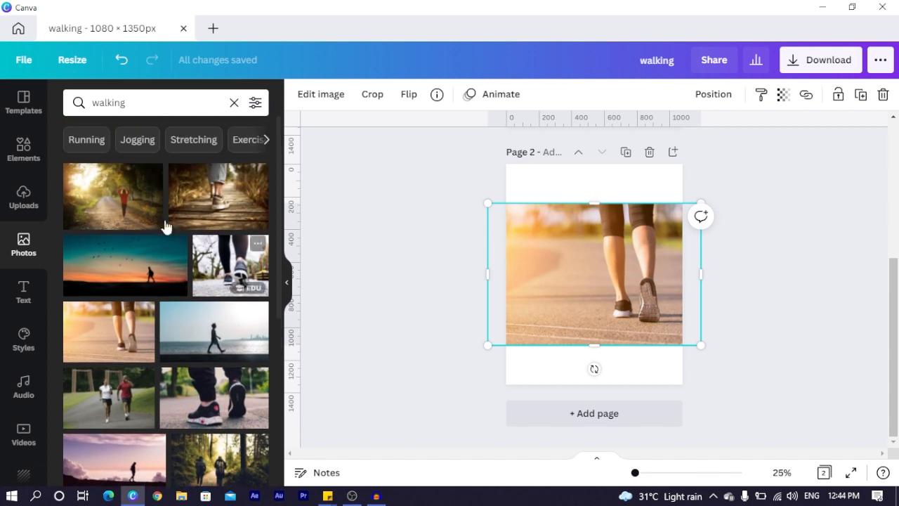
Replace page 2's walking photo with another Photos image stretched full width at the top
{"action": "key", "text": "Delete"}
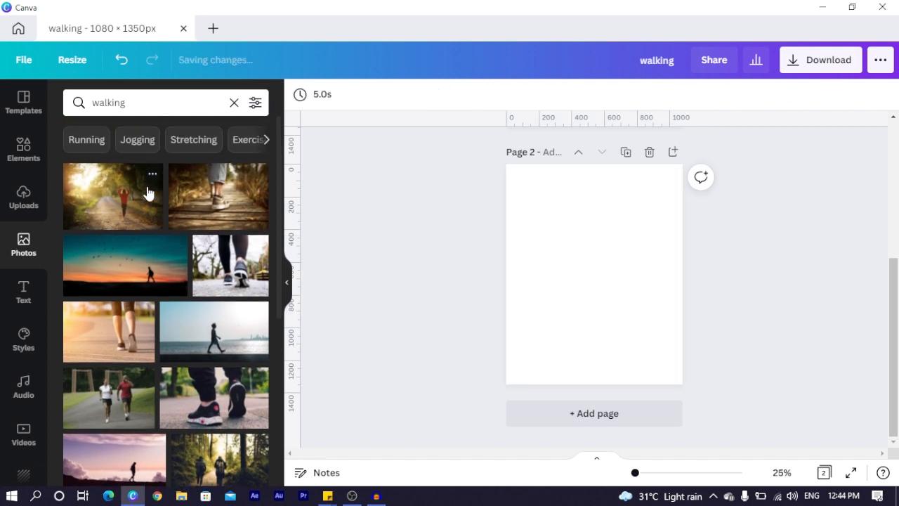
{"action": "left_click", "coordinate": [187, 223]}
{"action": "left_click_drag", "start_coordinate": [616, 281], "coordinate": [598, 218]}
{"action": "left_click_drag", "start_coordinate": [646, 256], "coordinate": [681, 281]}
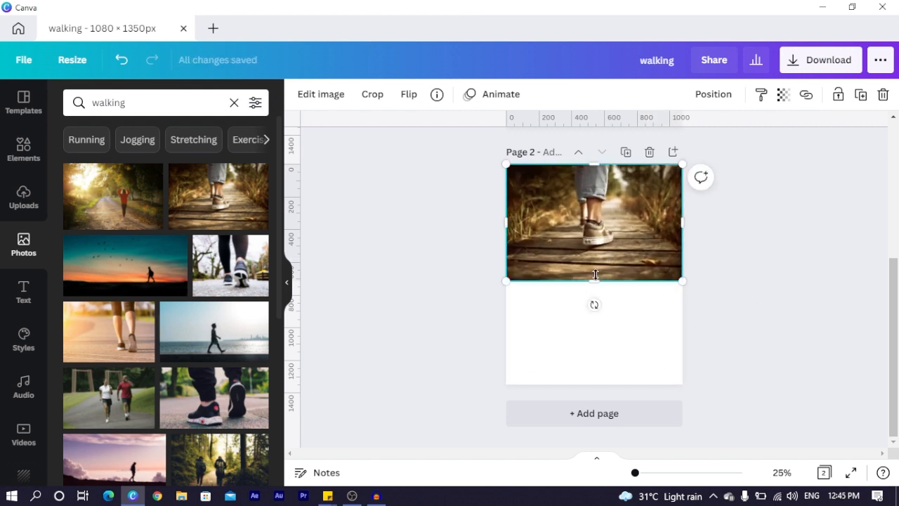
{"action": "left_click_drag", "start_coordinate": [595, 283], "coordinate": [594, 298]}
Drop the sunset photo of feet in pink sneakers onto the 1080 × 824 frame
{"action": "scroll", "coordinate": [126, 318], "scroll_direction": "down", "scroll_amount": 3}
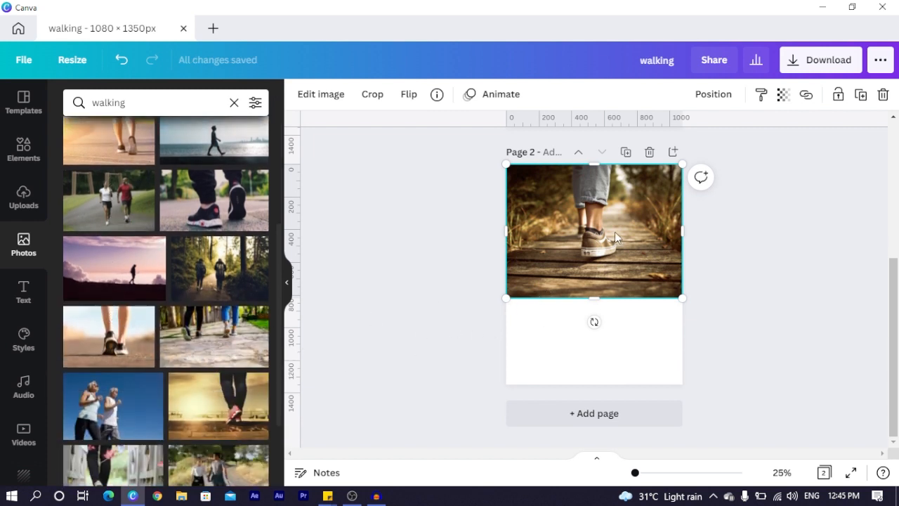
{"action": "scroll", "coordinate": [547, 232], "scroll_direction": "up", "scroll_amount": 4}
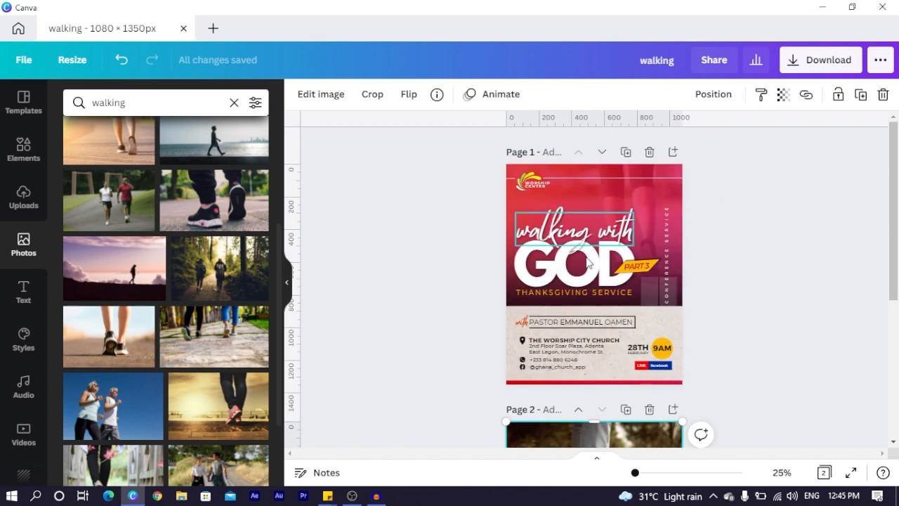
{"action": "scroll", "coordinate": [501, 279], "scroll_direction": "down", "scroll_amount": 4}
{"action": "left_click_drag", "start_coordinate": [215, 424], "coordinate": [528, 215]}
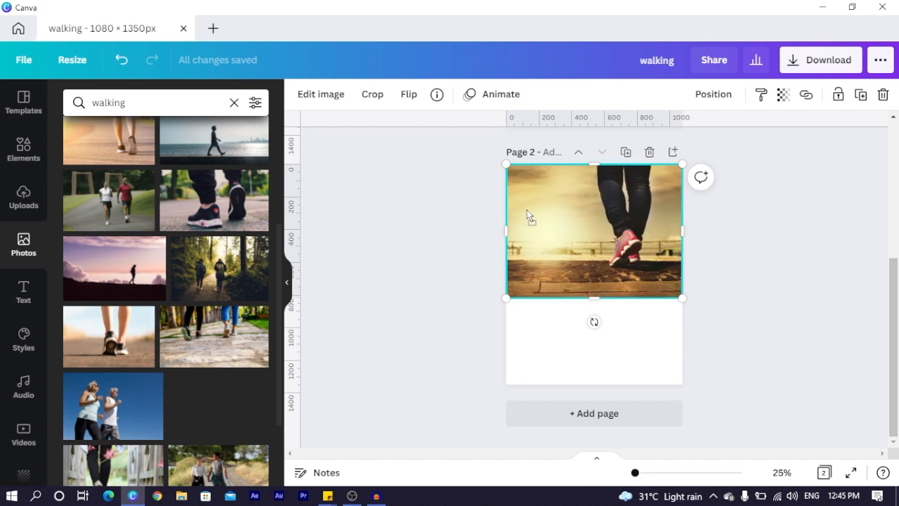
{"action": "left_click", "coordinate": [433, 205]}
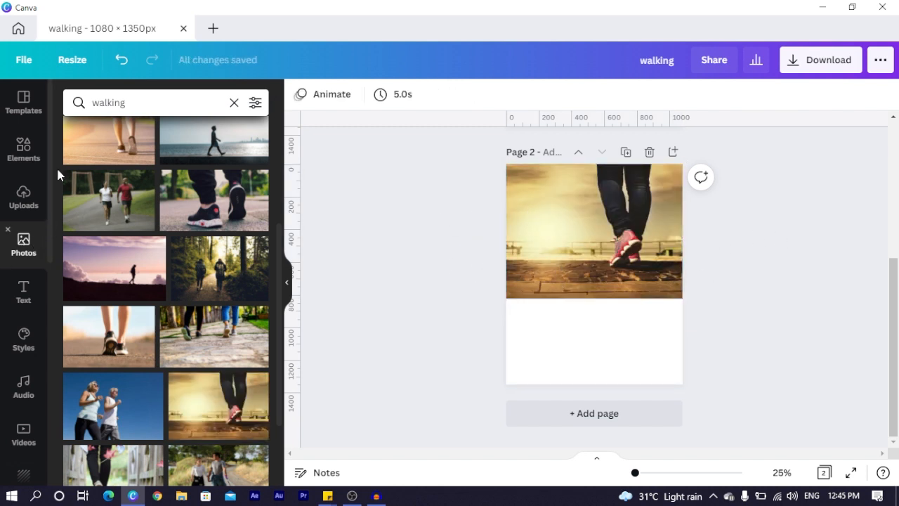
Search Elements for 'gradient' and filter the results to Graphics
{"action": "left_click", "coordinate": [23, 147]}
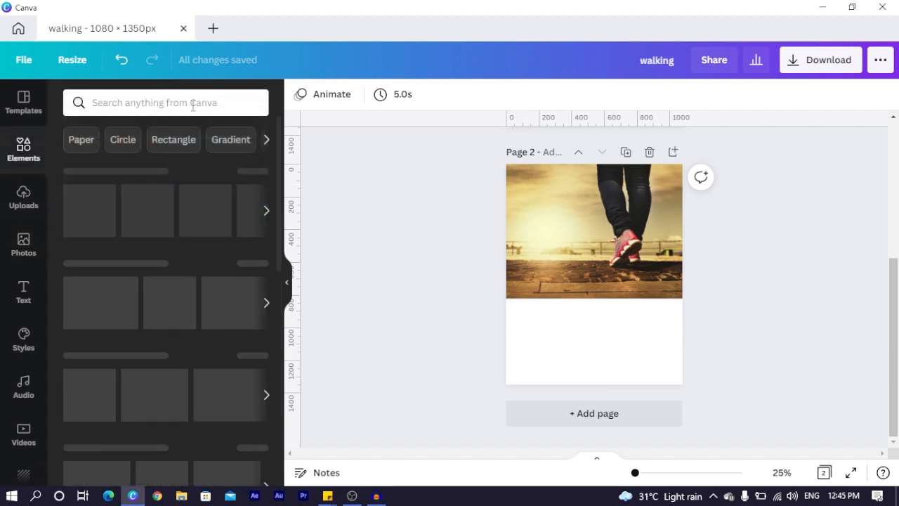
{"action": "left_click", "coordinate": [221, 99]}
{"action": "type", "text": "gradient"}
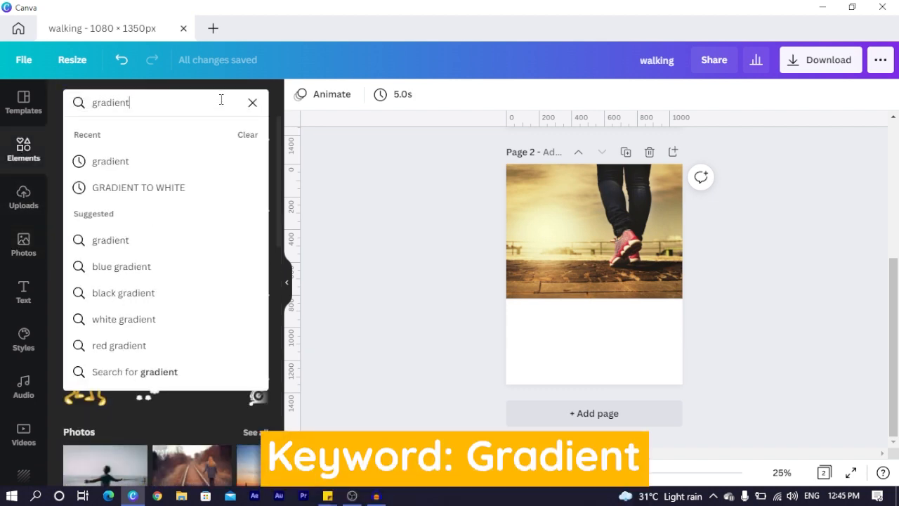
{"action": "key", "text": "Return"}
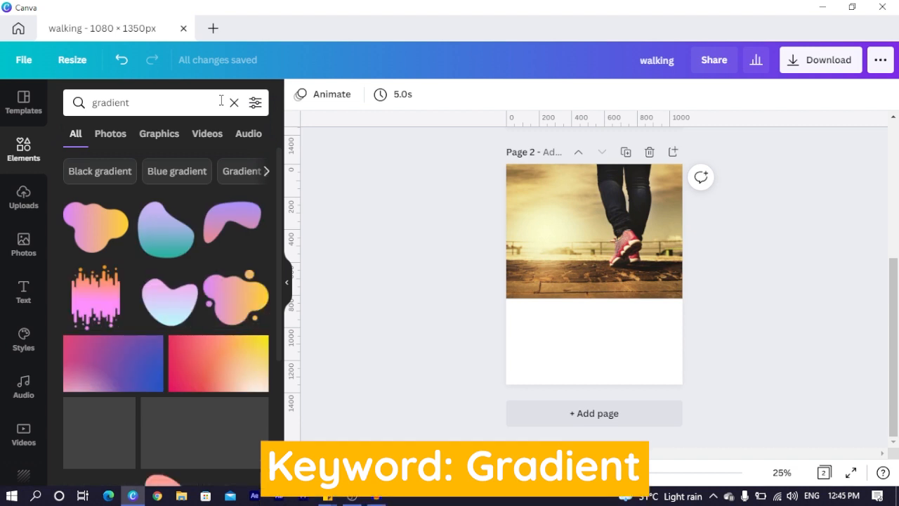
{"action": "scroll", "coordinate": [136, 226], "scroll_direction": "down", "scroll_amount": 3}
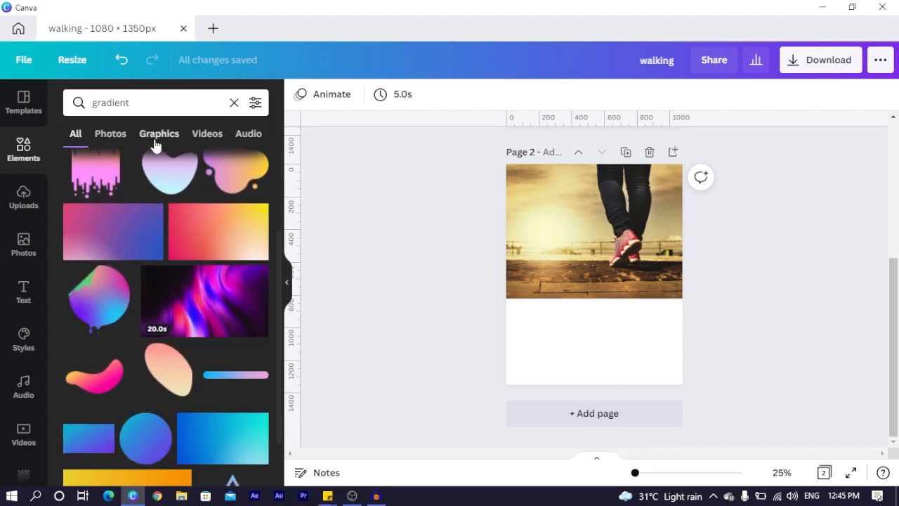
{"action": "left_click", "coordinate": [157, 135]}
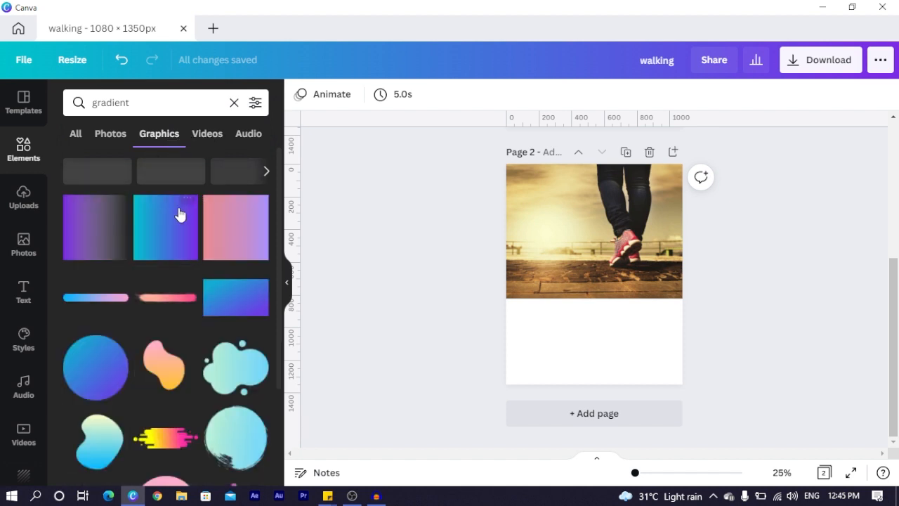
Add the teal-to-purple gradient rectangle and drag it over the top photo
{"action": "left_click", "coordinate": [224, 302]}
{"action": "left_click_drag", "start_coordinate": [635, 274], "coordinate": [635, 222]}
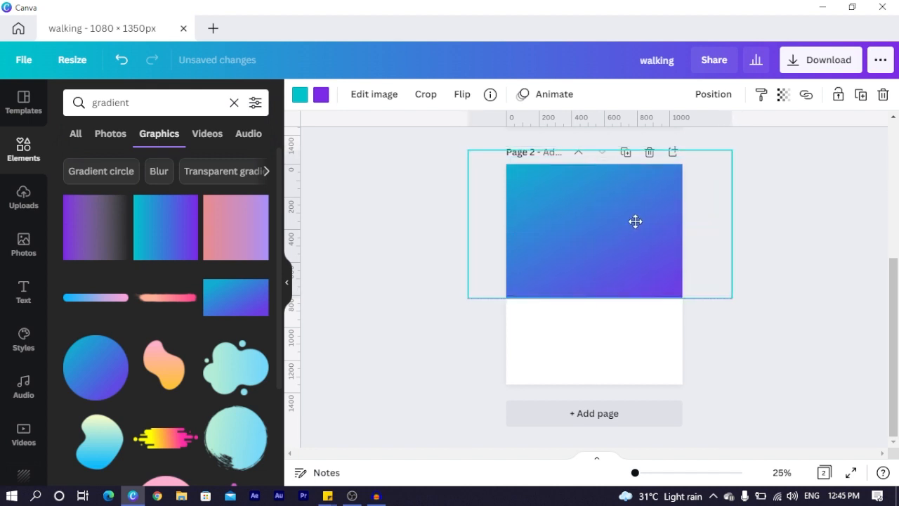
{"action": "left_click", "coordinate": [300, 94]}
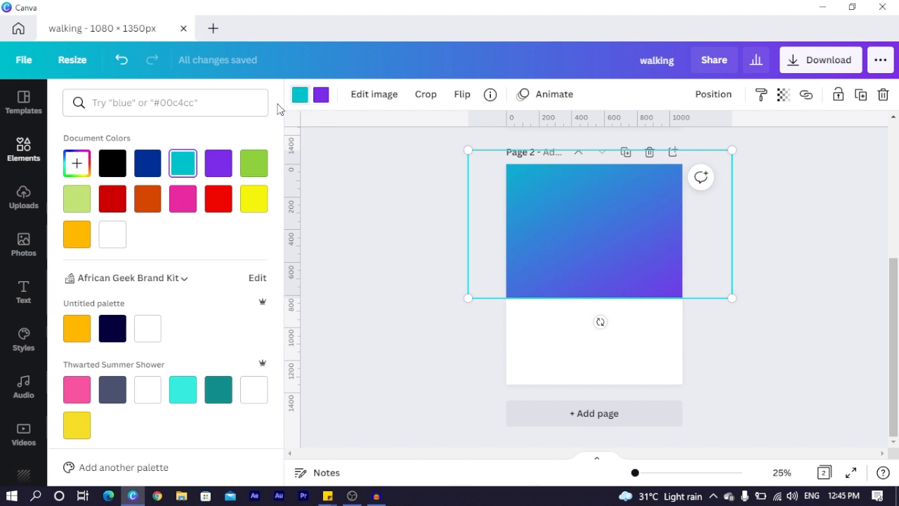
Change the gradient's teal end to red
{"action": "left_click", "coordinate": [77, 163]}
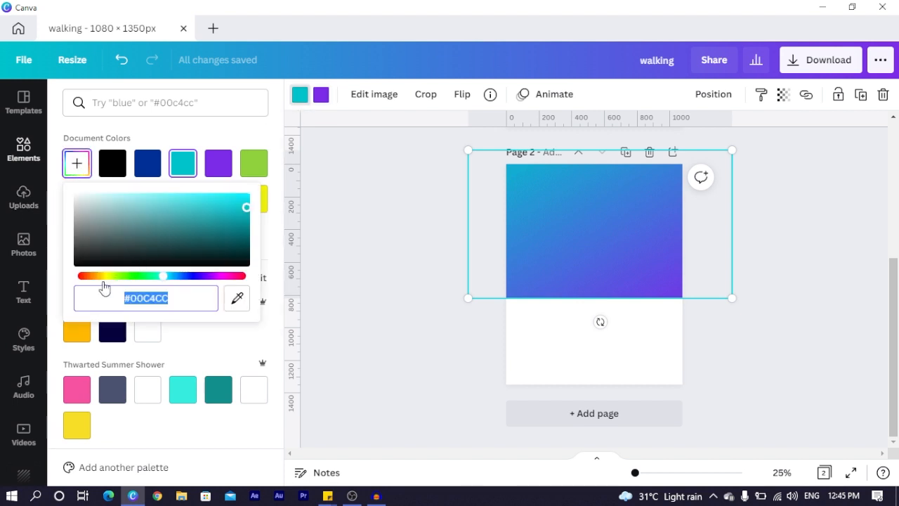
{"action": "left_click_drag", "start_coordinate": [93, 280], "coordinate": [70, 284]}
{"action": "left_click", "coordinate": [320, 93]}
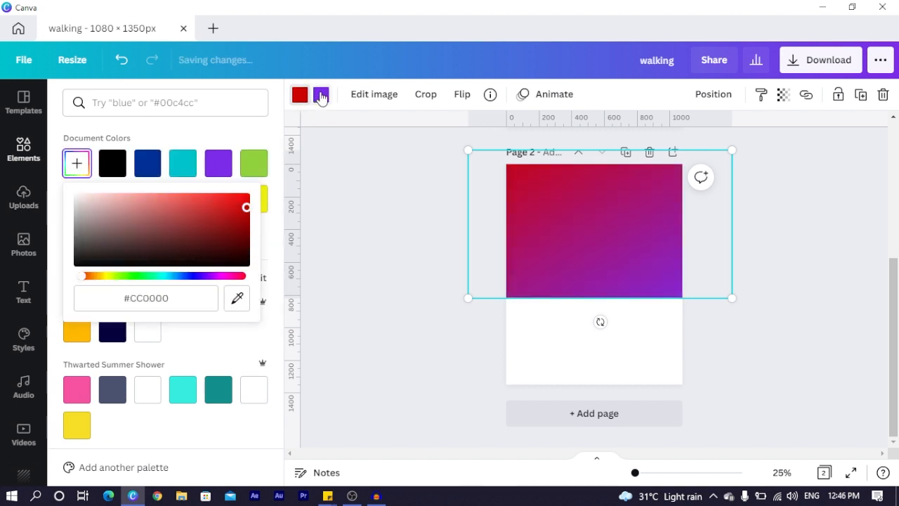
{"action": "left_click", "coordinate": [321, 94]}
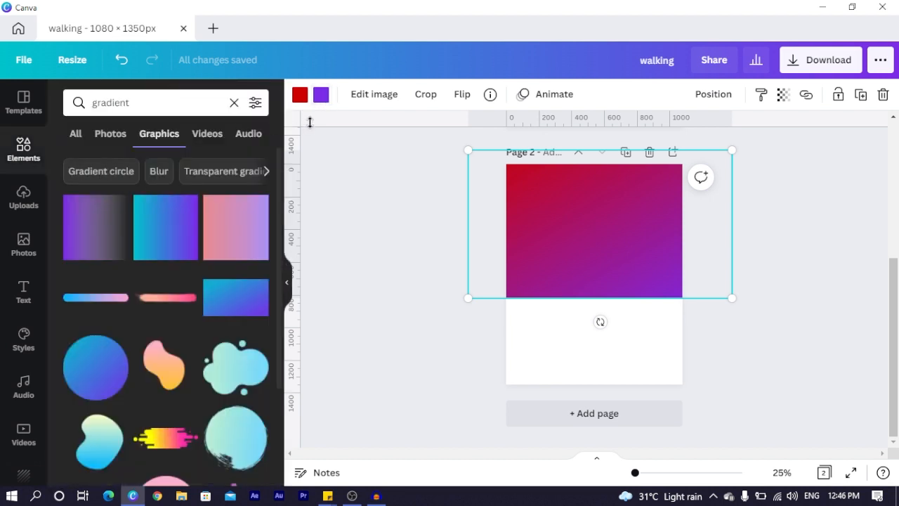
Change the gradient's purple end to golden yellow (#E8BE2A)
{"action": "left_click", "coordinate": [327, 99]}
{"action": "left_click", "coordinate": [78, 164]}
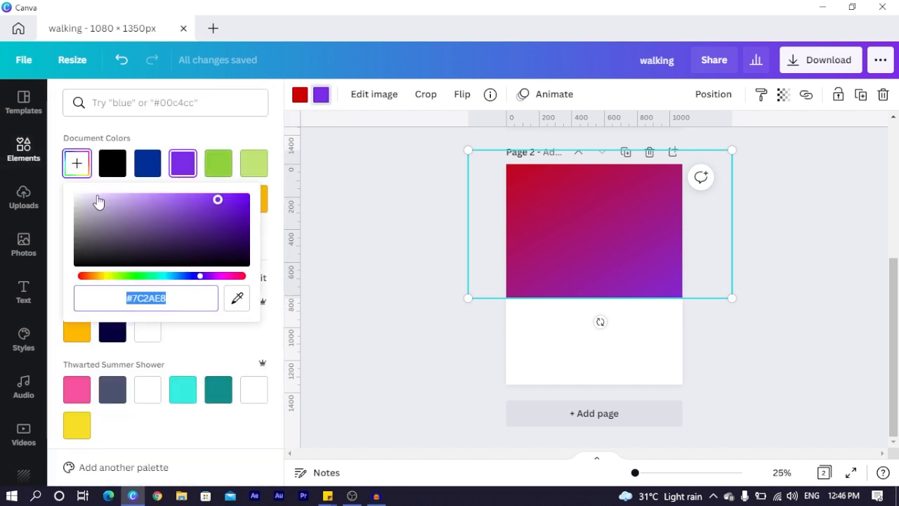
{"action": "mouse_move", "coordinate": [96, 278]}
{"action": "left_mouse_down"}
{"action": "mouse_move", "coordinate": [110, 278]}
{"action": "mouse_move", "coordinate": [98, 279]}
{"action": "left_mouse_up"}
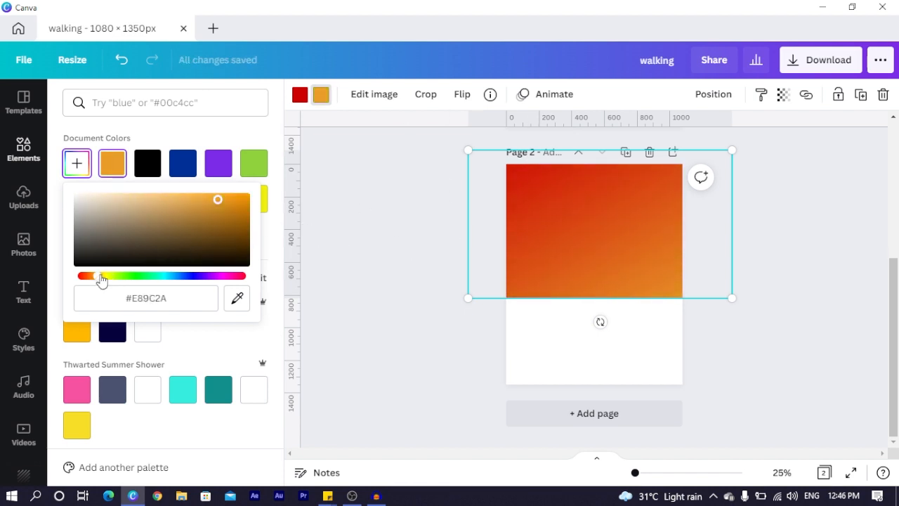
{"action": "left_click_drag", "start_coordinate": [100, 280], "coordinate": [103, 280]}
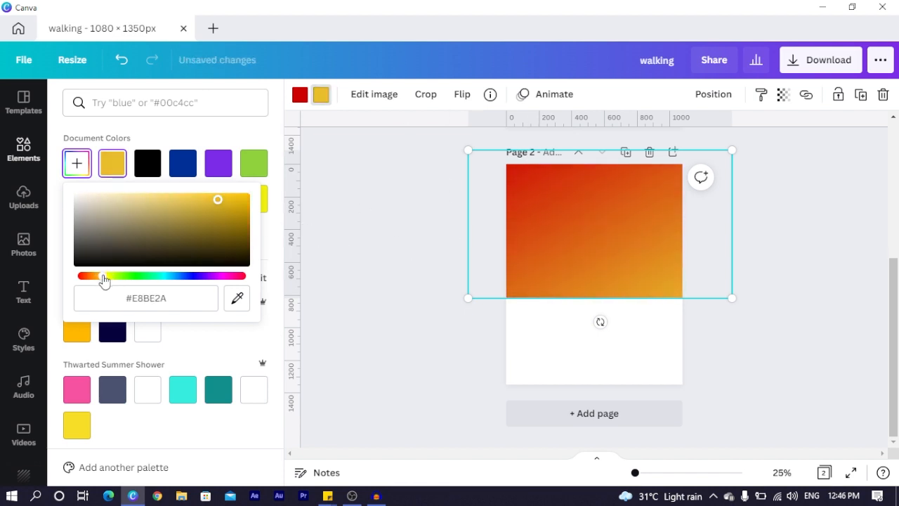
Lower the gradient overlay's transparency to 88
{"action": "left_click", "coordinate": [784, 95]}
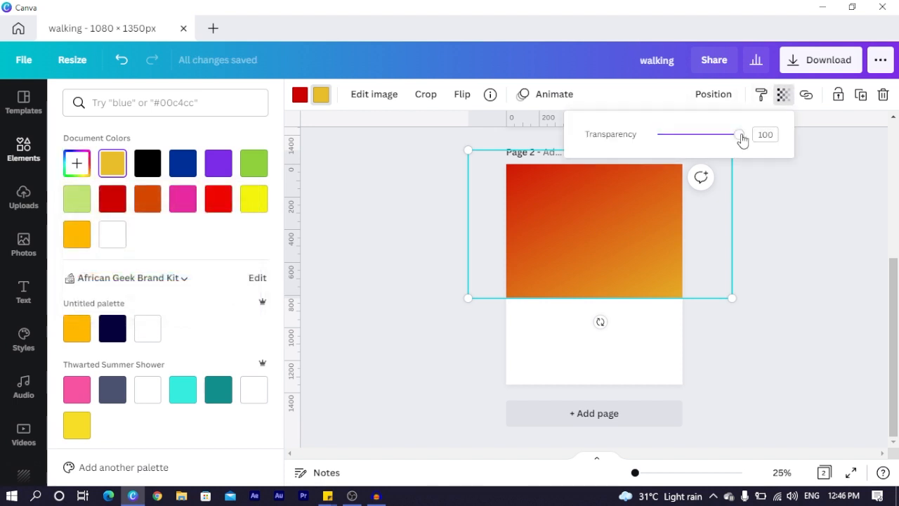
{"action": "left_click_drag", "start_coordinate": [743, 137], "coordinate": [733, 140]}
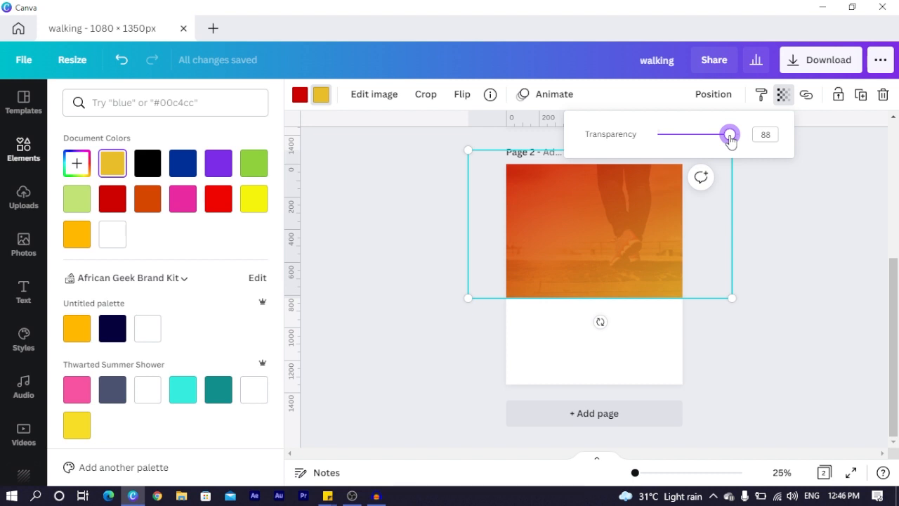
{"action": "left_click", "coordinate": [338, 250]}
{"action": "left_click", "coordinate": [337, 250]}
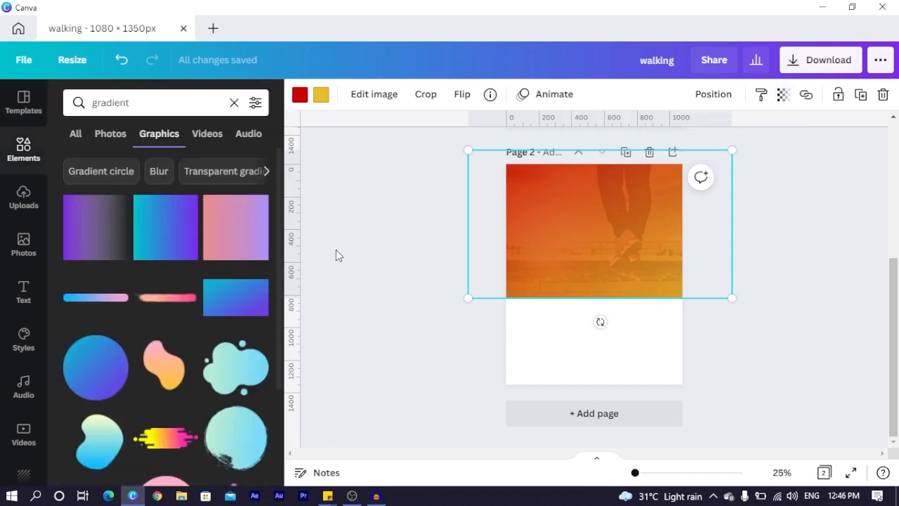
Add a 'GOD' heading to page 2 in the League Spartan font
{"action": "left_click", "coordinate": [807, 241]}
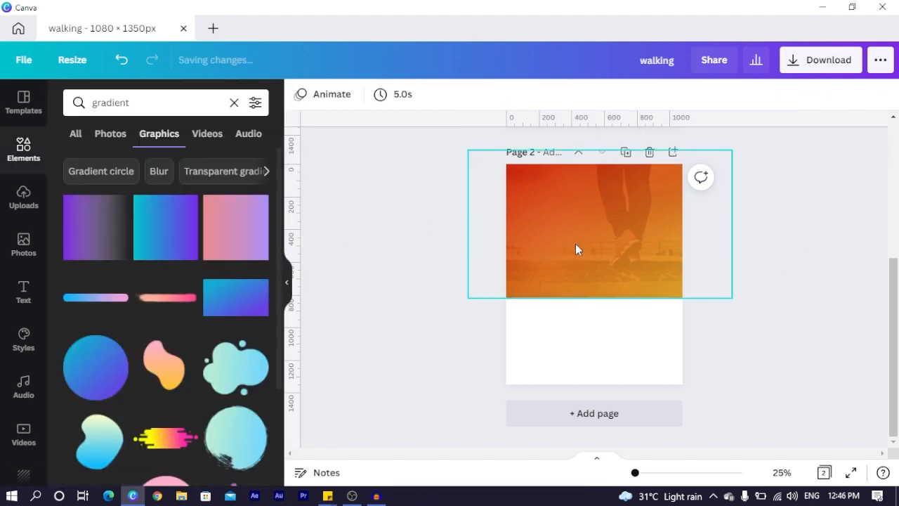
{"action": "left_click", "coordinate": [24, 291]}
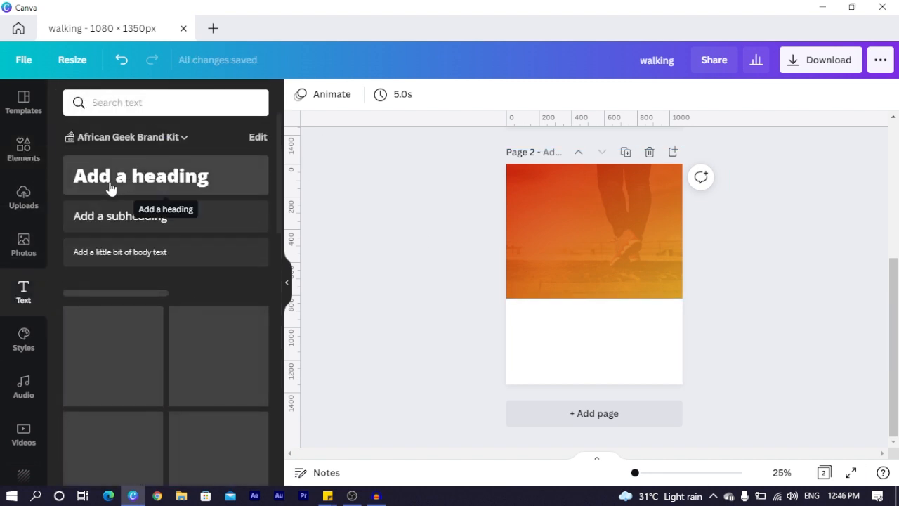
{"action": "left_click", "coordinate": [153, 186]}
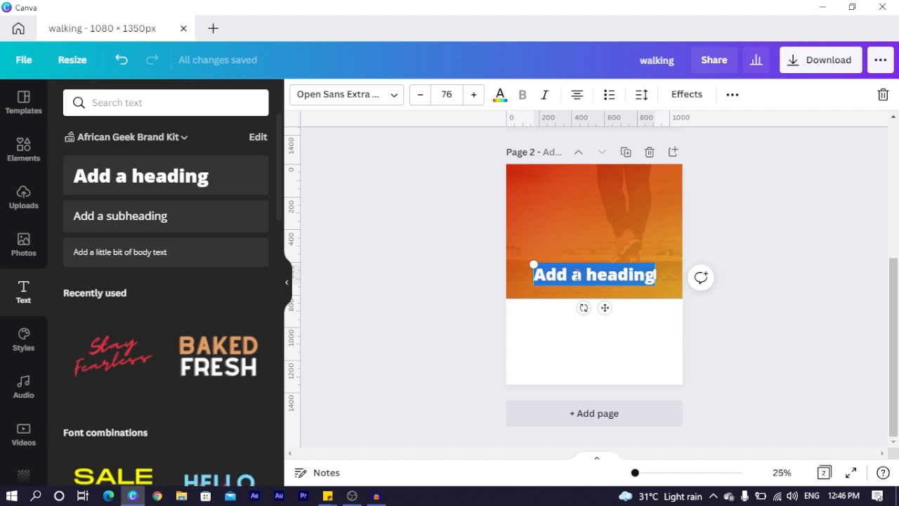
{"action": "type", "text": "GOD"}
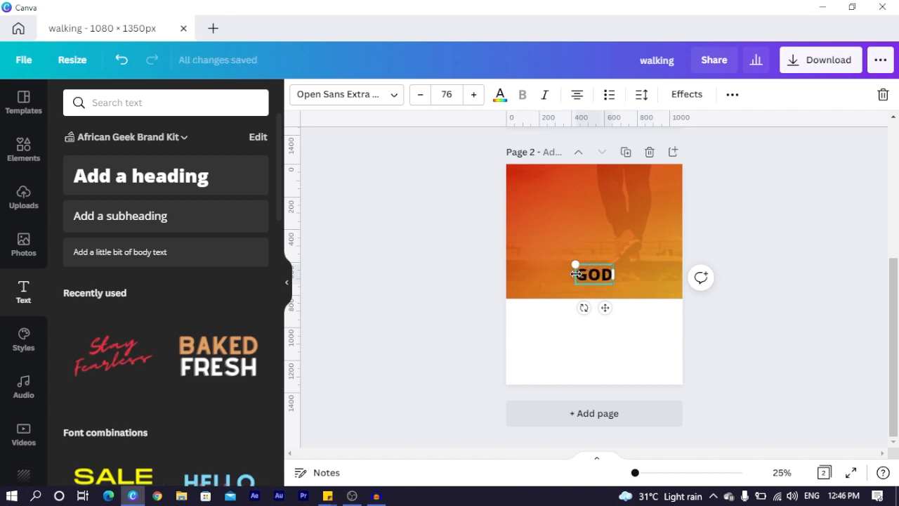
{"action": "key", "text": "ctrl+a"}
{"action": "left_click", "coordinate": [345, 98]}
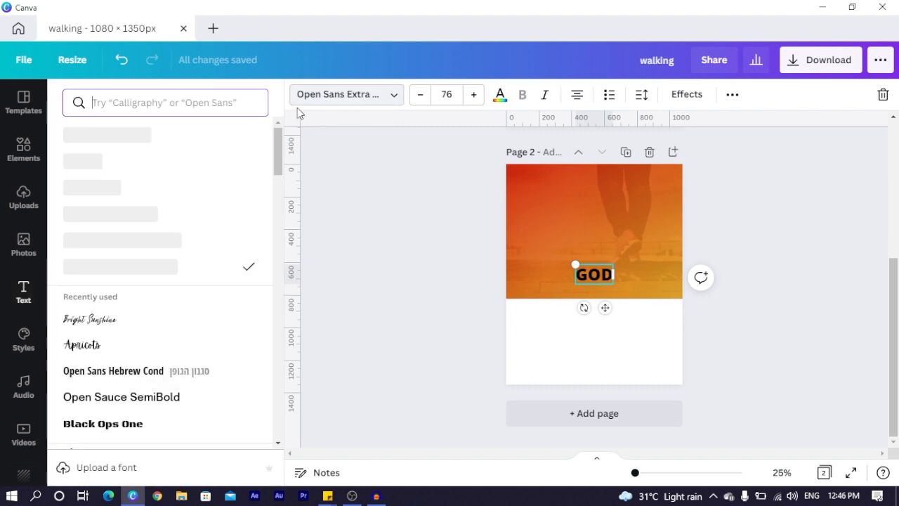
{"action": "left_click", "coordinate": [180, 100]}
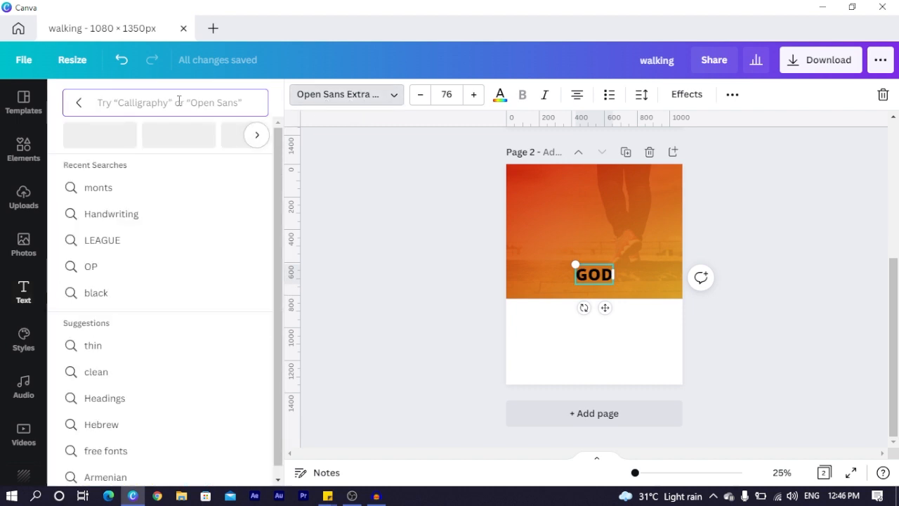
{"action": "type", "text": "LEA"}
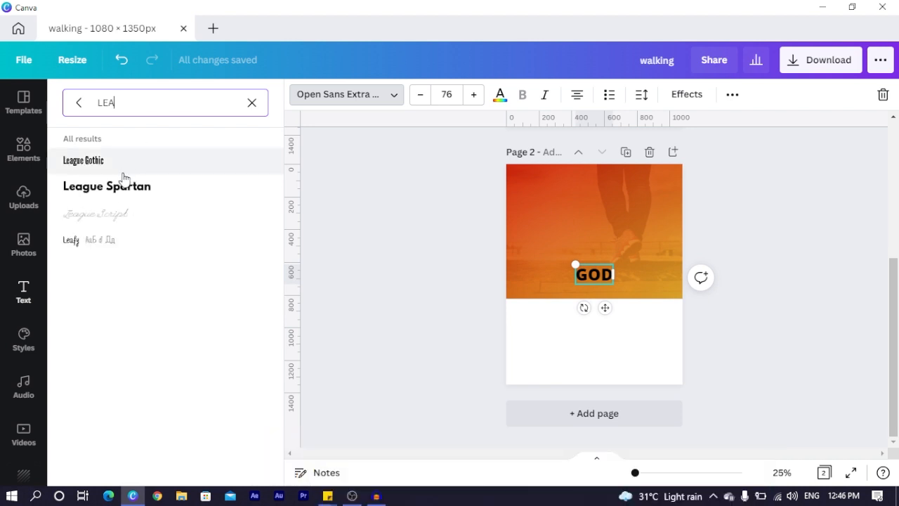
{"action": "left_click", "coordinate": [114, 188]}
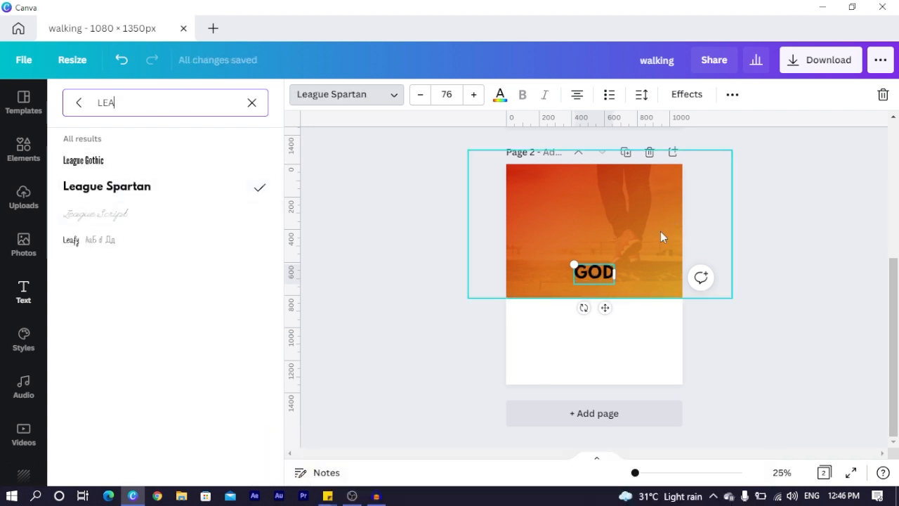
Enlarge GOD, tighten its letter spacing and centre it on the header
{"action": "left_click_drag", "start_coordinate": [573, 262], "coordinate": [524, 241]}
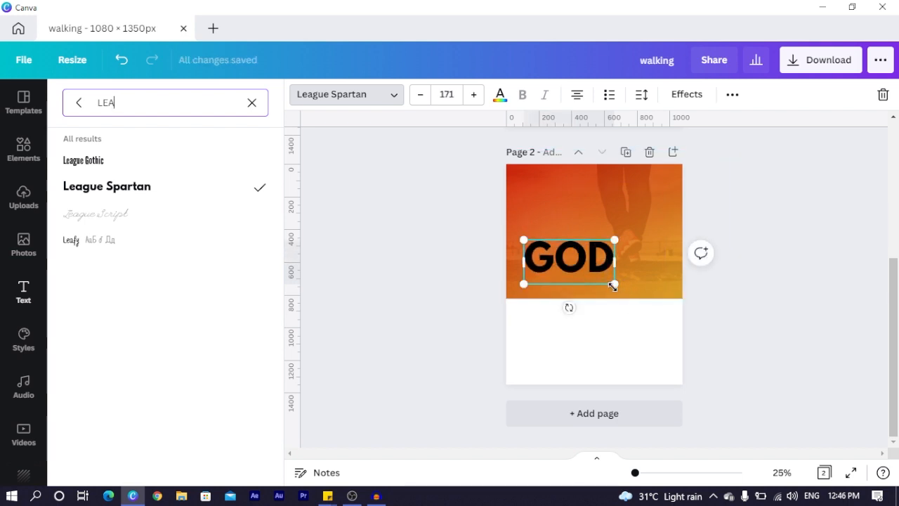
{"action": "left_click_drag", "start_coordinate": [613, 284], "coordinate": [634, 305]}
{"action": "left_click", "coordinate": [641, 99]}
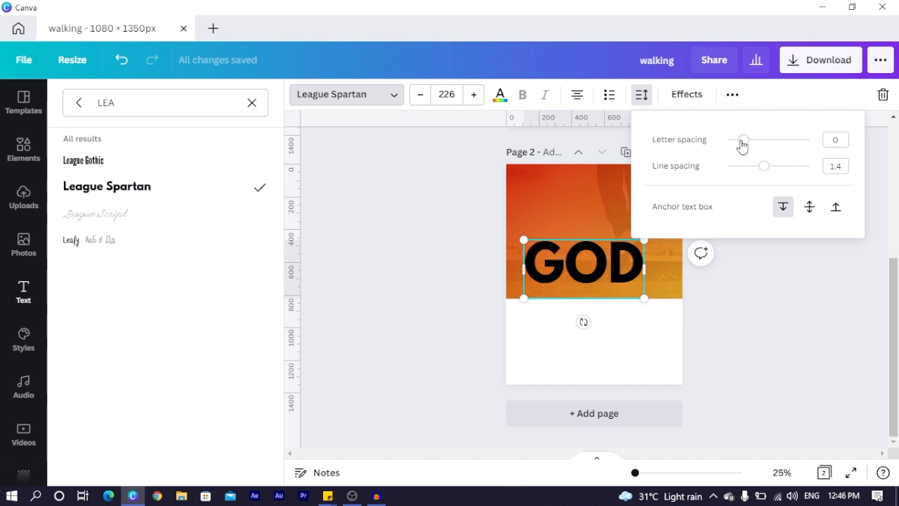
{"action": "left_click_drag", "start_coordinate": [744, 142], "coordinate": [735, 146]}
{"action": "left_click", "coordinate": [393, 264]}
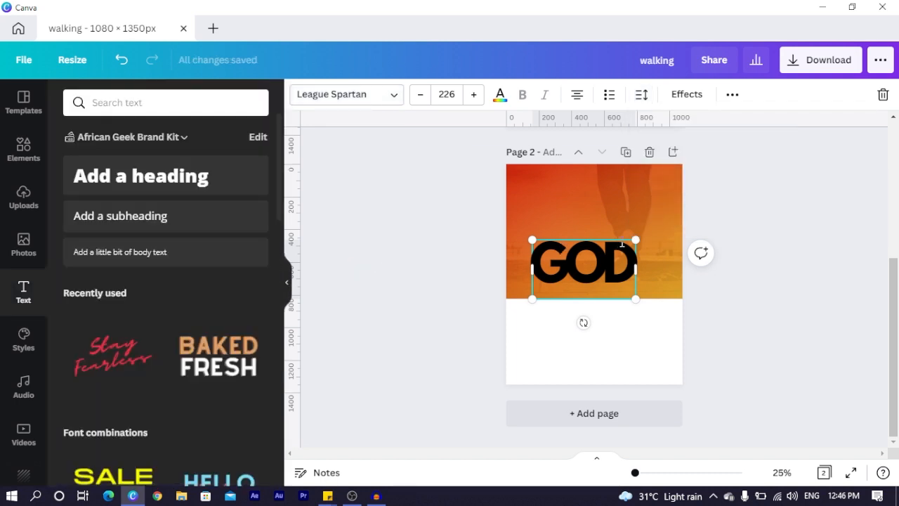
{"action": "left_click_drag", "start_coordinate": [636, 240], "coordinate": [650, 232]}
{"action": "left_click", "coordinate": [440, 297]}
{"action": "left_click", "coordinate": [576, 263]}
{"action": "left_click_drag", "start_coordinate": [576, 263], "coordinate": [565, 266]}
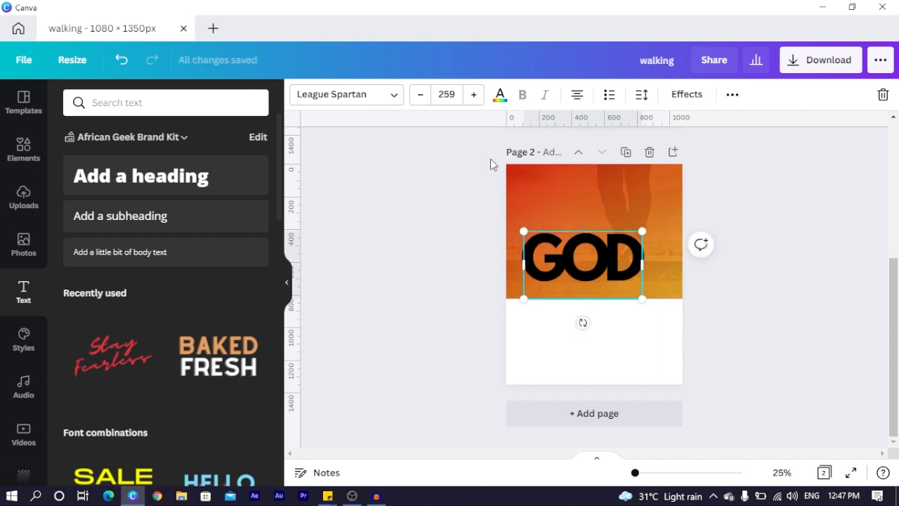
Make the GOD text white
{"action": "left_click", "coordinate": [500, 95]}
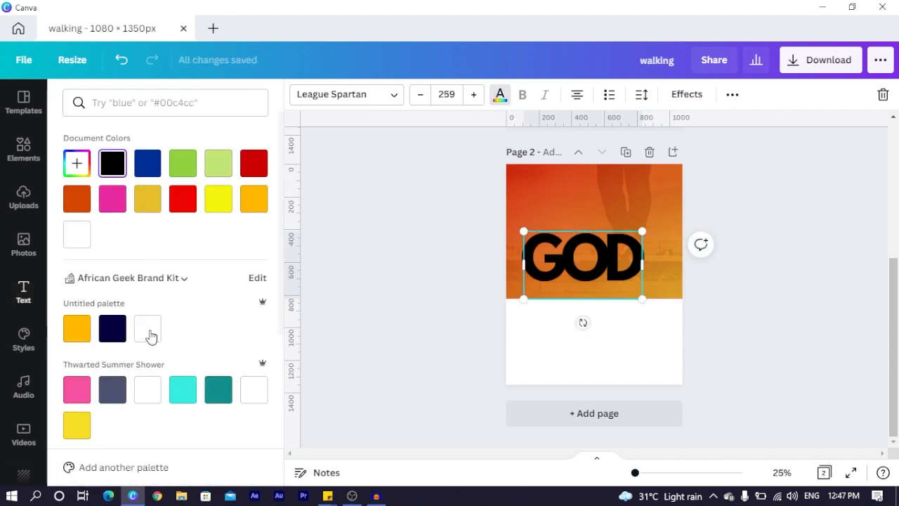
{"action": "left_click", "coordinate": [152, 336]}
{"action": "left_click", "coordinate": [402, 265]}
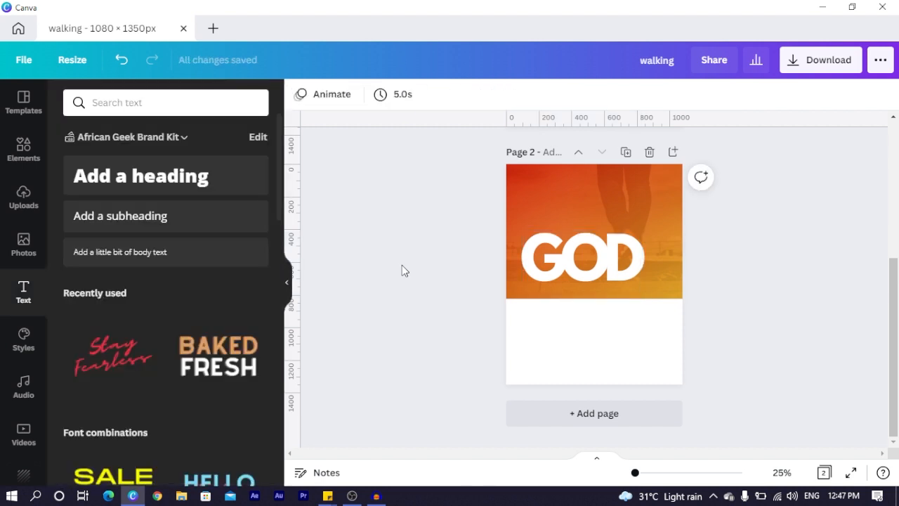
{"action": "scroll", "coordinate": [402, 265], "scroll_direction": "up", "scroll_amount": 3}
{"action": "scroll", "coordinate": [525, 261], "scroll_direction": "down", "scroll_amount": 3}
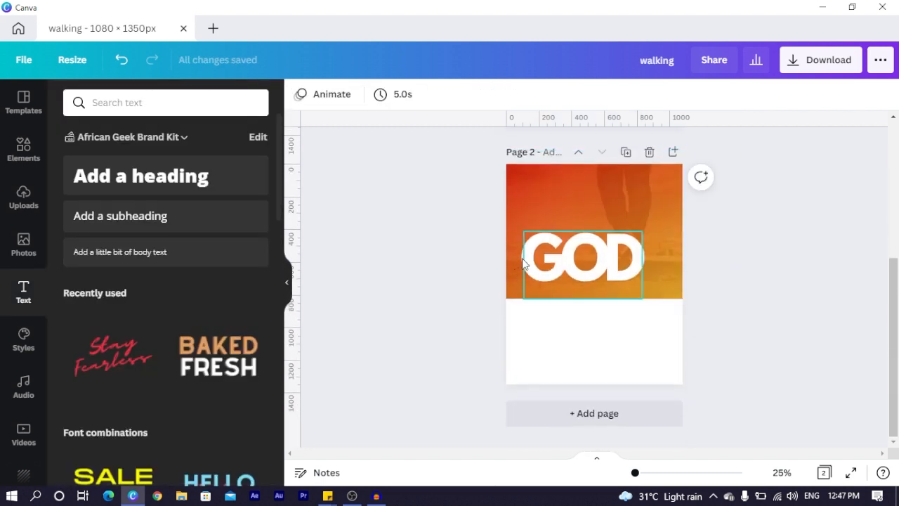
{"action": "scroll", "coordinate": [572, 232], "scroll_direction": "up", "scroll_amount": 1}
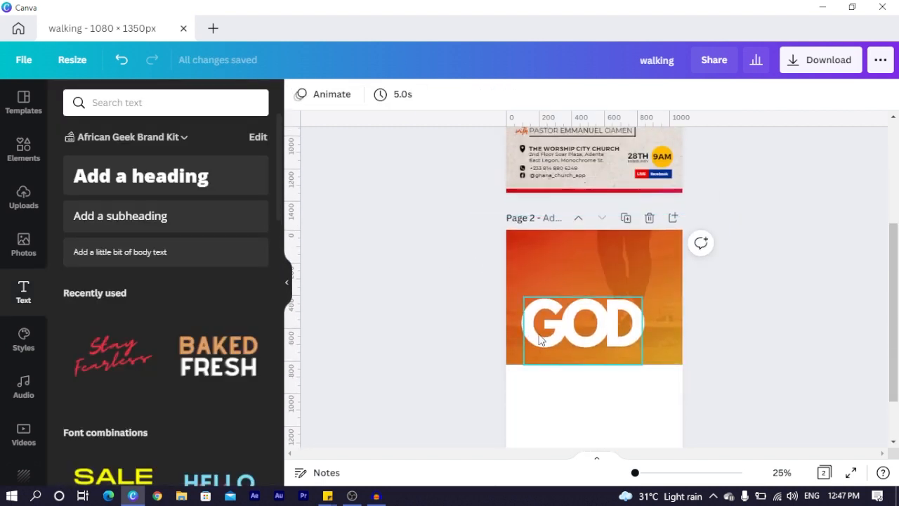
Add a 'Your paragraph text' box above GOD and check page 1's title font
{"action": "key", "text": "t"}
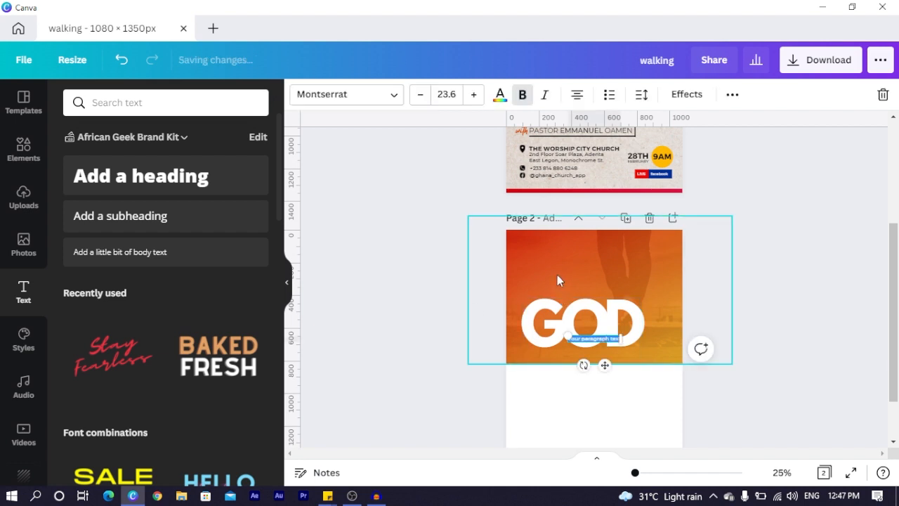
{"action": "left_click_drag", "start_coordinate": [608, 364], "coordinate": [575, 300]}
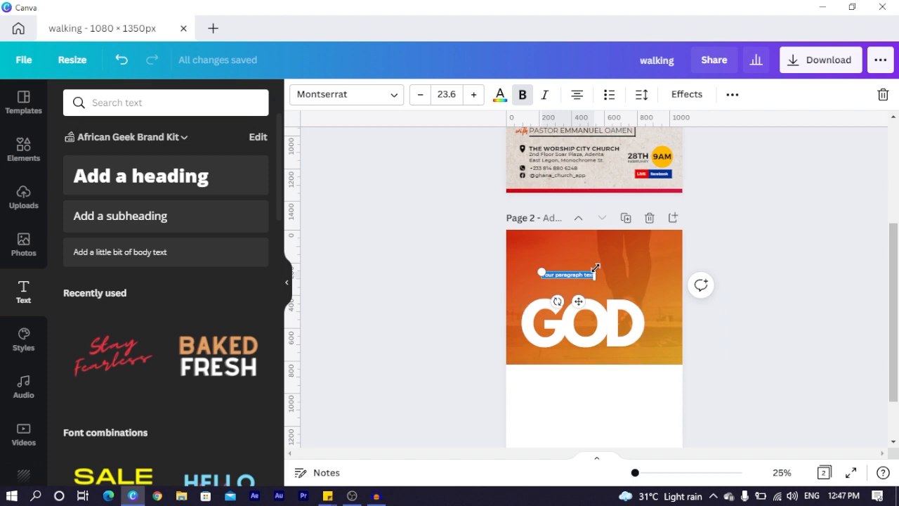
{"action": "scroll", "coordinate": [570, 309], "scroll_direction": "up", "scroll_amount": 5}
{"action": "left_click", "coordinate": [582, 235]}
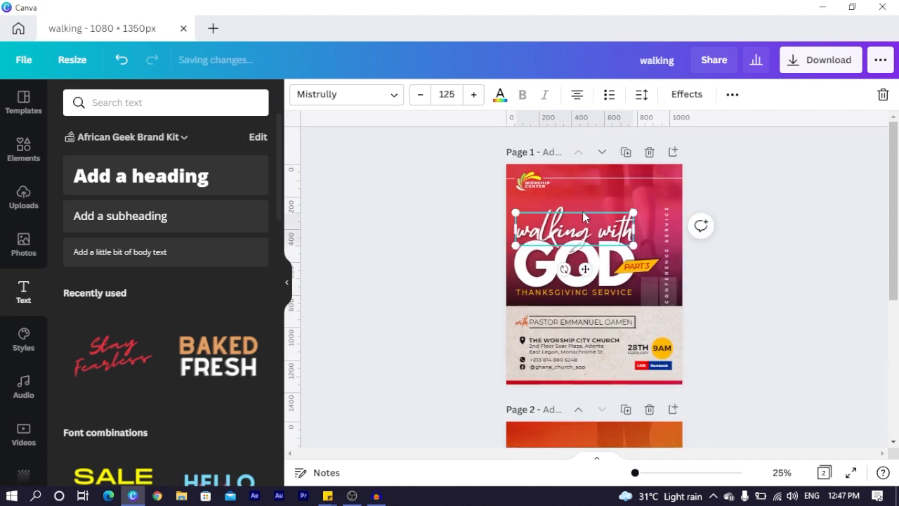
{"action": "scroll", "coordinate": [583, 247], "scroll_direction": "down", "scroll_amount": 5}
{"action": "left_click", "coordinate": [534, 298]}
{"action": "scroll", "coordinate": [534, 305], "scroll_direction": "up", "scroll_amount": 2}
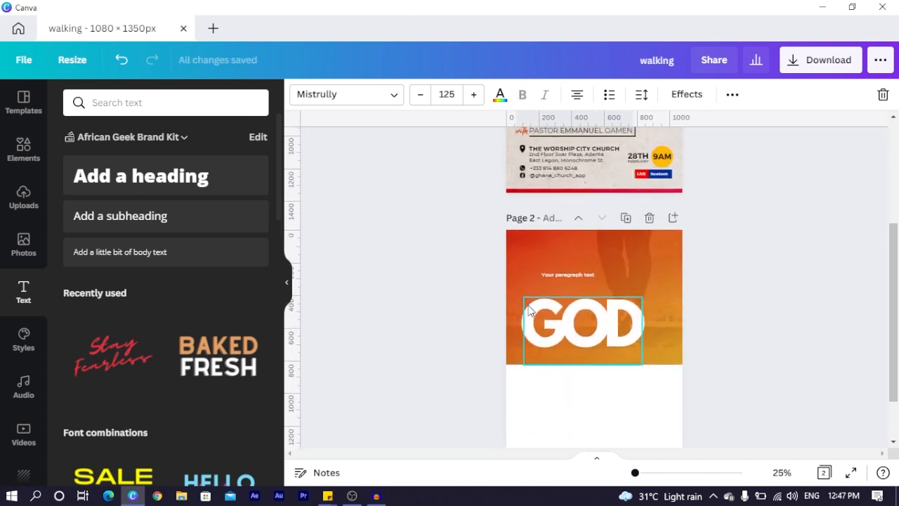
{"action": "left_click", "coordinate": [568, 275]}
Apply the Mistrully font to the paragraph text and enlarge its box
{"action": "left_click", "coordinate": [364, 93]}
{"action": "type", "text": "LEA"}
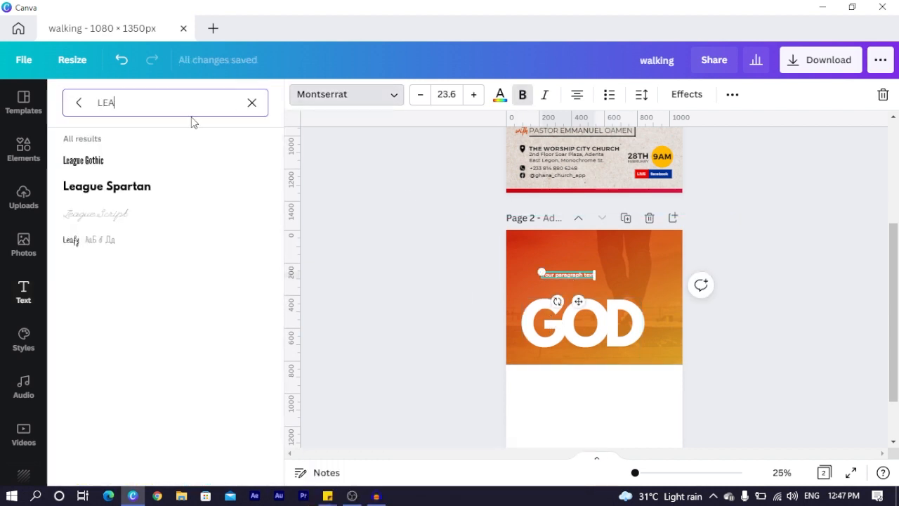
{"action": "type", "text": "MISTRULLY"}
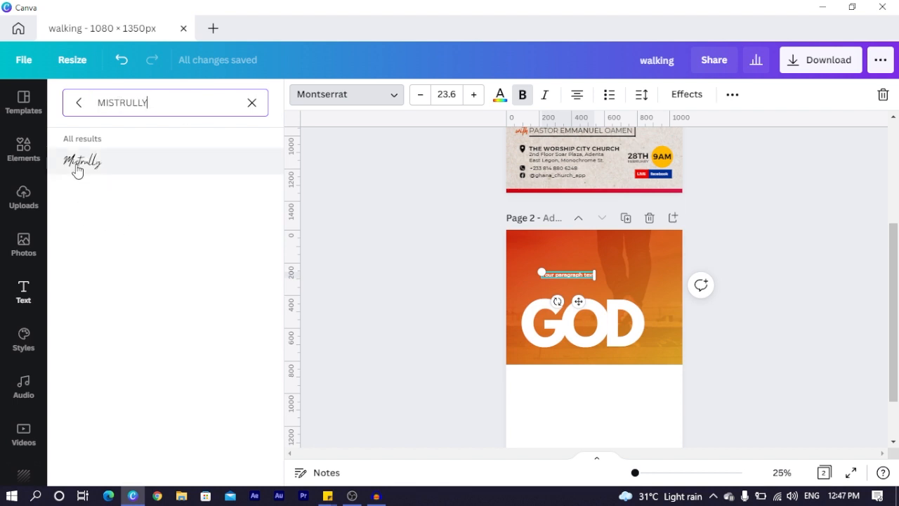
{"action": "left_click", "coordinate": [78, 163]}
{"action": "left_click_drag", "start_coordinate": [588, 274], "coordinate": [684, 332]}
Replace the placeholder with 'Walking with' at size 115, placed above GOD
{"action": "double_click", "coordinate": [604, 280]}
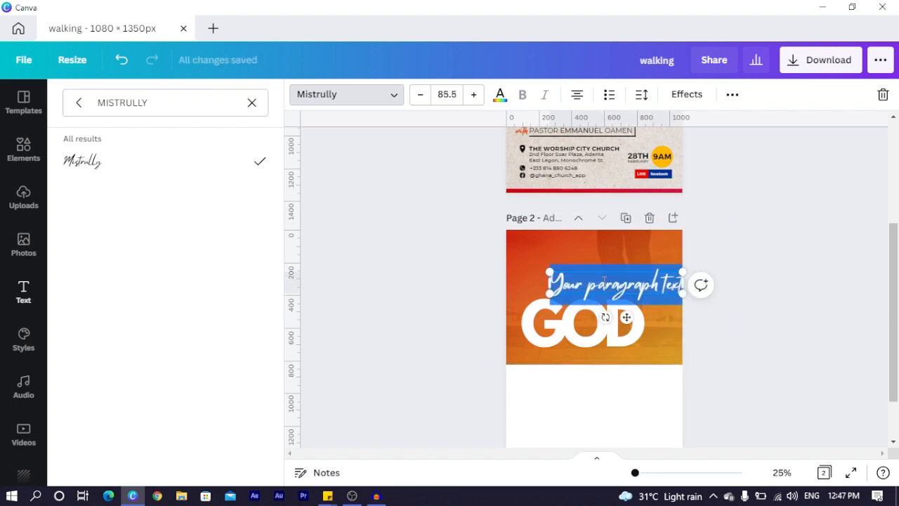
{"action": "key", "text": "BackSpace"}
{"action": "type", "text": "W"}
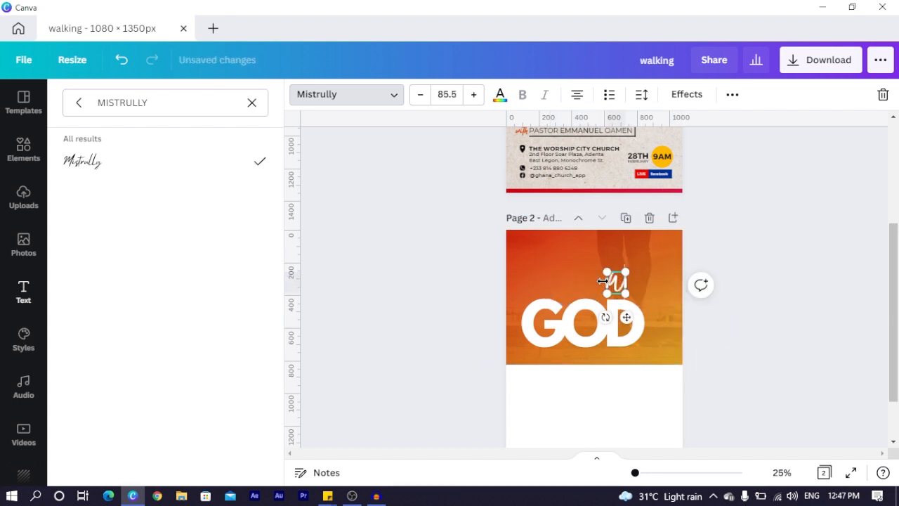
{"action": "type", "text": "alking"}
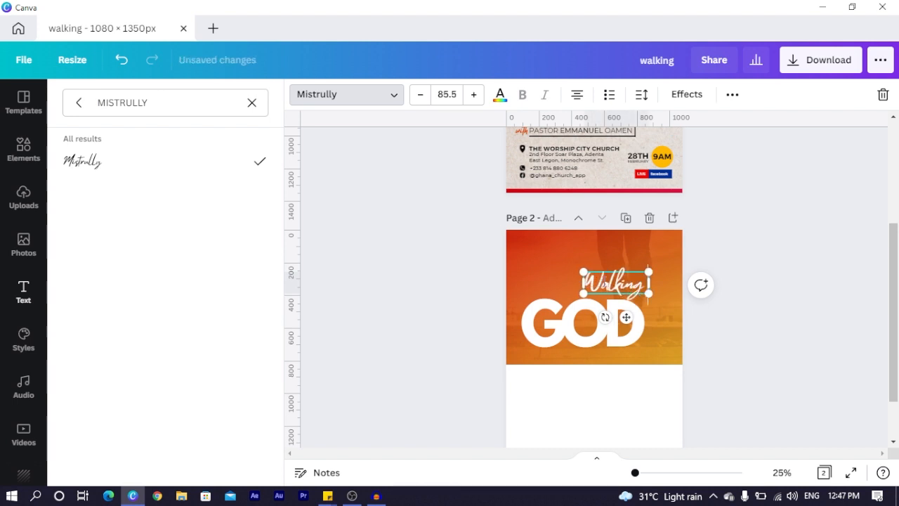
{"action": "type", "text": " with"}
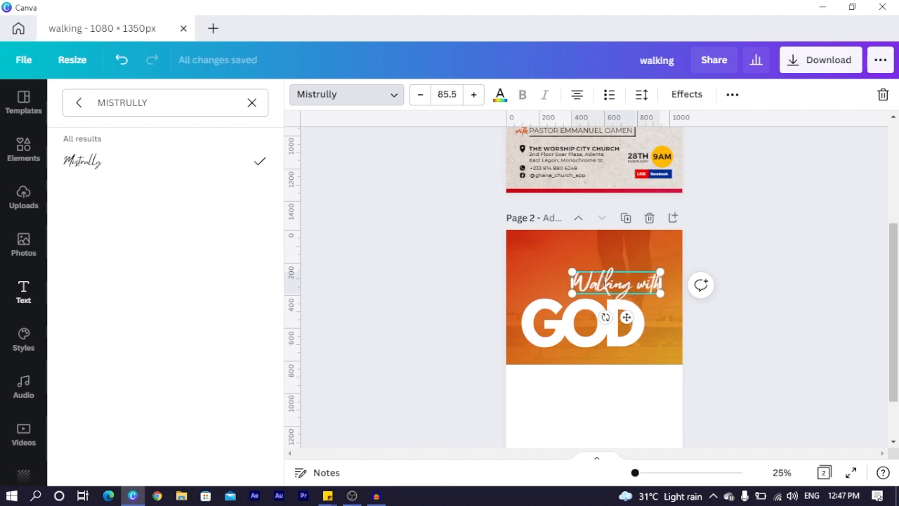
{"action": "left_click_drag", "start_coordinate": [626, 318], "coordinate": [578, 320]}
{"action": "left_click_drag", "start_coordinate": [612, 274], "coordinate": [644, 266]}
Send 'Walking with' to the back behind GOD and nudge it down slightly
{"action": "left_click", "coordinate": [483, 298]}
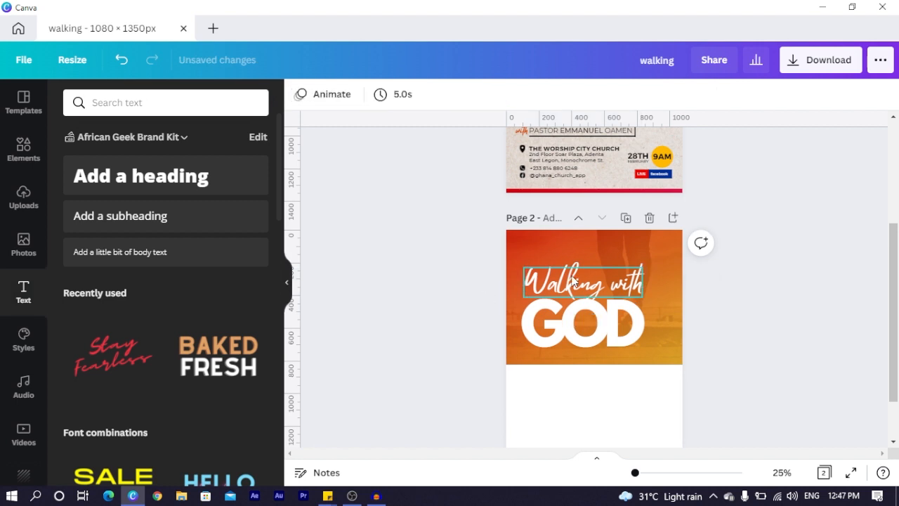
{"action": "right_click", "coordinate": [583, 283]}
{"action": "left_click", "coordinate": [588, 363]}
{"action": "left_click", "coordinate": [433, 336]}
{"action": "left_click", "coordinate": [547, 283]}
{"action": "key", "text": "shift+Down"}
{"action": "key", "text": "shift+Down"}
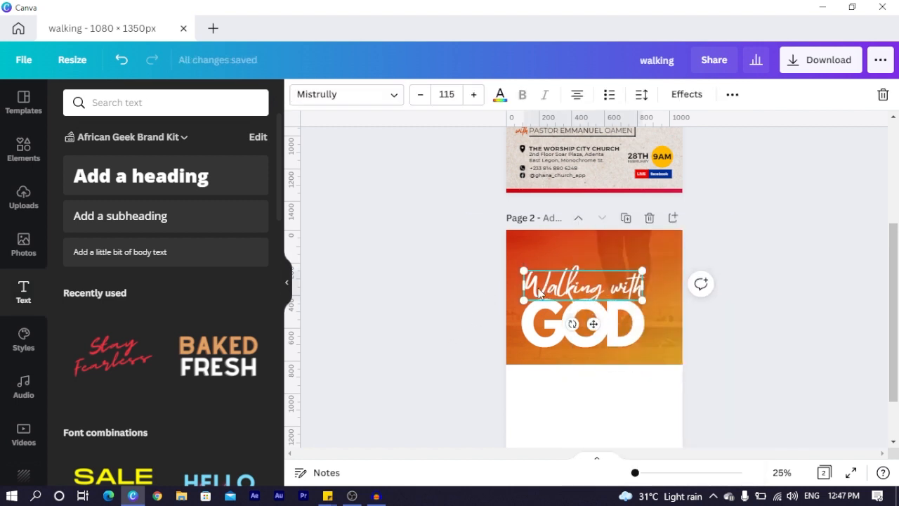
{"action": "left_click", "coordinate": [454, 298]}
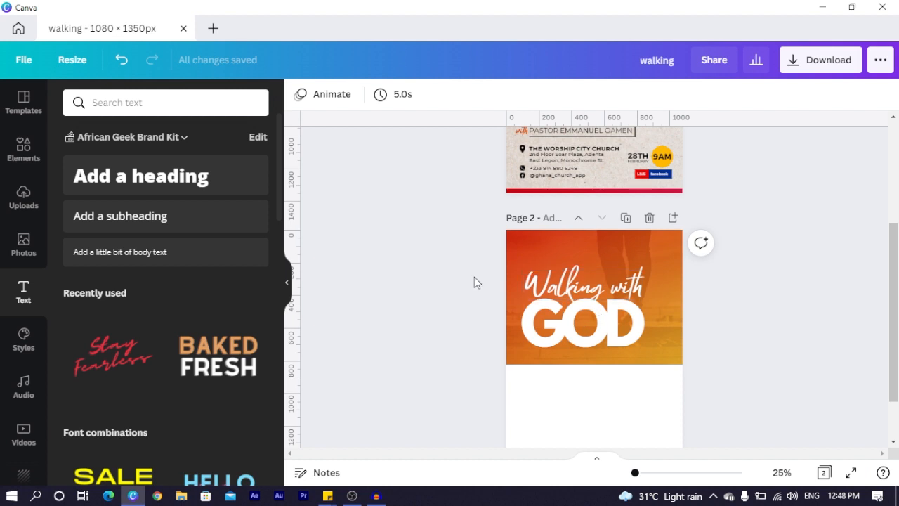
Give 'Walking with' a black shadow with blur raised to 39
{"action": "left_click", "coordinate": [599, 285]}
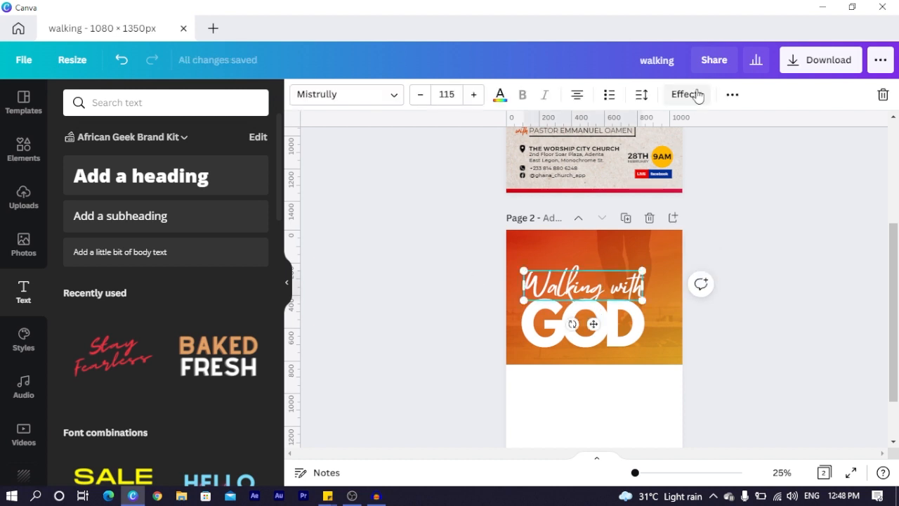
{"action": "left_click", "coordinate": [691, 94]}
{"action": "left_click", "coordinate": [178, 188]}
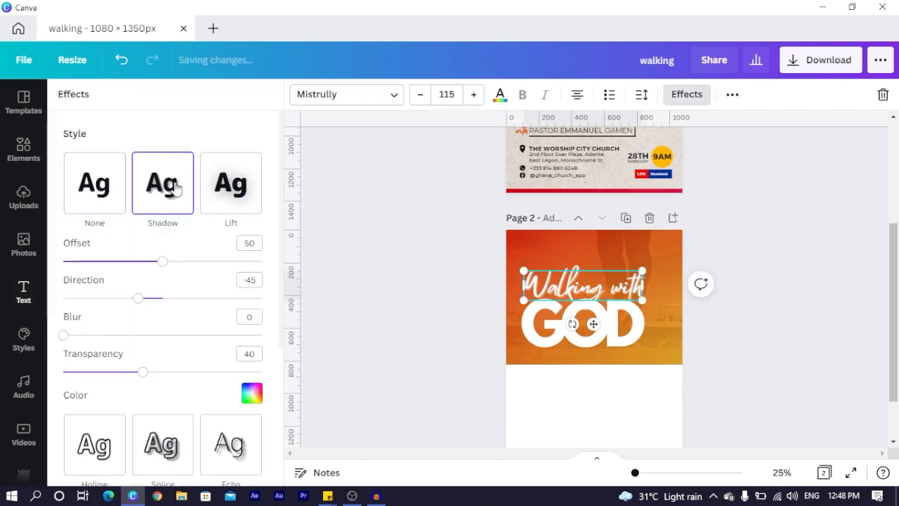
{"action": "left_click", "coordinate": [251, 393]}
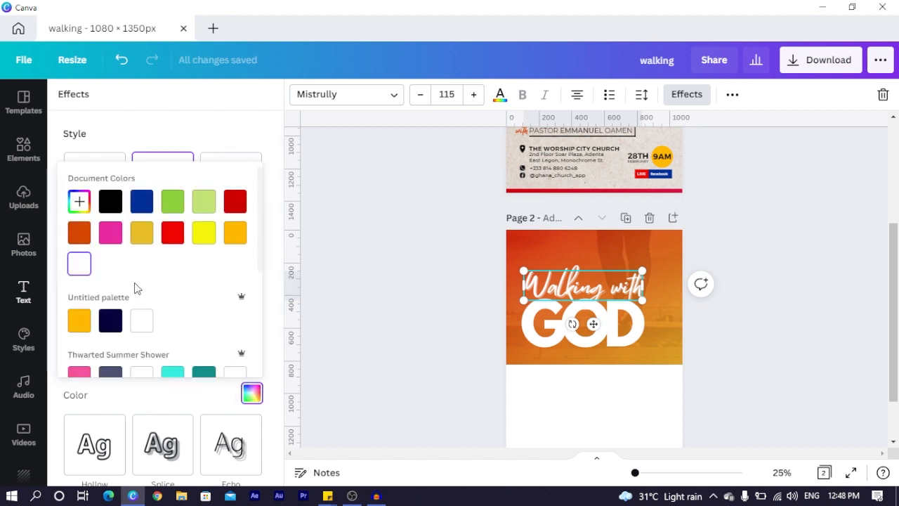
{"action": "scroll", "coordinate": [84, 292], "scroll_direction": "down", "scroll_amount": 3}
{"action": "left_click", "coordinate": [79, 267]}
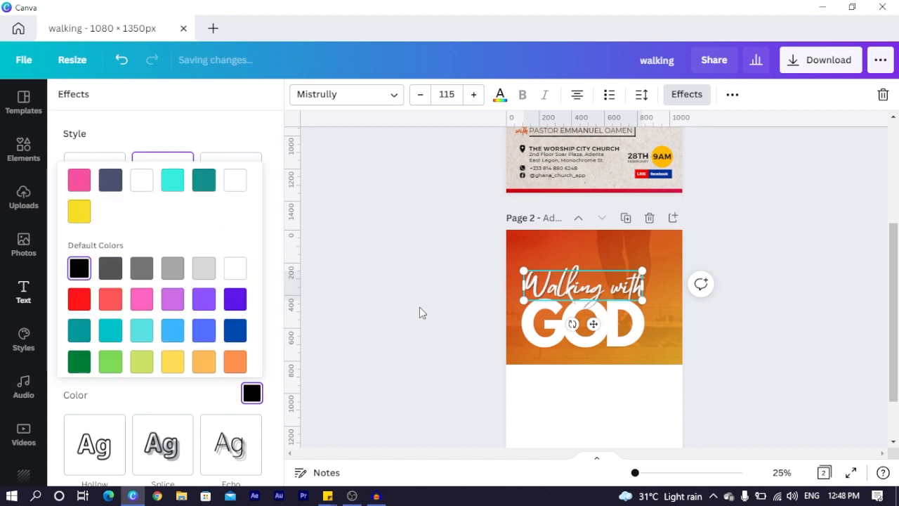
{"action": "left_click", "coordinate": [431, 303]}
{"action": "left_click", "coordinate": [555, 274]}
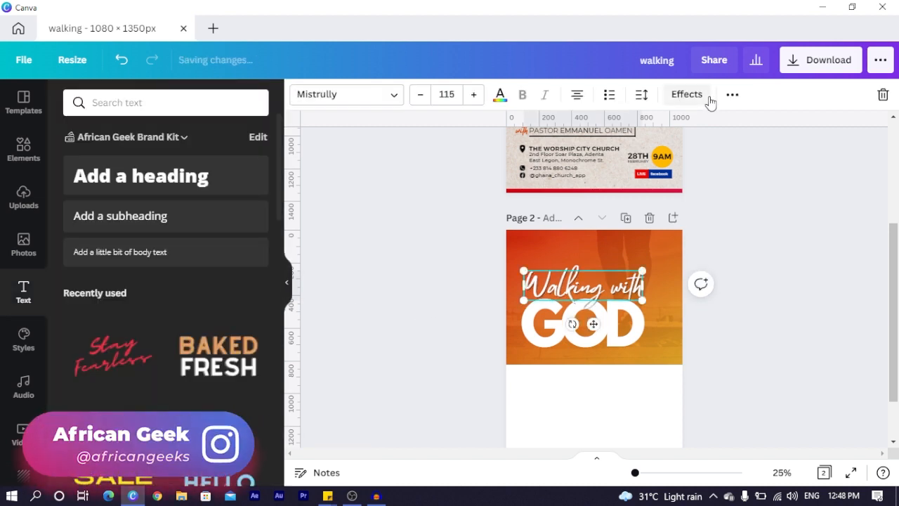
{"action": "left_click", "coordinate": [695, 96]}
{"action": "left_click_drag", "start_coordinate": [62, 337], "coordinate": [163, 374]}
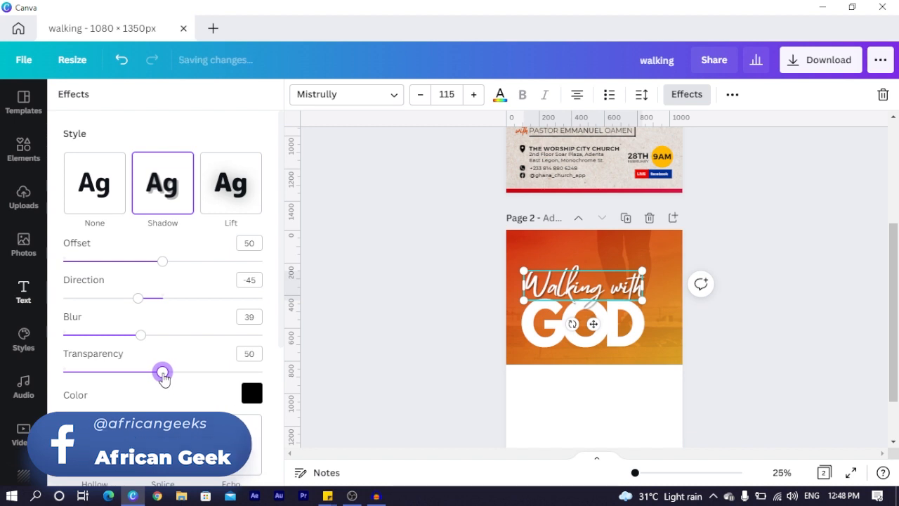
{"action": "left_click", "coordinate": [400, 312]}
Give GOD a black shadow with blur 54, offset 30 and transparency 47
{"action": "left_click", "coordinate": [599, 340]}
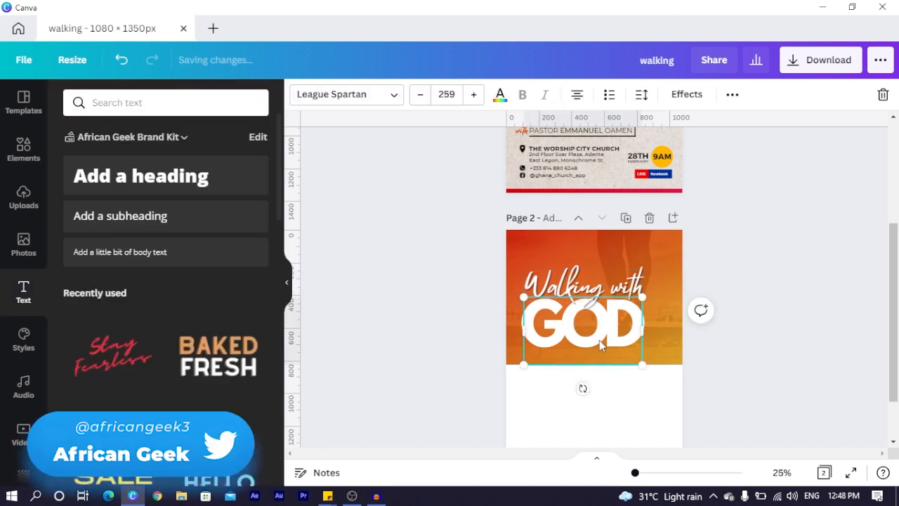
{"action": "left_click", "coordinate": [681, 98]}
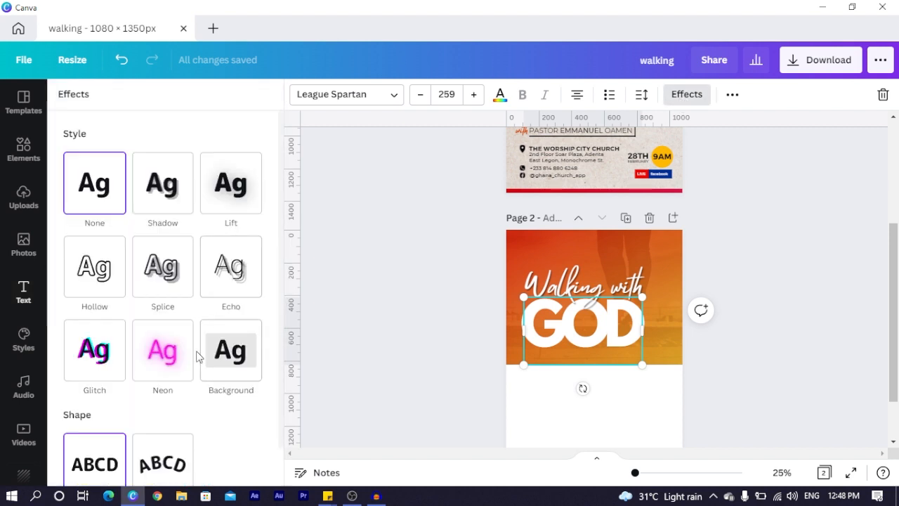
{"action": "left_click", "coordinate": [166, 201]}
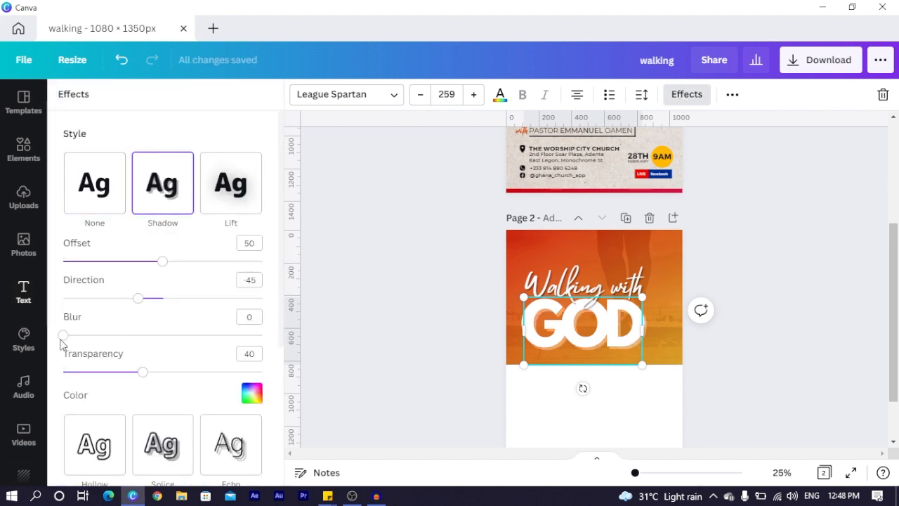
{"action": "left_click", "coordinate": [253, 394]}
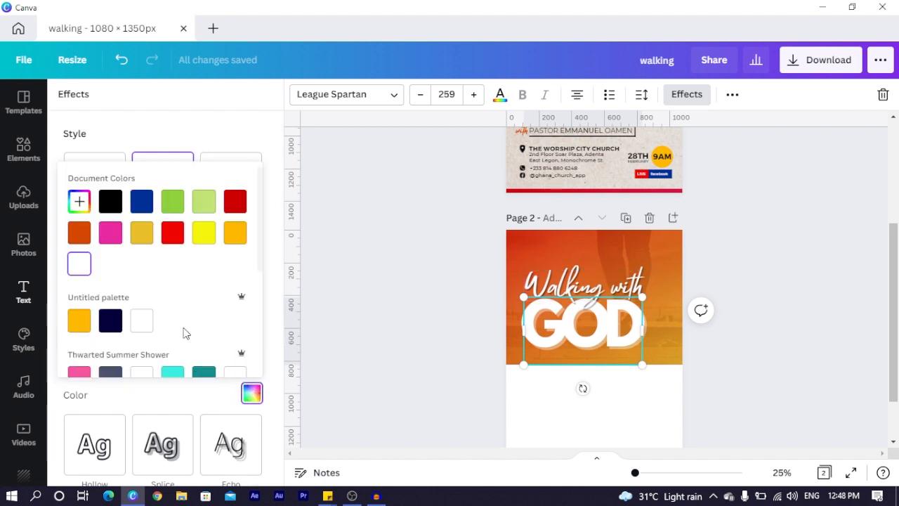
{"action": "left_click", "coordinate": [114, 202]}
{"action": "left_click", "coordinate": [191, 137]}
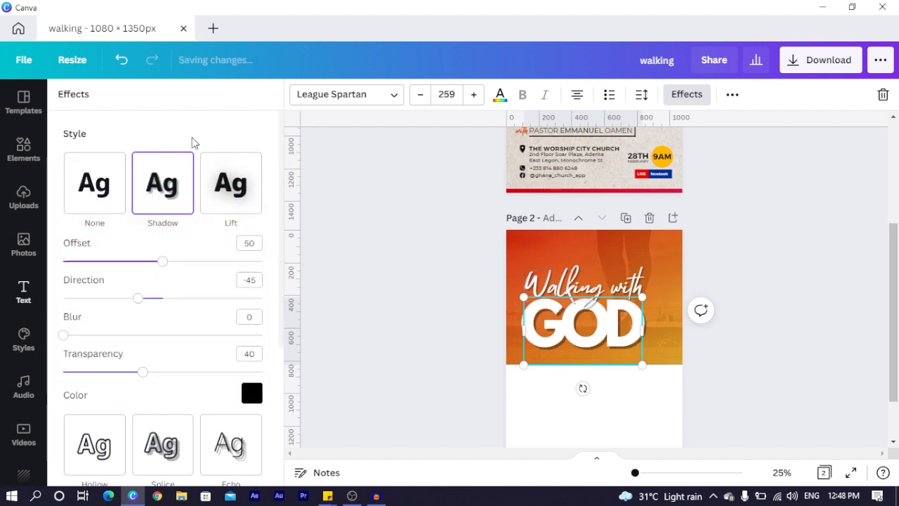
{"action": "left_click_drag", "start_coordinate": [62, 336], "coordinate": [173, 352]}
{"action": "left_click_drag", "start_coordinate": [162, 261], "coordinate": [129, 261]}
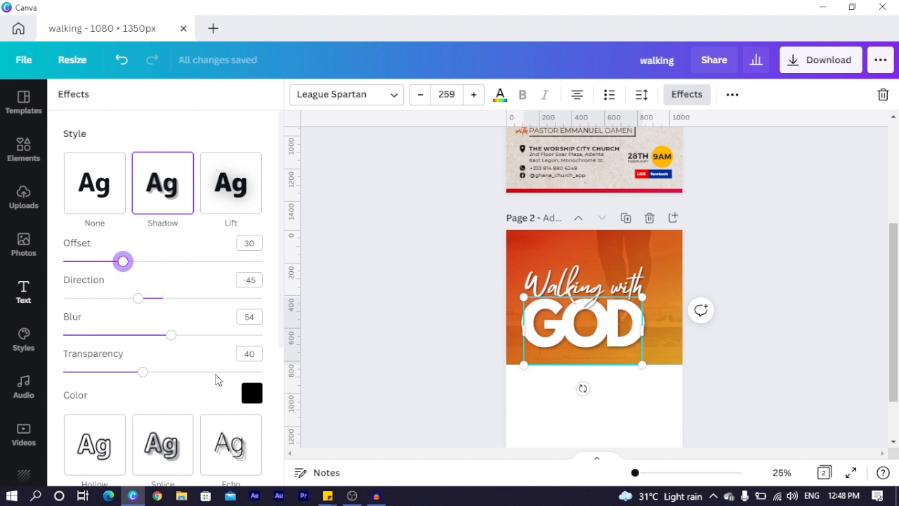
{"action": "left_click_drag", "start_coordinate": [144, 378], "coordinate": [150, 380]}
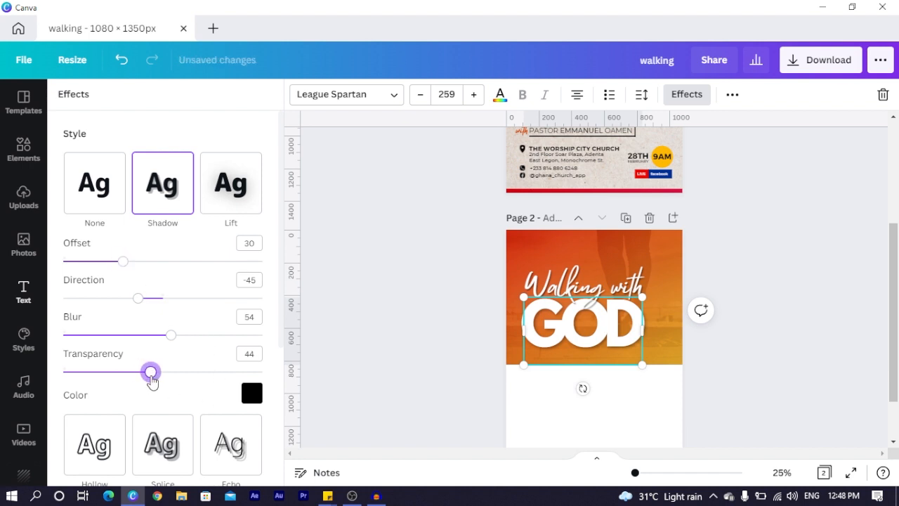
{"action": "left_click", "coordinate": [344, 329]}
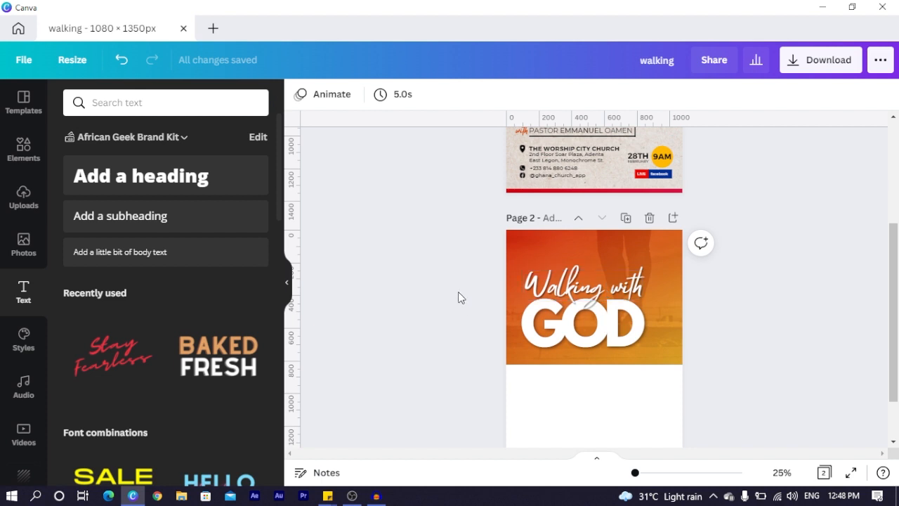
Shift both 'Walking with' and GOD slightly left together
{"action": "left_click", "coordinate": [563, 337]}
{"action": "left_click", "coordinate": [623, 302], "text": "shift"}
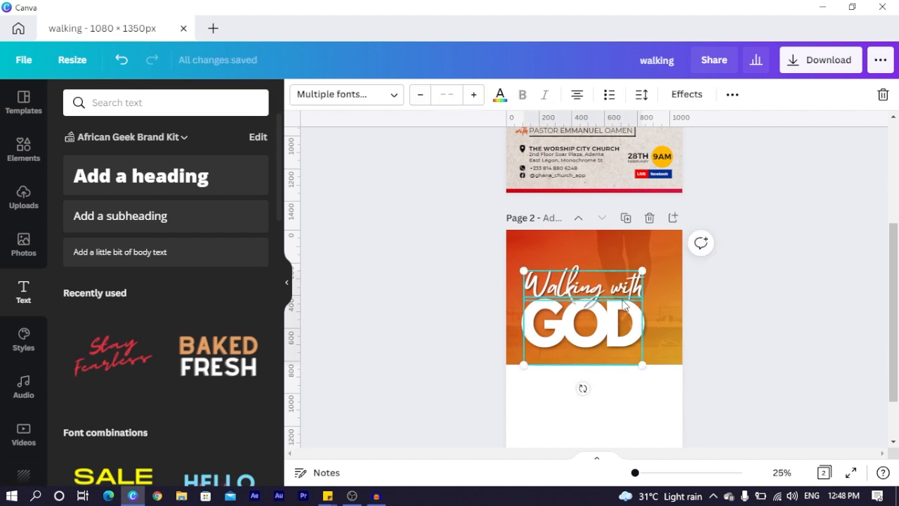
{"action": "left_click_drag", "start_coordinate": [625, 292], "coordinate": [615, 288]}
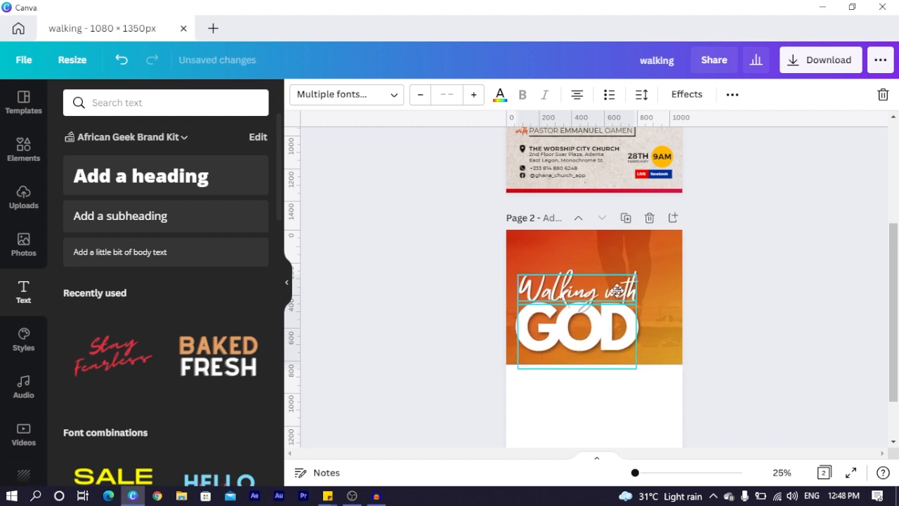
{"action": "left_click", "coordinate": [470, 357]}
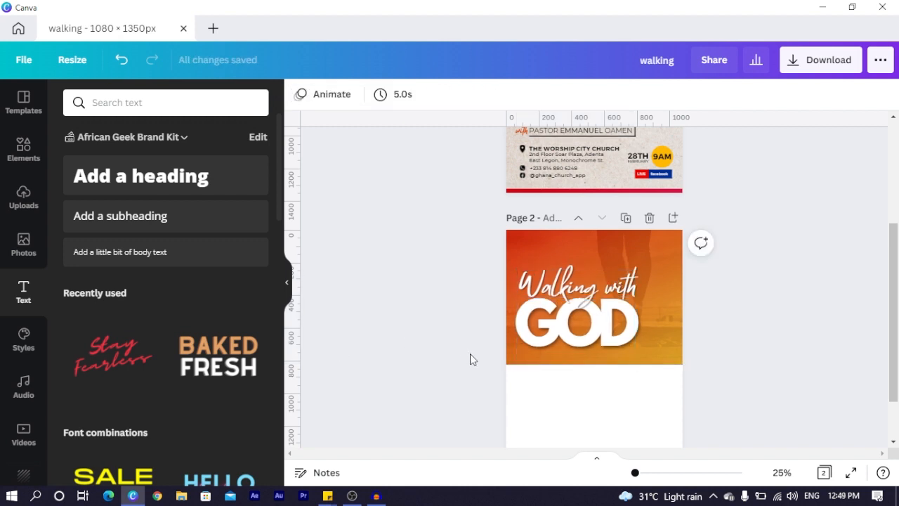
Paste page 1's dark gradient image onto page 2 and stretch it downward
{"action": "scroll", "coordinate": [470, 357], "scroll_direction": "up", "scroll_amount": 3}
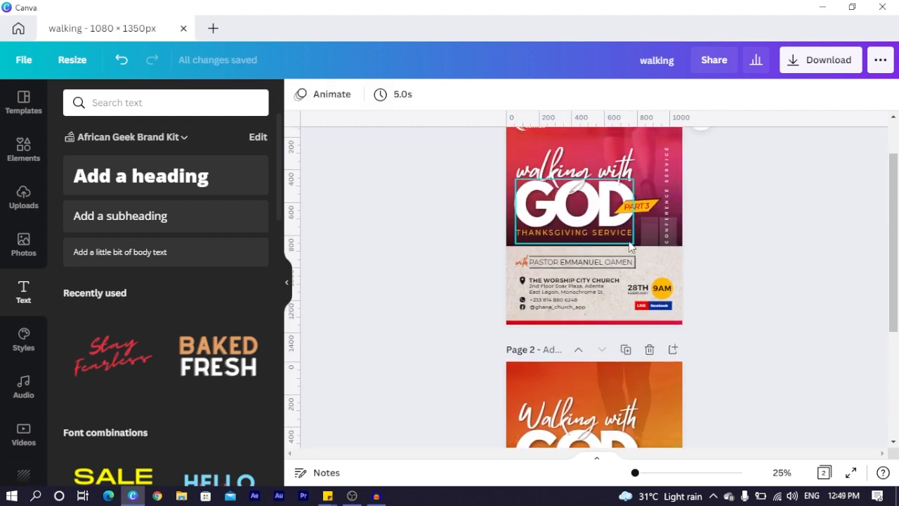
{"action": "left_click", "coordinate": [514, 145]}
{"action": "scroll", "coordinate": [513, 146], "scroll_direction": "down", "scroll_amount": 3}
{"action": "scroll", "coordinate": [513, 146], "scroll_direction": "down", "scroll_amount": 2}
{"action": "left_click", "coordinate": [581, 336]}
{"action": "key", "text": "ctrl+v"}
{"action": "left_click_drag", "start_coordinate": [596, 305], "coordinate": [624, 363]}
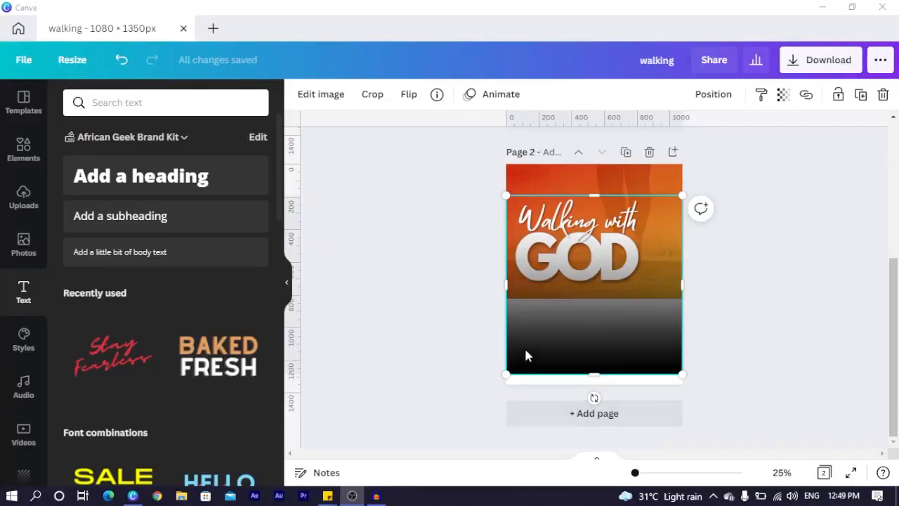
Move the gradient image to the top and crop it to the orange header band
{"action": "left_click_drag", "start_coordinate": [535, 338], "coordinate": [591, 305]}
{"action": "scroll", "coordinate": [550, 255], "scroll_direction": "up", "scroll_amount": 2}
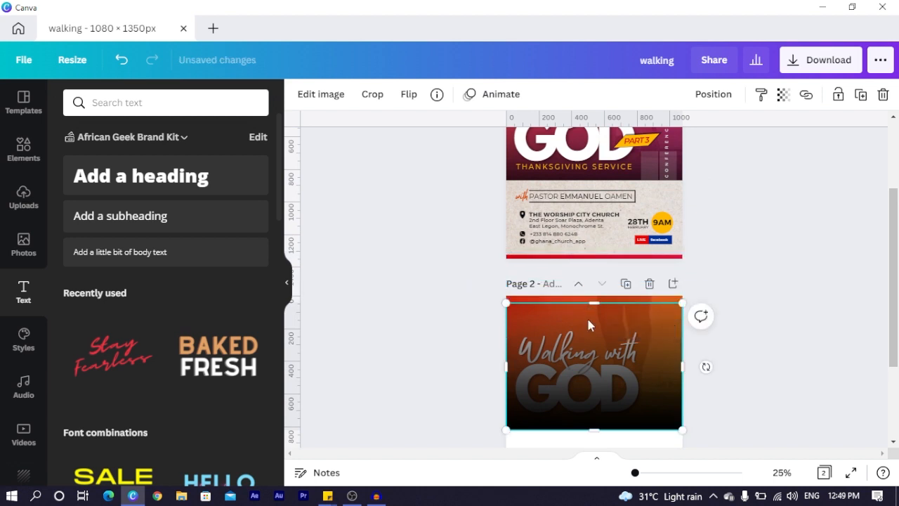
{"action": "double_click", "coordinate": [579, 366]}
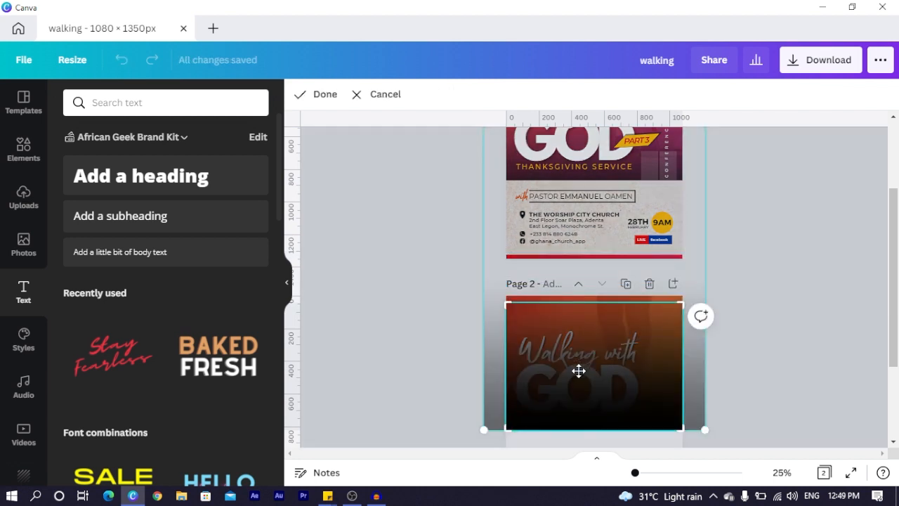
{"action": "left_click", "coordinate": [438, 386]}
{"action": "double_click", "coordinate": [604, 346]}
{"action": "left_click_drag", "start_coordinate": [602, 334], "coordinate": [602, 377]}
{"action": "left_click", "coordinate": [454, 373]}
{"action": "scroll", "coordinate": [625, 250], "scroll_direction": "down", "scroll_amount": 2}
{"action": "double_click", "coordinate": [624, 226]}
{"action": "left_click_drag", "start_coordinate": [624, 214], "coordinate": [633, 234]}
{"action": "left_click", "coordinate": [403, 276]}
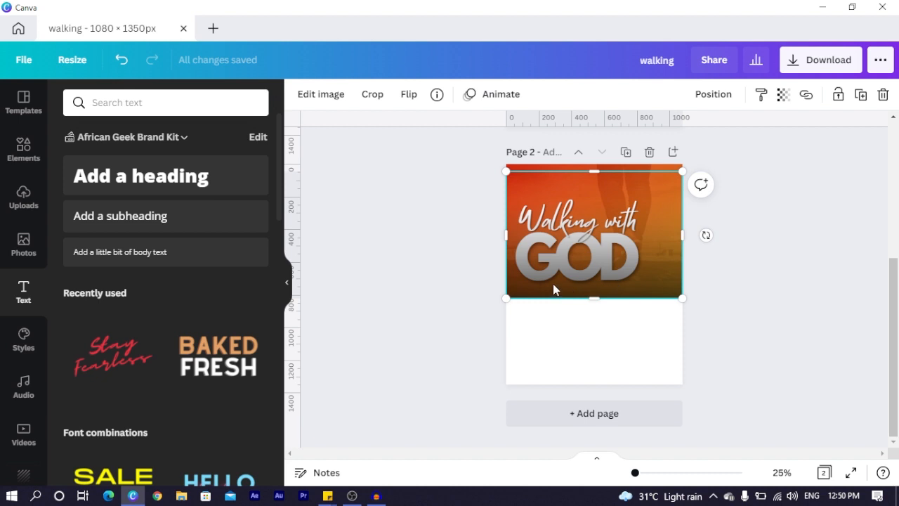
Send the gradient image backward so it sits behind the white title
{"action": "key", "text": "ctrl+["}
{"action": "key", "text": "ctrl+["}
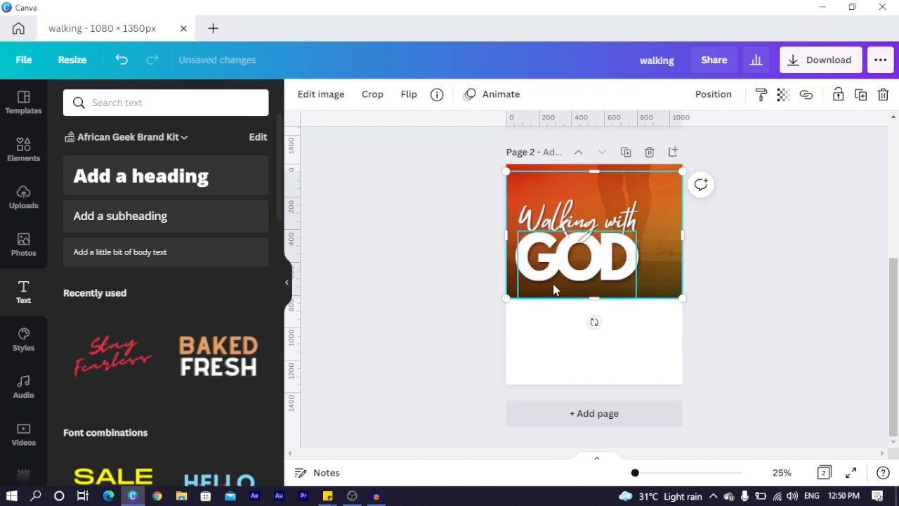
{"action": "key", "text": "ctrl+["}
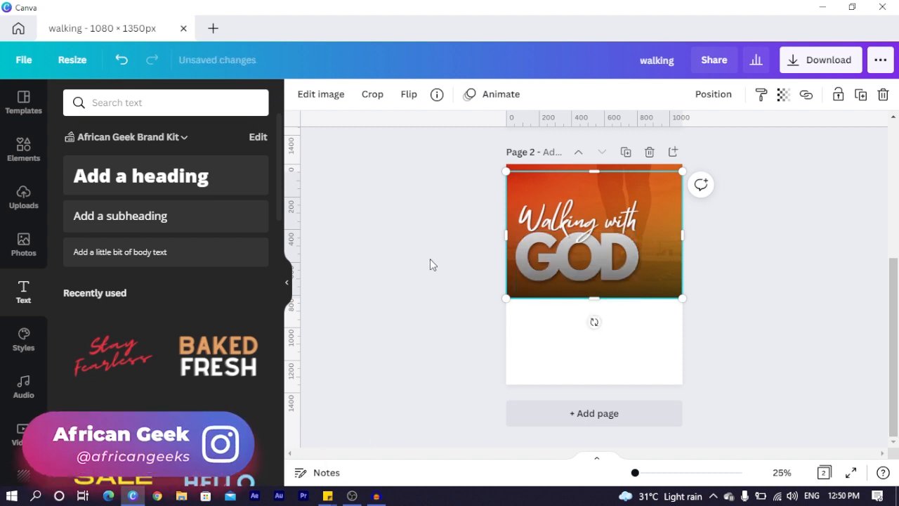
{"action": "scroll", "coordinate": [598, 257], "scroll_direction": "up", "scroll_amount": 3}
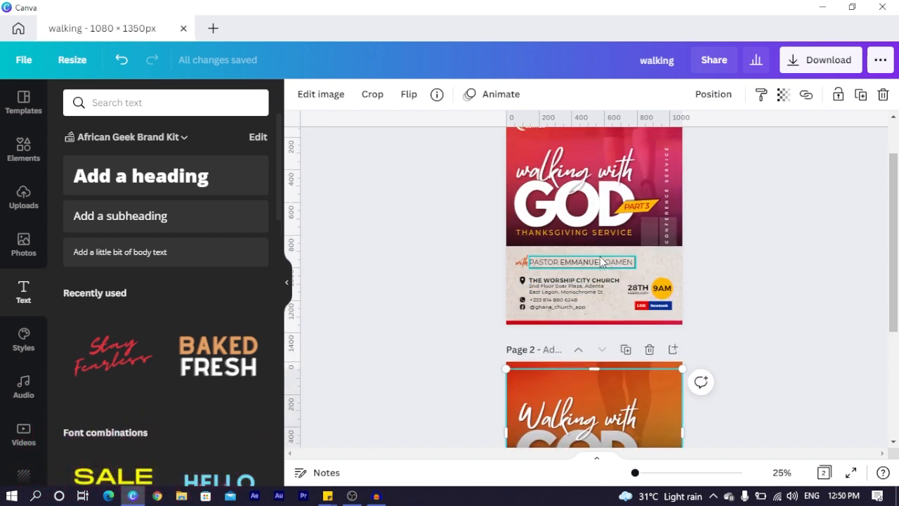
{"action": "scroll", "coordinate": [471, 269], "scroll_direction": "down", "scroll_amount": 3}
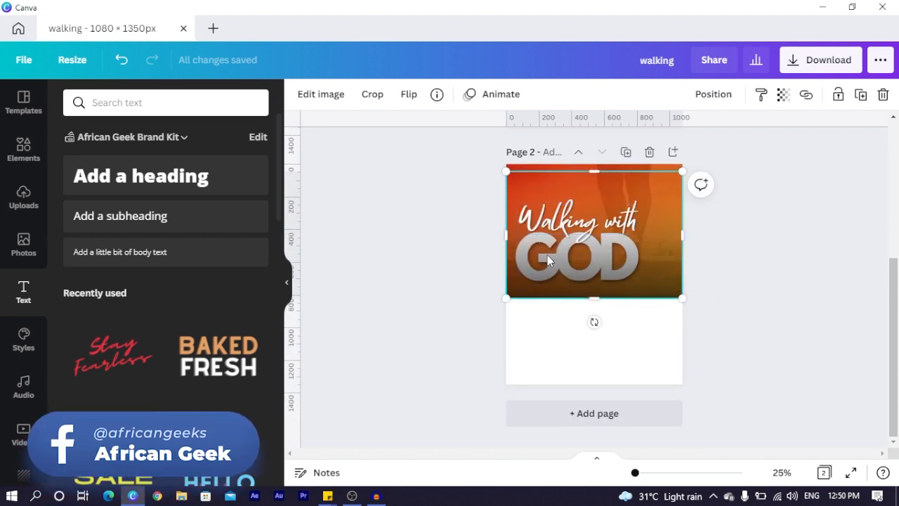
{"action": "key", "text": "ctrl+["}
{"action": "left_click", "coordinate": [401, 268]}
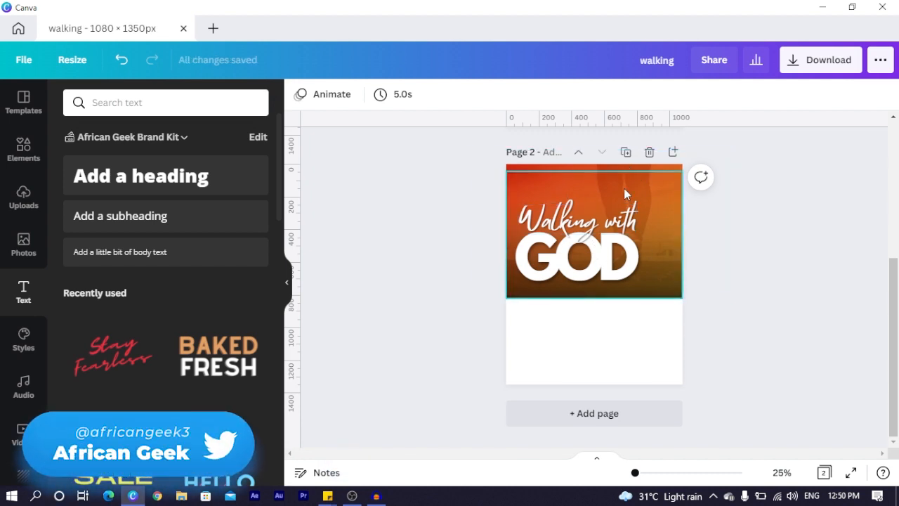
Add a new text box and place it under GOD's left edge, slightly enlarged
{"action": "key", "text": "t"}
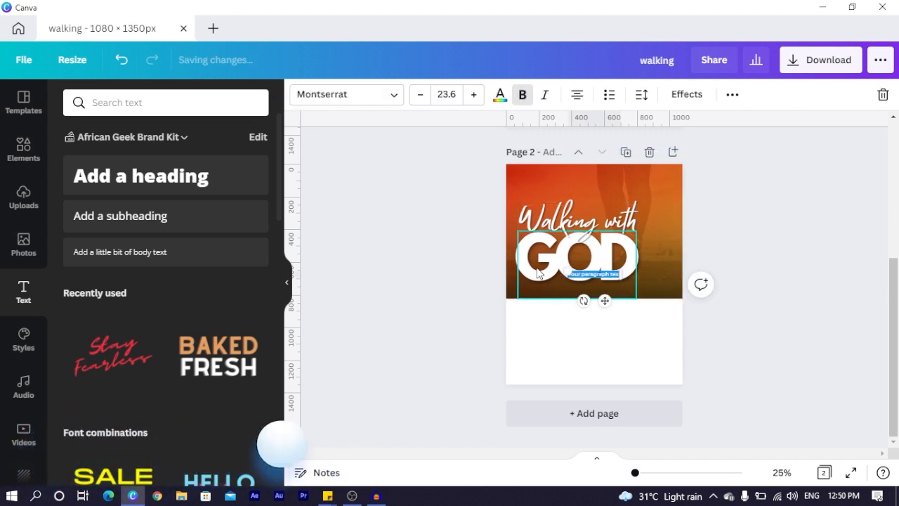
{"action": "left_click_drag", "start_coordinate": [584, 312], "coordinate": [588, 289]}
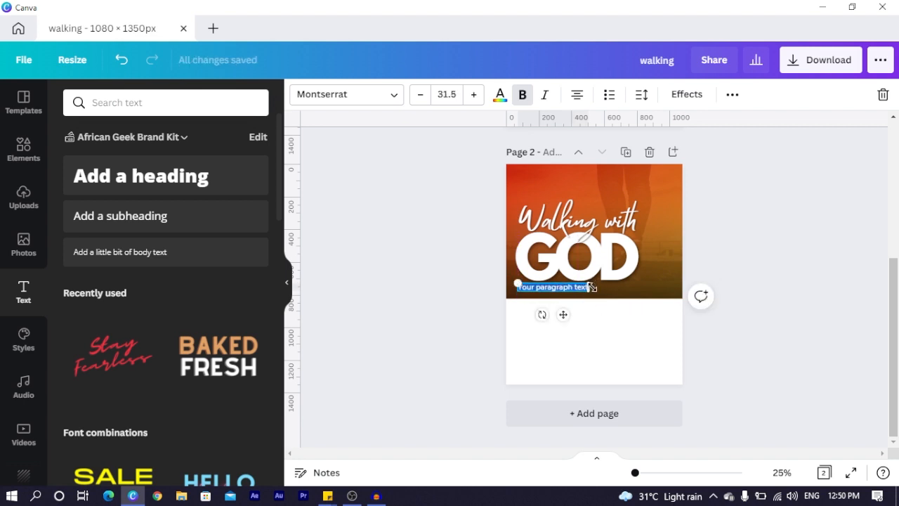
{"action": "left_click_drag", "start_coordinate": [588, 290], "coordinate": [595, 288]}
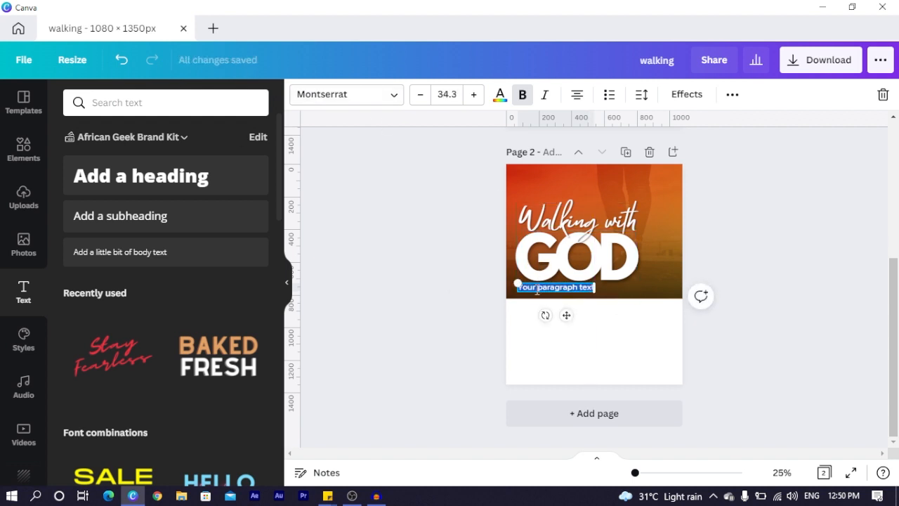
Replace its text with 'THANKSGIVING SERVICE' and widen the box across GOD's width
{"action": "key", "text": "BackSpace"}
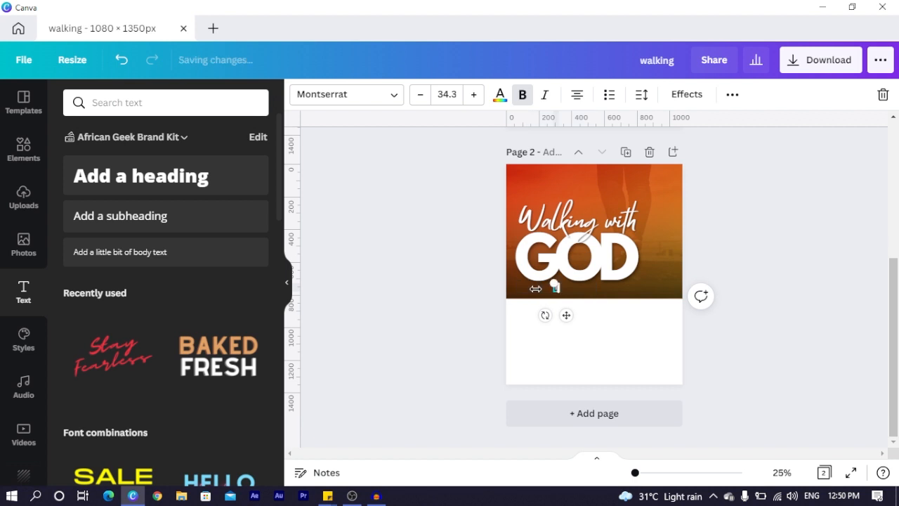
{"action": "type", "text": "THANKSGIVING SERVICE"}
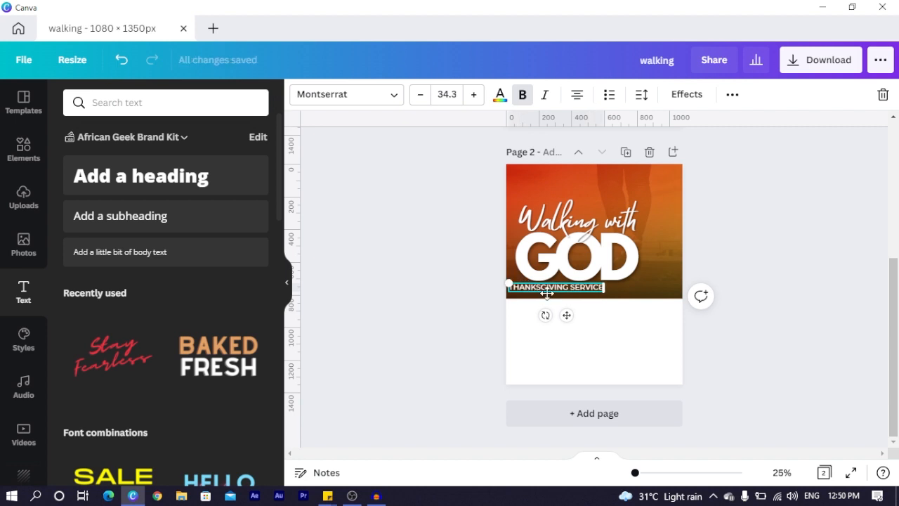
{"action": "left_click", "coordinate": [460, 291]}
{"action": "mouse_move", "coordinate": [529, 288]}
{"action": "left_mouse_down"}
{"action": "mouse_move", "coordinate": [549, 290]}
{"action": "mouse_move", "coordinate": [538, 289]}
{"action": "left_mouse_up"}
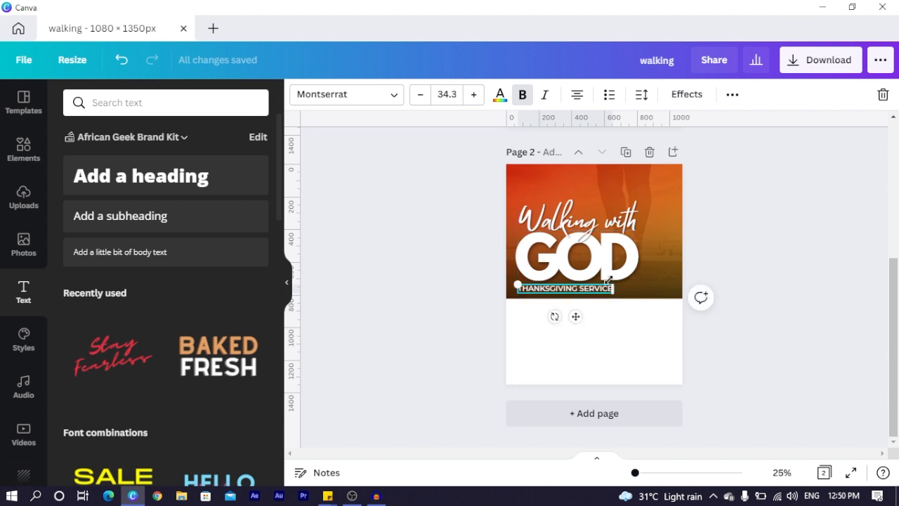
{"action": "scroll", "coordinate": [610, 285], "scroll_direction": "up", "scroll_amount": 2}
{"action": "scroll", "coordinate": [609, 285], "scroll_direction": "up", "scroll_amount": 2}
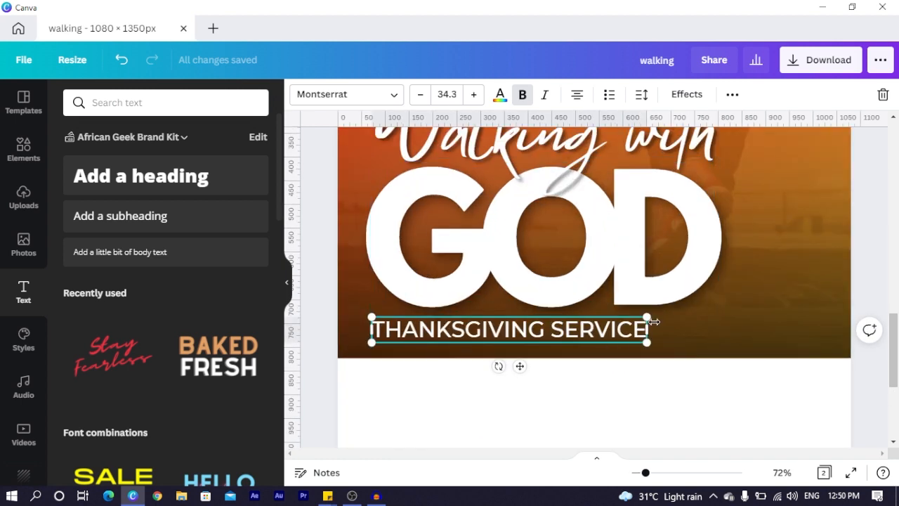
{"action": "left_click_drag", "start_coordinate": [650, 330], "coordinate": [717, 317]}
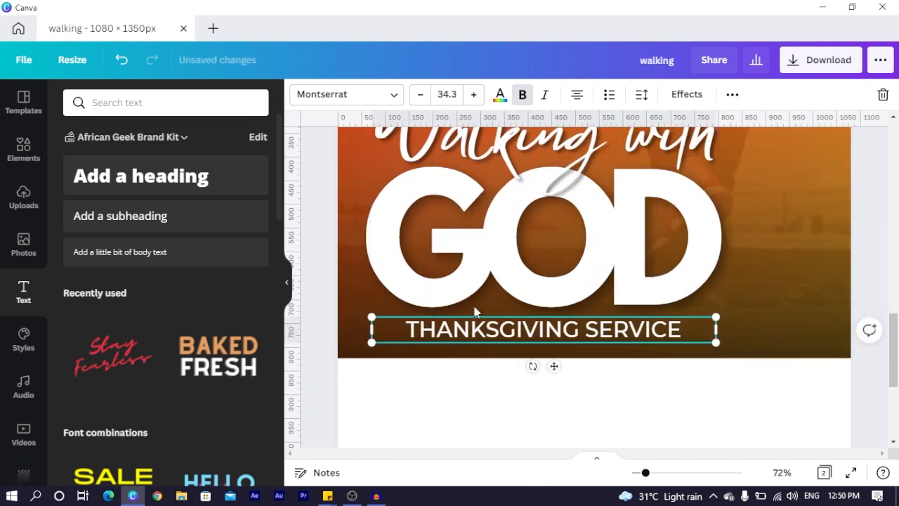
Left-align THANKSGIVING SERVICE and increase its letter spacing so it spans all of GOD
{"action": "scroll", "coordinate": [444, 304], "scroll_direction": "up", "scroll_amount": 3}
{"action": "scroll", "coordinate": [444, 302], "scroll_direction": "up", "scroll_amount": 5}
{"action": "scroll", "coordinate": [449, 295], "scroll_direction": "down", "scroll_amount": 6}
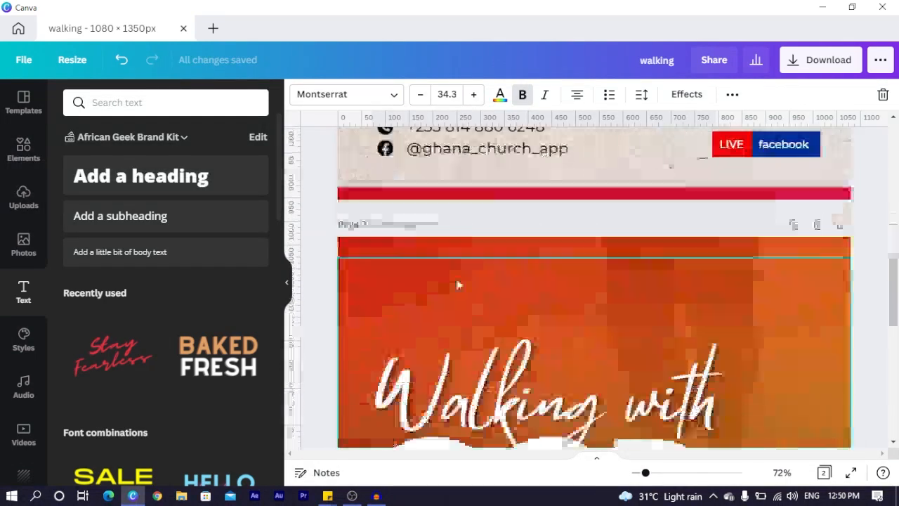
{"action": "scroll", "coordinate": [456, 278], "scroll_direction": "down", "scroll_amount": 2}
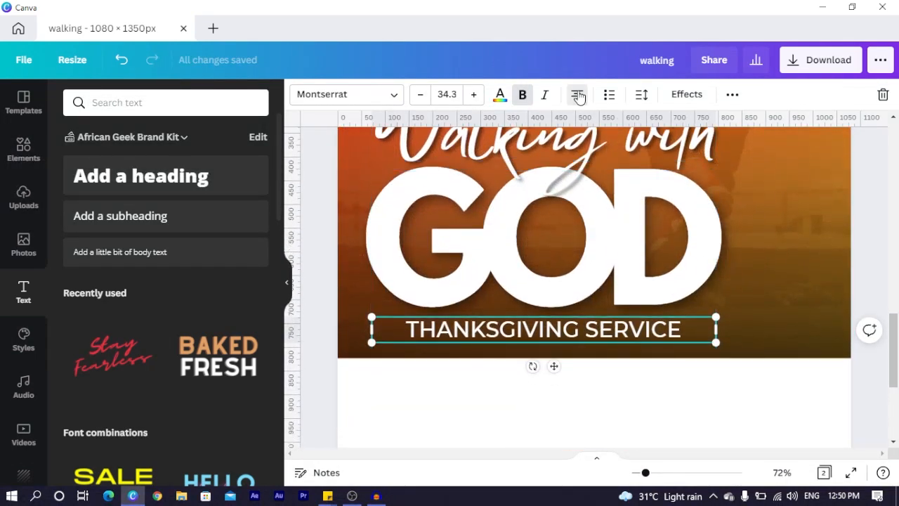
{"action": "left_click", "coordinate": [577, 96]}
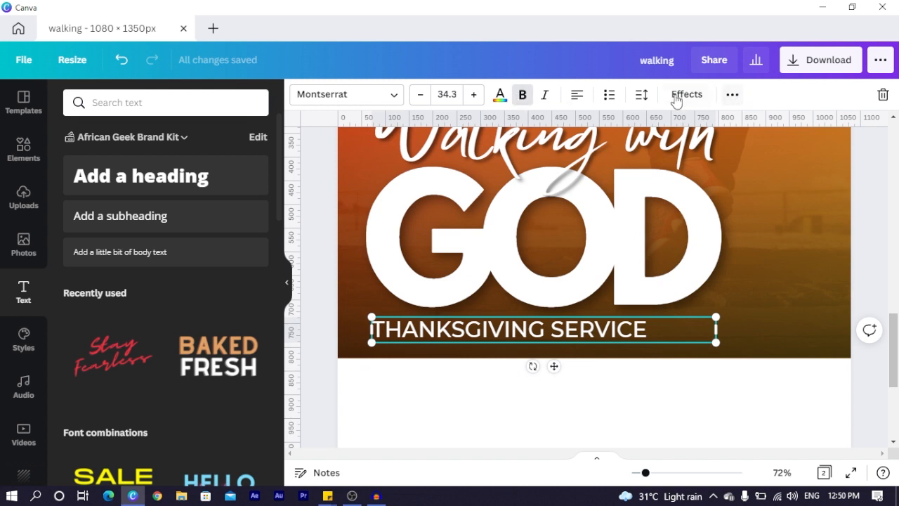
{"action": "left_click", "coordinate": [645, 100]}
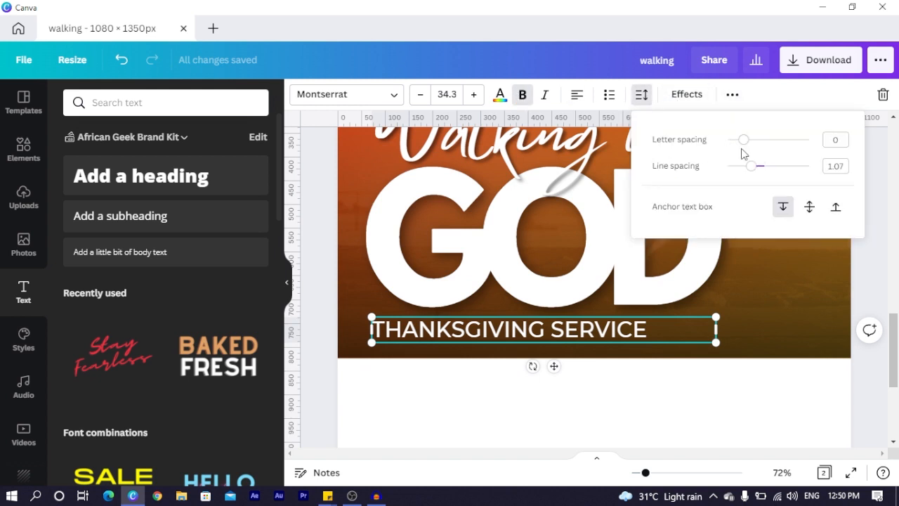
{"action": "mouse_move", "coordinate": [749, 142]}
{"action": "left_mouse_down"}
{"action": "mouse_move", "coordinate": [763, 142]}
{"action": "mouse_move", "coordinate": [758, 151]}
{"action": "left_mouse_up"}
{"action": "left_click", "coordinate": [321, 250]}
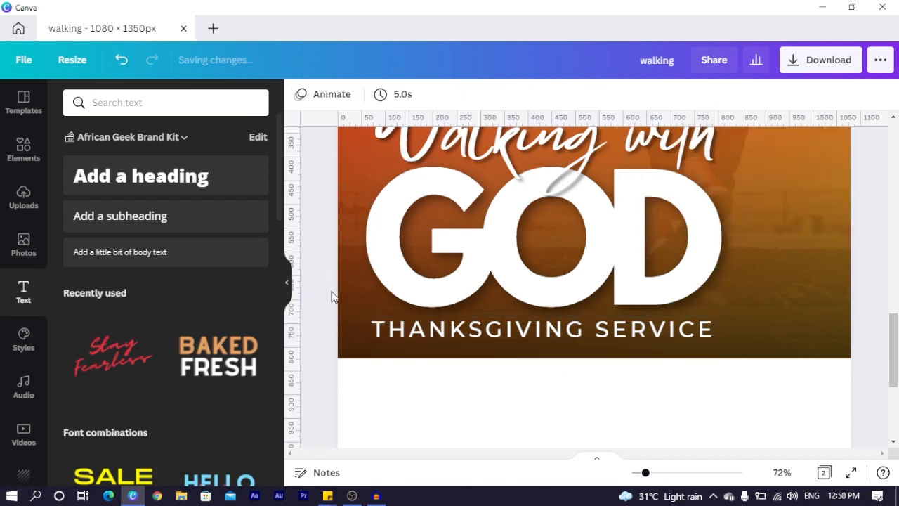
{"action": "left_click", "coordinate": [460, 341]}
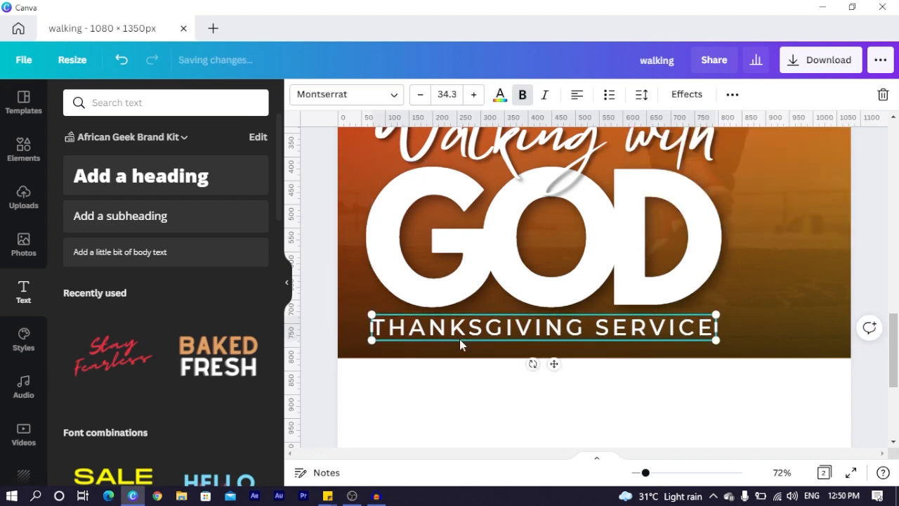
{"action": "scroll", "coordinate": [460, 338], "scroll_direction": "down", "scroll_amount": 3}
Recolour the header photo's tints: red to pink and yellow to the dark blue document colour
{"action": "left_click", "coordinate": [468, 184]}
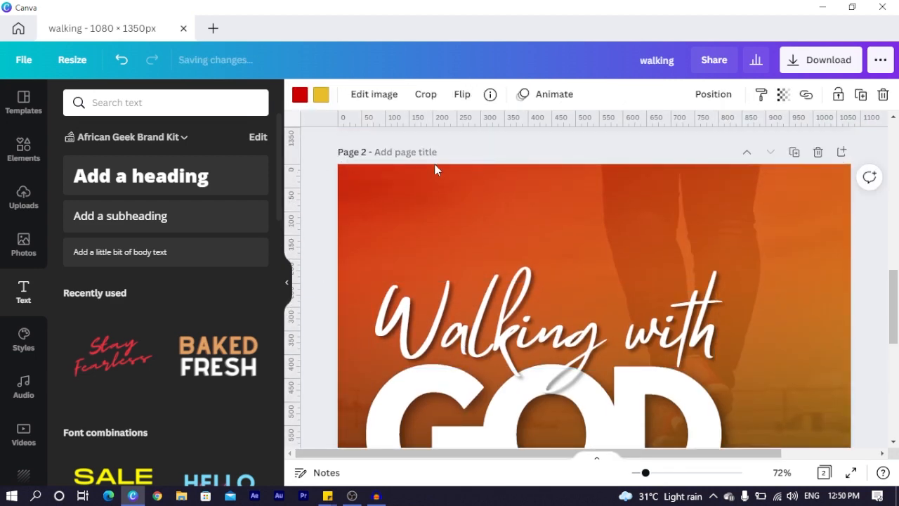
{"action": "left_click", "coordinate": [300, 94]}
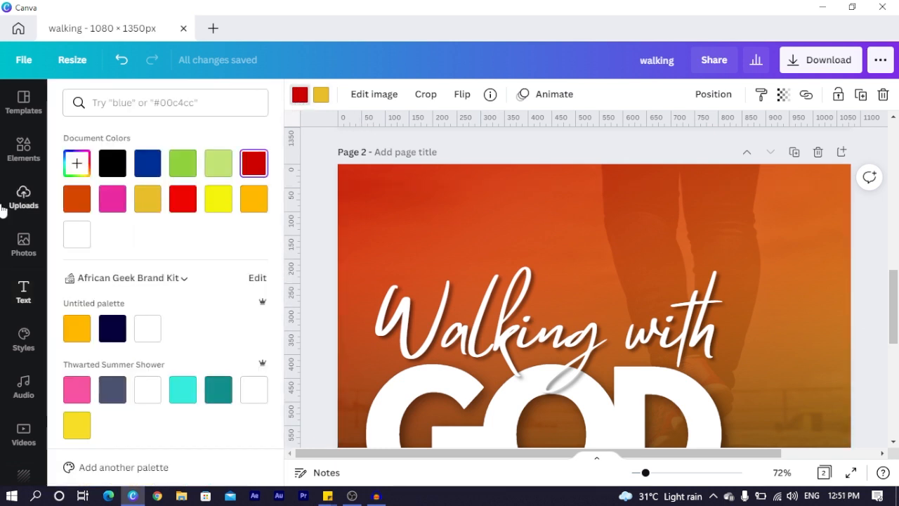
{"action": "left_click", "coordinate": [111, 200]}
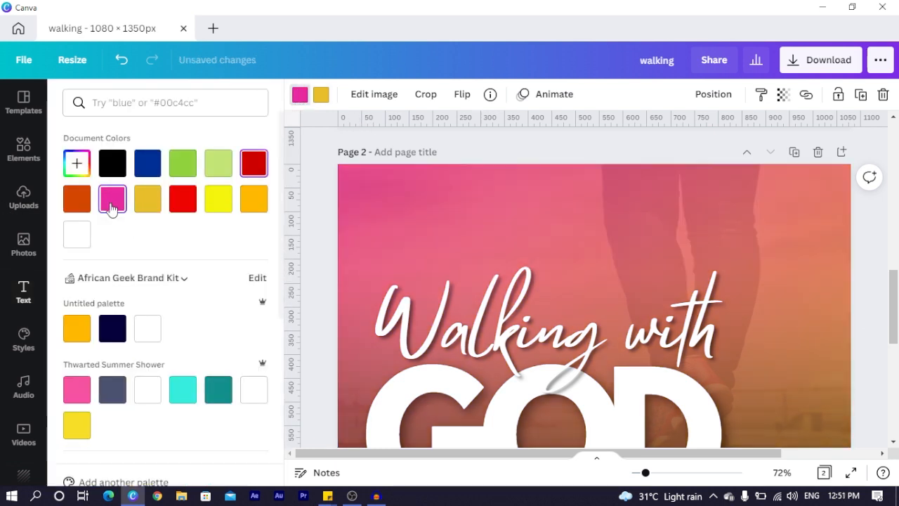
{"action": "left_click", "coordinate": [319, 96]}
{"action": "left_click", "coordinate": [148, 166]}
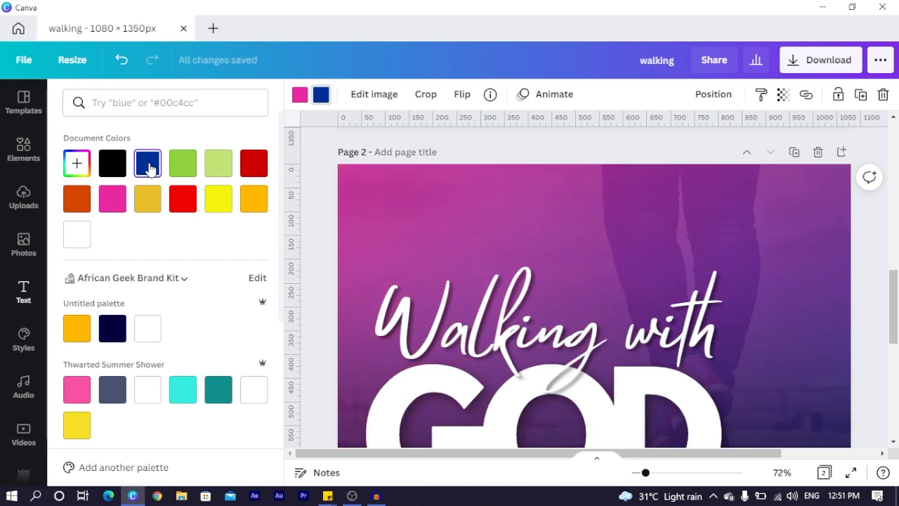
{"action": "scroll", "coordinate": [573, 260], "scroll_direction": "down", "scroll_amount": 3}
{"action": "scroll", "coordinate": [575, 263], "scroll_direction": "down", "scroll_amount": 5}
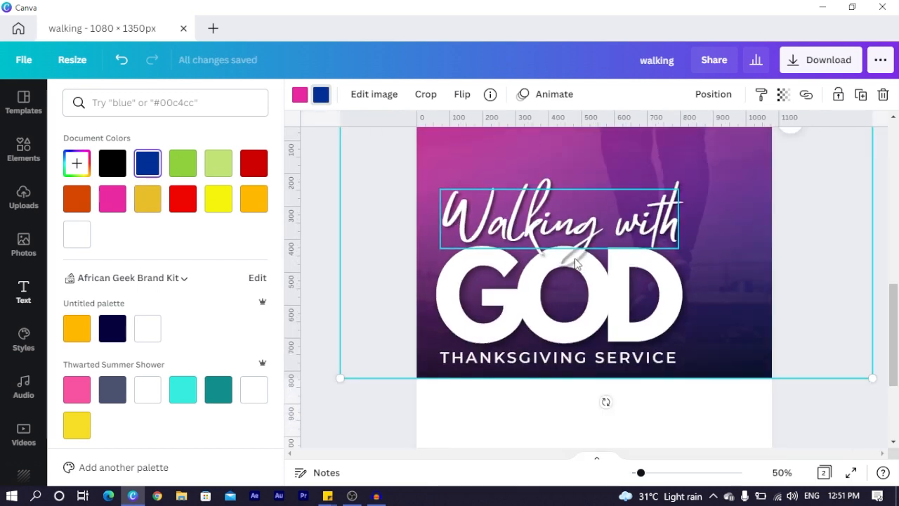
{"action": "left_click", "coordinate": [340, 293]}
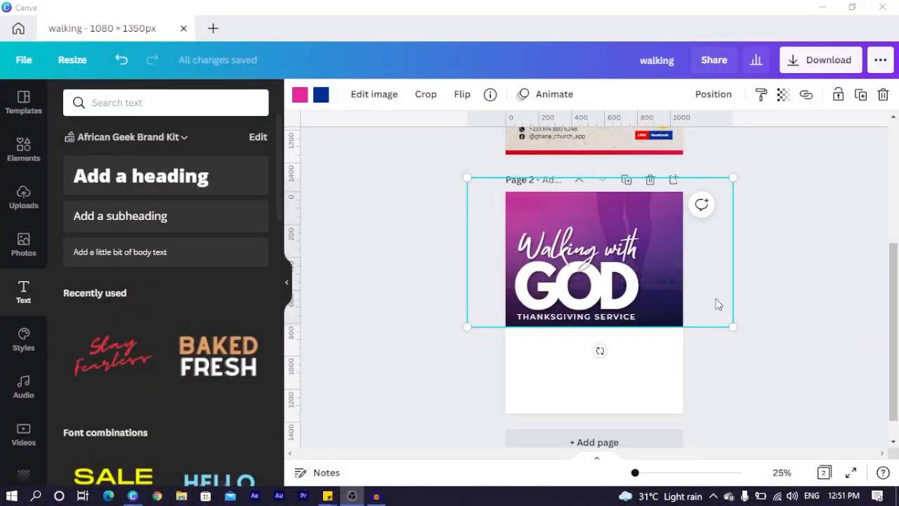
Colour the THANKSGIVING SERVICE text golden orange (#ffb800)
{"action": "left_click", "coordinate": [549, 317]}
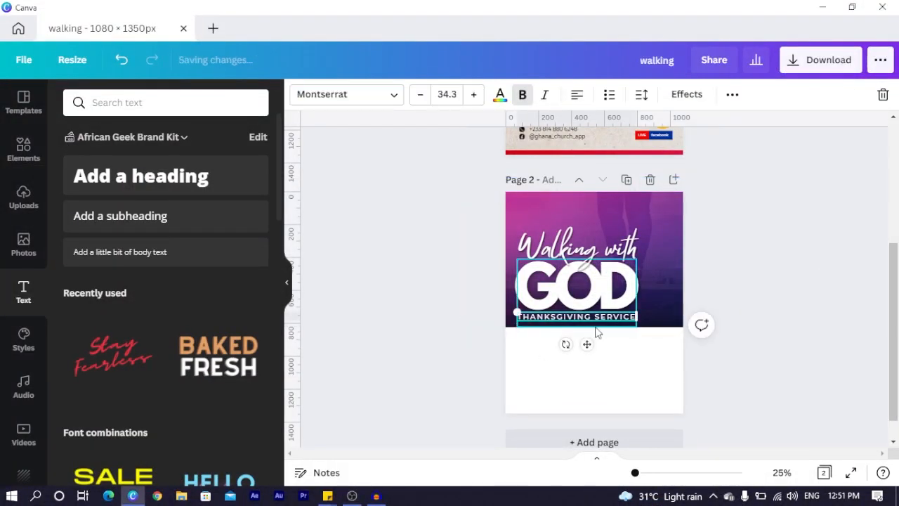
{"action": "left_click", "coordinate": [503, 96]}
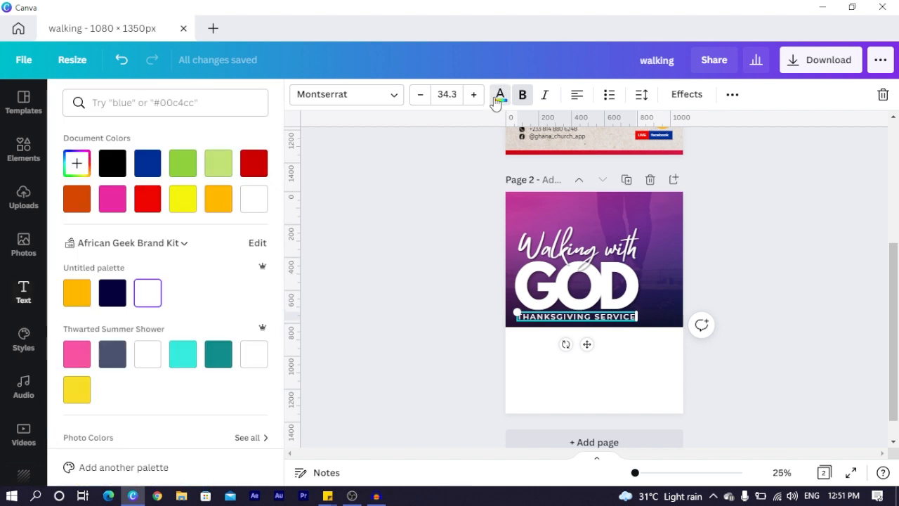
{"action": "left_click", "coordinate": [221, 201]}
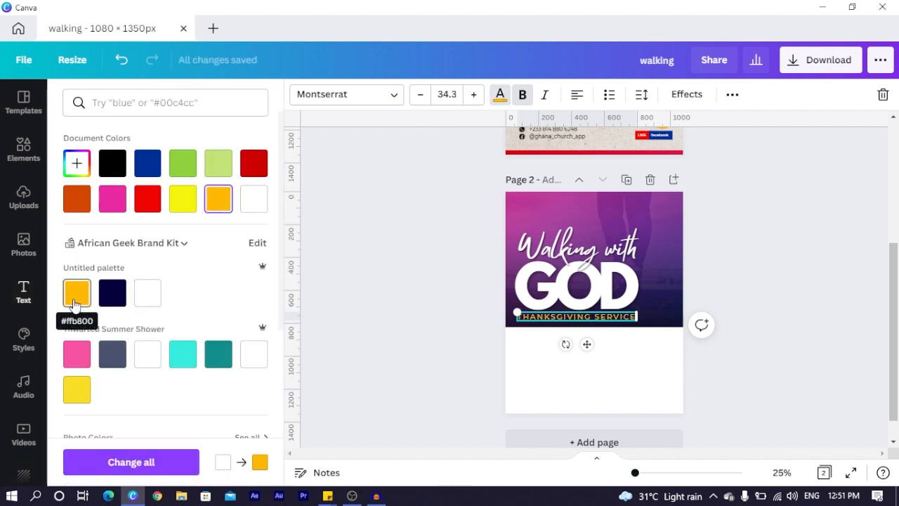
{"action": "left_click", "coordinate": [381, 373]}
{"action": "scroll", "coordinate": [756, 250], "scroll_direction": "up", "scroll_amount": 1}
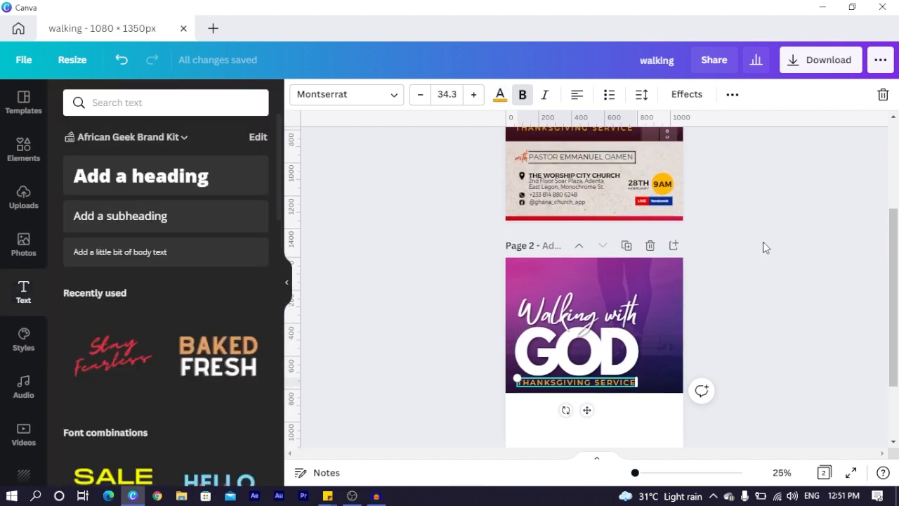
{"action": "scroll", "coordinate": [774, 278], "scroll_direction": "down", "scroll_amount": 1}
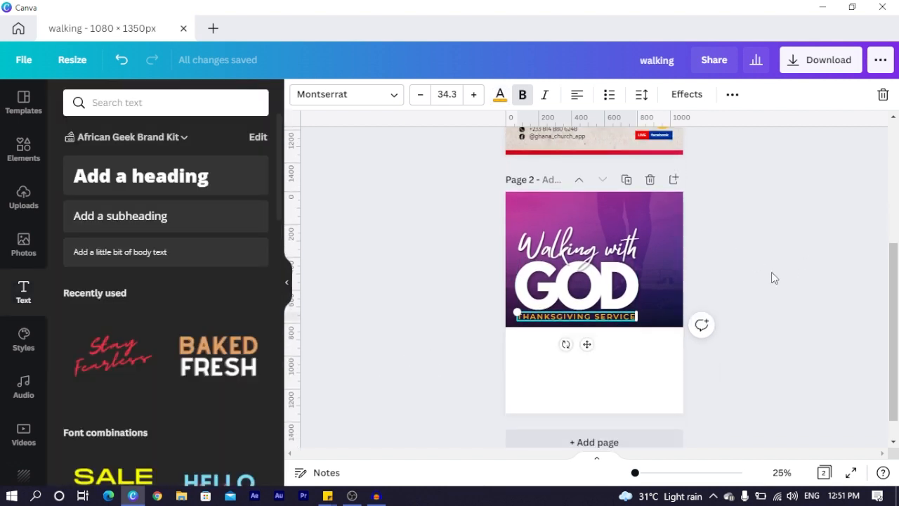
{"action": "left_click", "coordinate": [636, 395]}
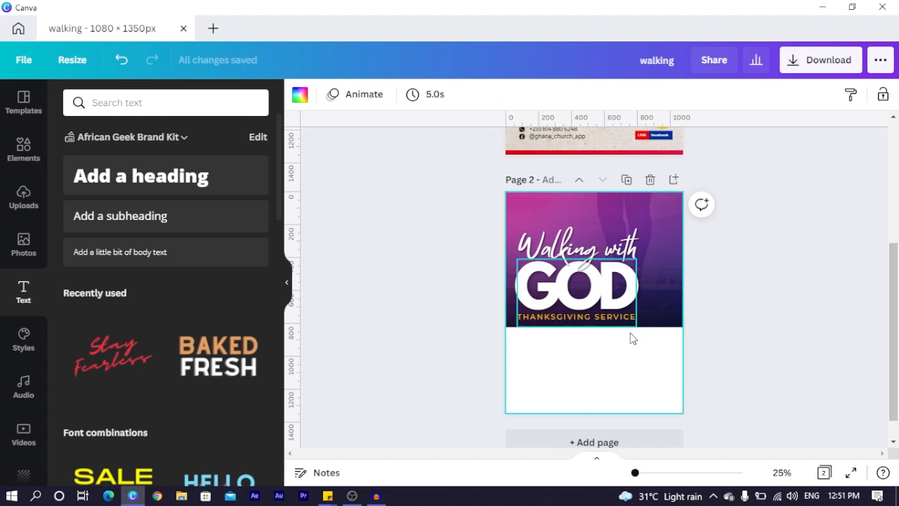
Add a rectangle with the R shortcut and fit it to the header image's lower right edge
{"action": "key", "text": "r"}
{"action": "left_click_drag", "start_coordinate": [525, 302], "coordinate": [631, 304]}
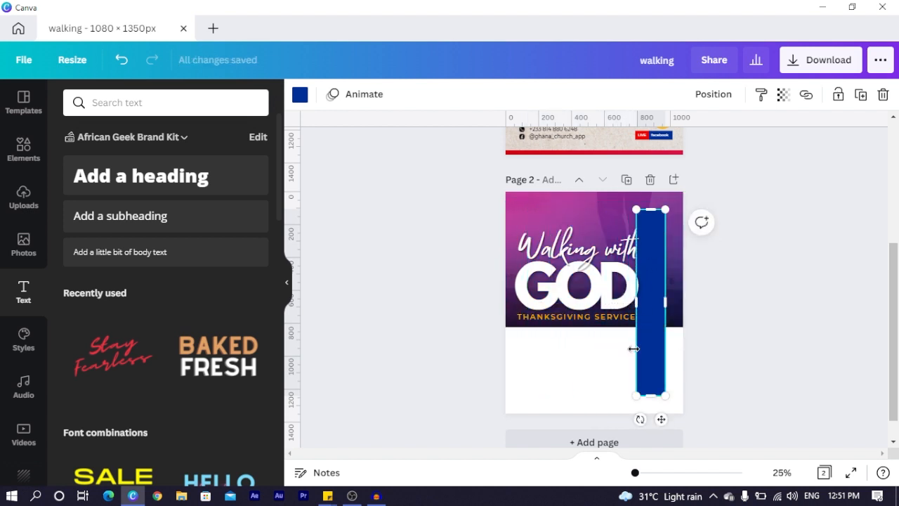
{"action": "left_click_drag", "start_coordinate": [650, 210], "coordinate": [647, 327]}
{"action": "left_click_drag", "start_coordinate": [645, 378], "coordinate": [661, 313]}
{"action": "left_click_drag", "start_coordinate": [668, 264], "coordinate": [668, 268]}
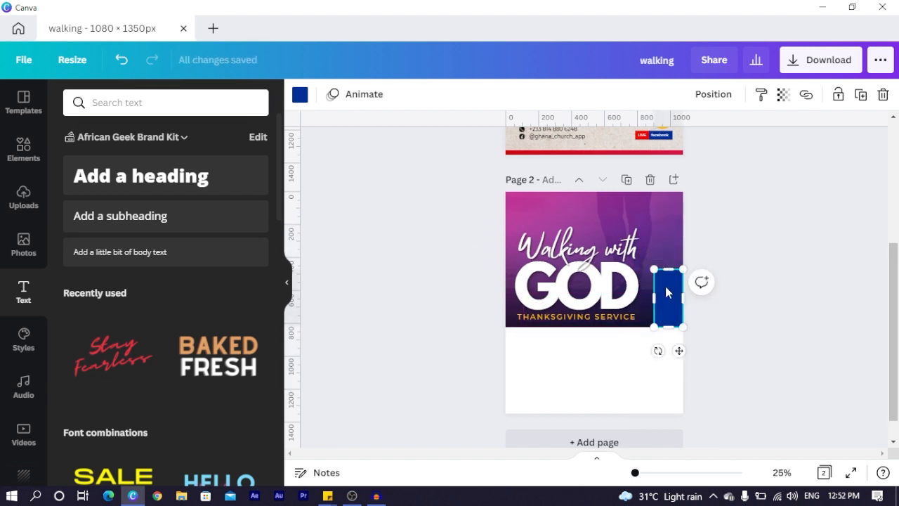
{"action": "left_click_drag", "start_coordinate": [668, 299], "coordinate": [660, 298]}
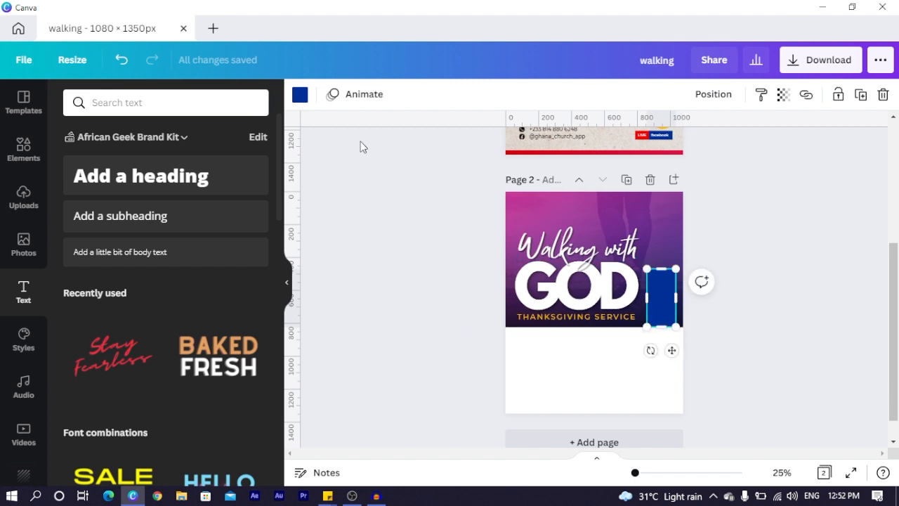
Make the rectangle white with transparency 30
{"action": "left_click", "coordinate": [300, 97]}
{"action": "left_click", "coordinate": [149, 292]}
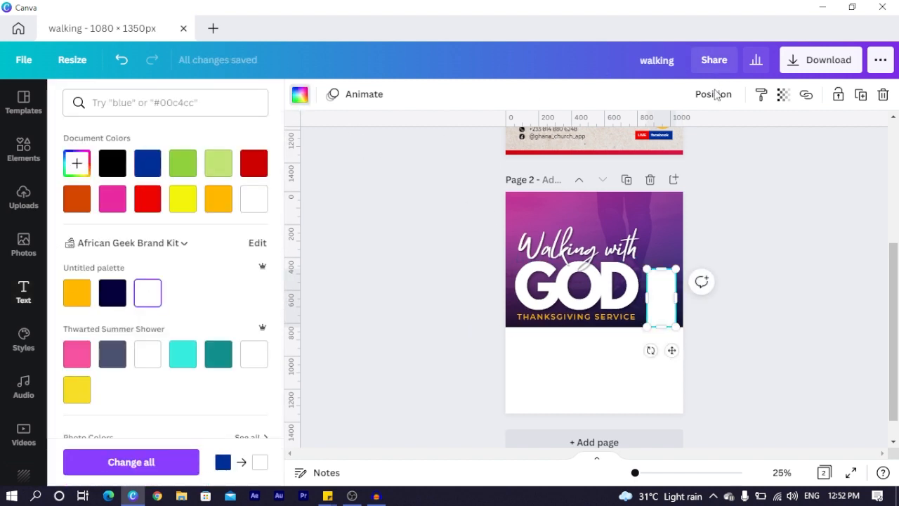
{"action": "left_click", "coordinate": [782, 96]}
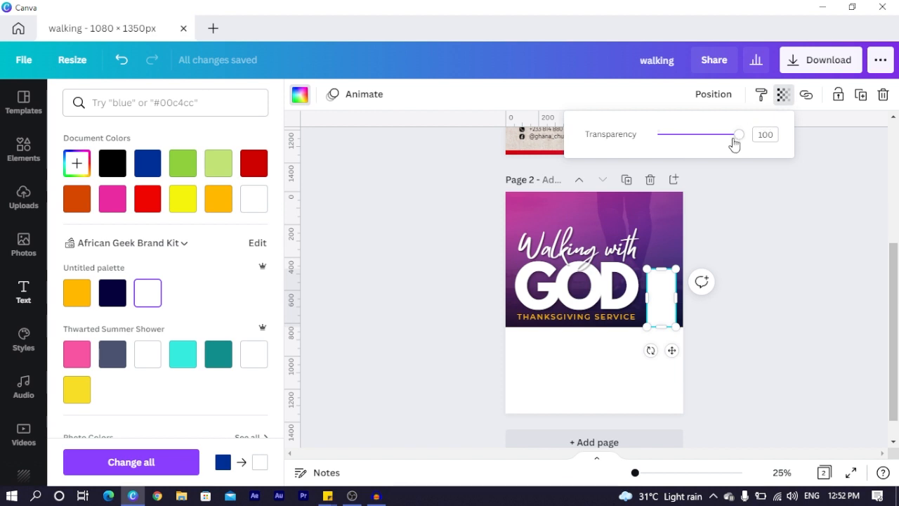
{"action": "left_click_drag", "start_coordinate": [737, 138], "coordinate": [684, 145]}
{"action": "left_click", "coordinate": [737, 216]}
{"action": "left_click", "coordinate": [736, 216]}
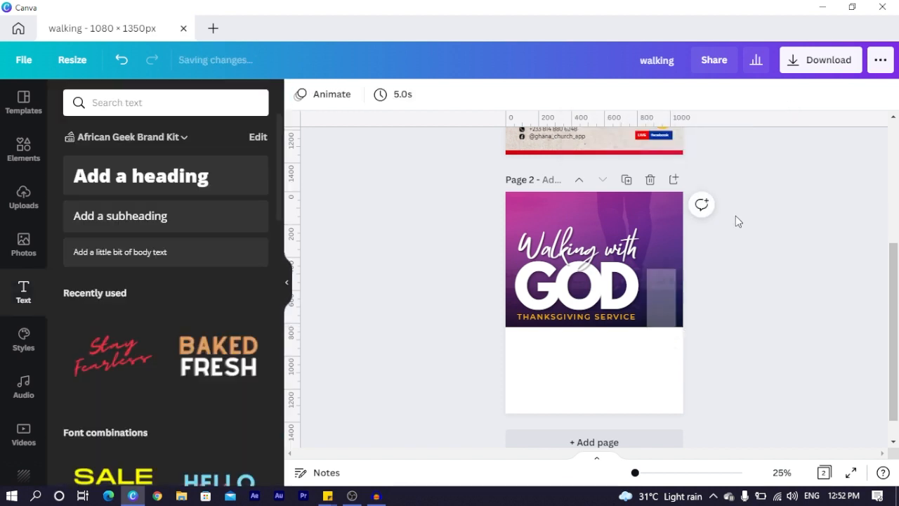
Resize the translucent rectangle to 89 wide by 251 high
{"action": "key", "text": "ctrl+plus"}
{"action": "key", "text": "ctrl+plus"}
{"action": "left_click", "coordinate": [758, 326]}
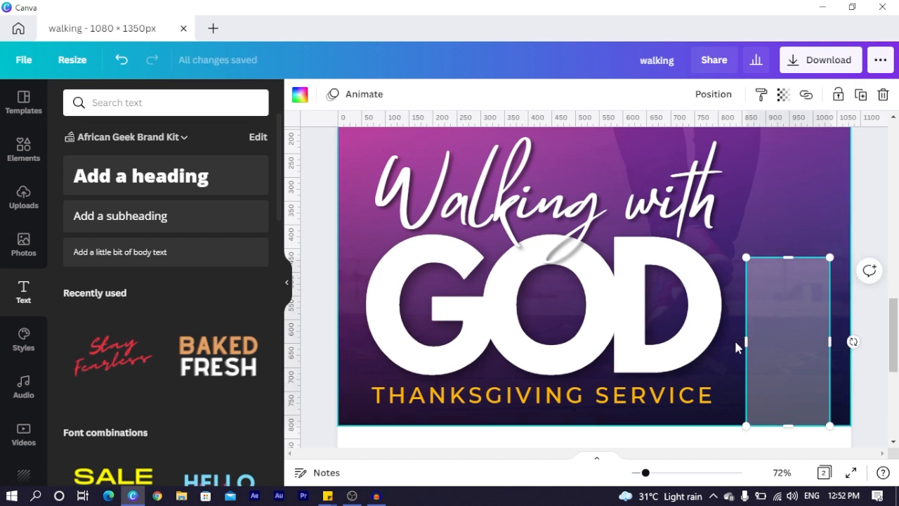
{"action": "left_click_drag", "start_coordinate": [746, 334], "coordinate": [787, 334]}
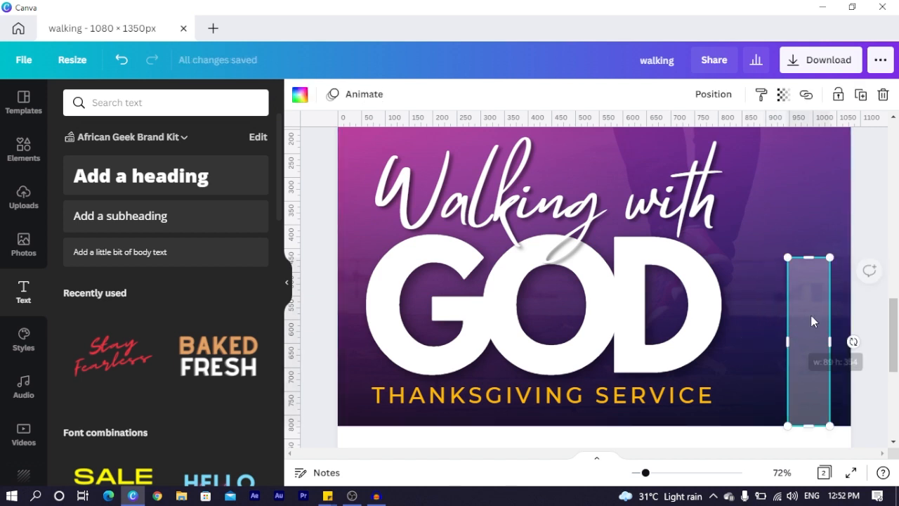
{"action": "left_click_drag", "start_coordinate": [809, 258], "coordinate": [801, 311]}
Duplicate the bar, place the copy to its left, and make the right bar slightly taller
{"action": "key", "text": "ctrl+d"}
{"action": "left_click_drag", "start_coordinate": [822, 345], "coordinate": [759, 335]}
{"action": "left_click", "coordinate": [817, 339]}
{"action": "left_click_drag", "start_coordinate": [808, 307], "coordinate": [809, 293]}
{"action": "left_click", "coordinate": [874, 219]}
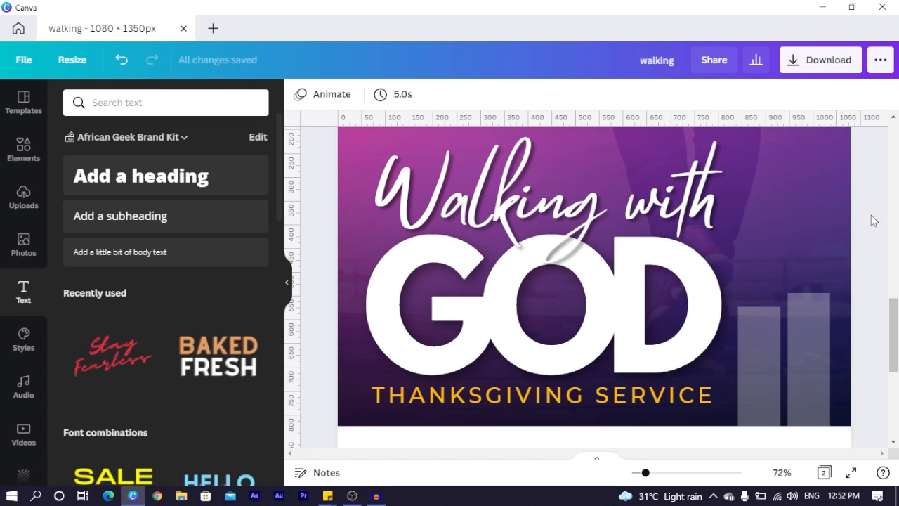
{"action": "key", "text": "ctrl+minus"}
{"action": "key", "text": "ctrl+minus"}
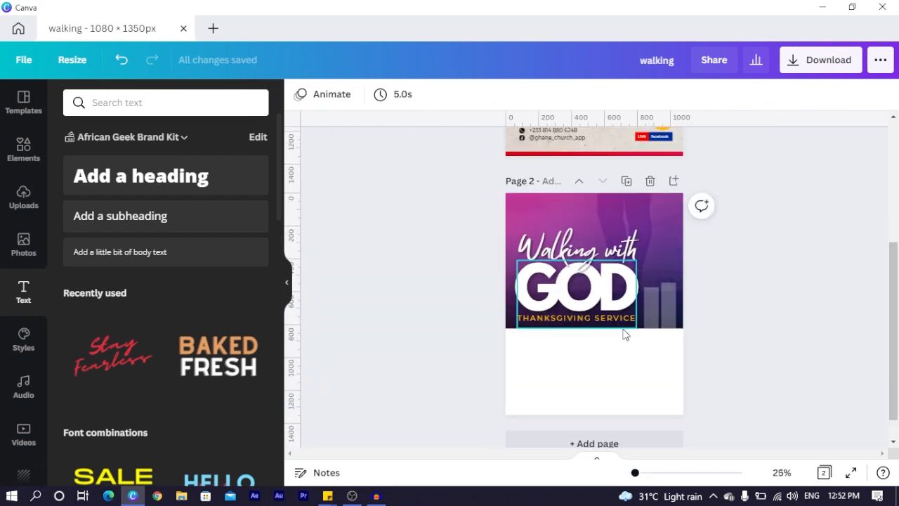
{"action": "left_click", "coordinate": [651, 323]}
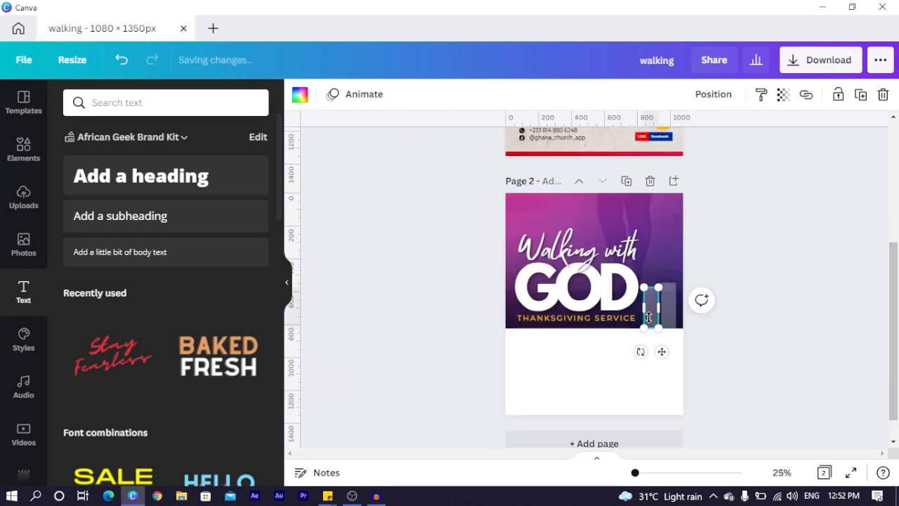
{"action": "left_click", "coordinate": [830, 224]}
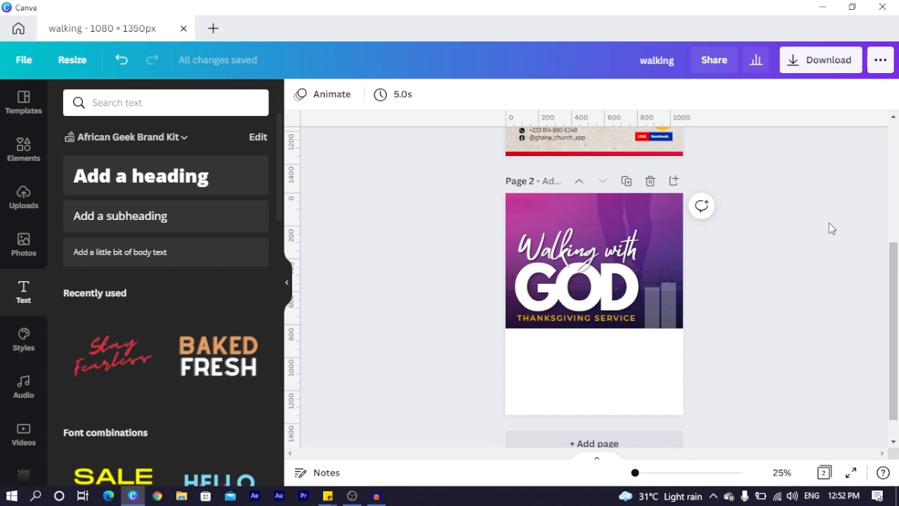
{"action": "scroll", "coordinate": [829, 223], "scroll_direction": "up", "scroll_amount": 3}
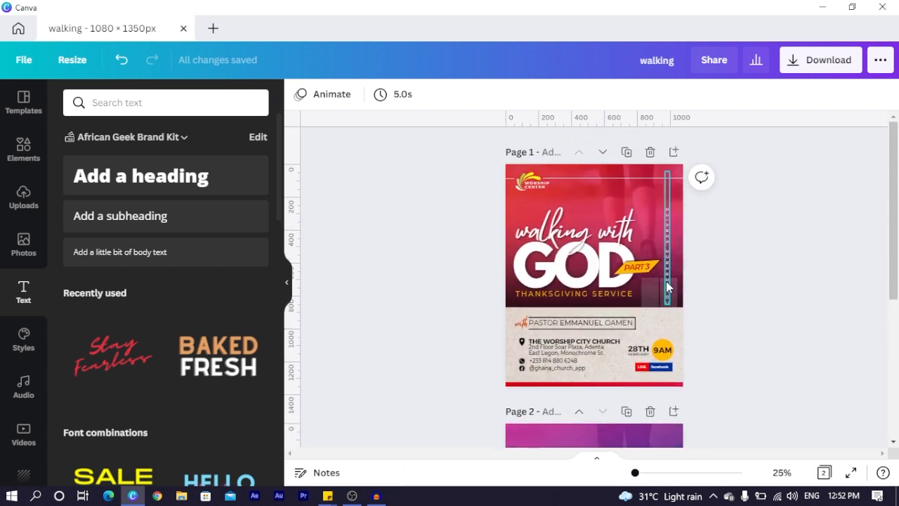
{"action": "scroll", "coordinate": [754, 275], "scroll_direction": "down", "scroll_amount": 3}
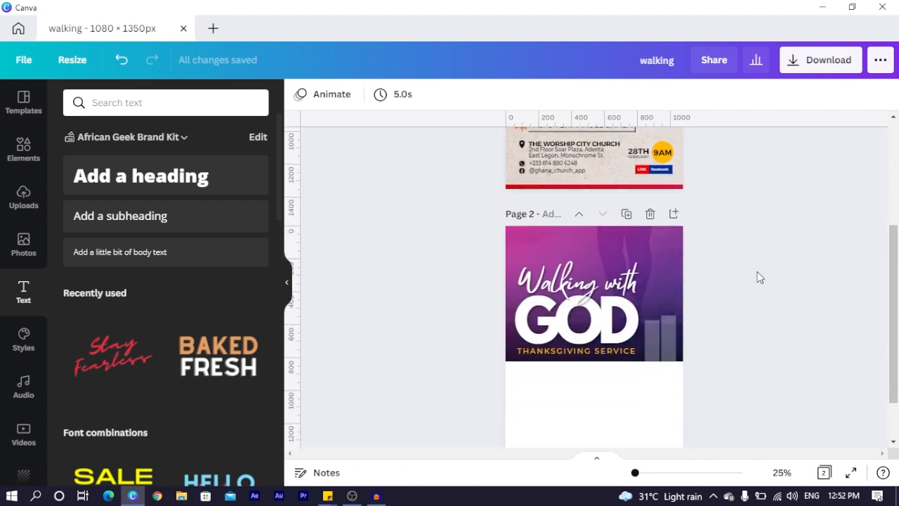
{"action": "scroll", "coordinate": [756, 272], "scroll_direction": "down", "scroll_amount": 1}
Clear the old gradient search in Elements and browse the full Lines & Shapes collection
{"action": "left_click", "coordinate": [14, 150]}
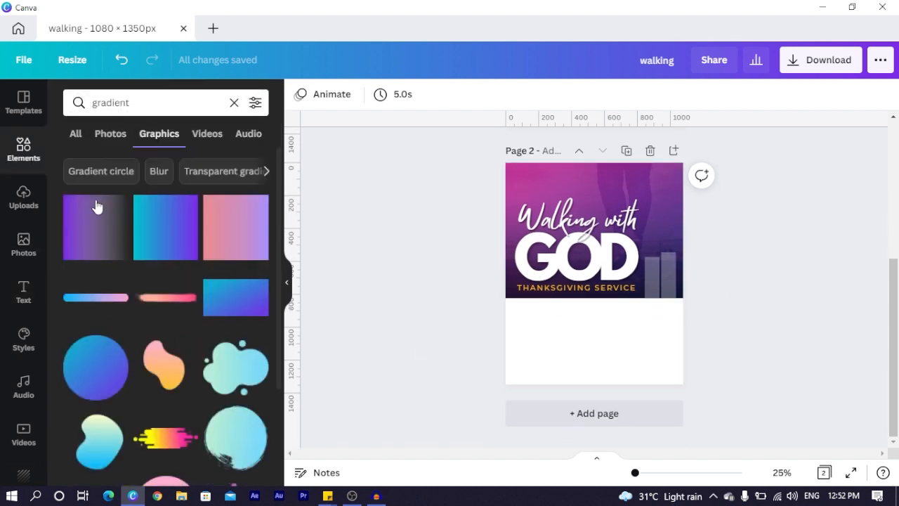
{"action": "left_click", "coordinate": [235, 103]}
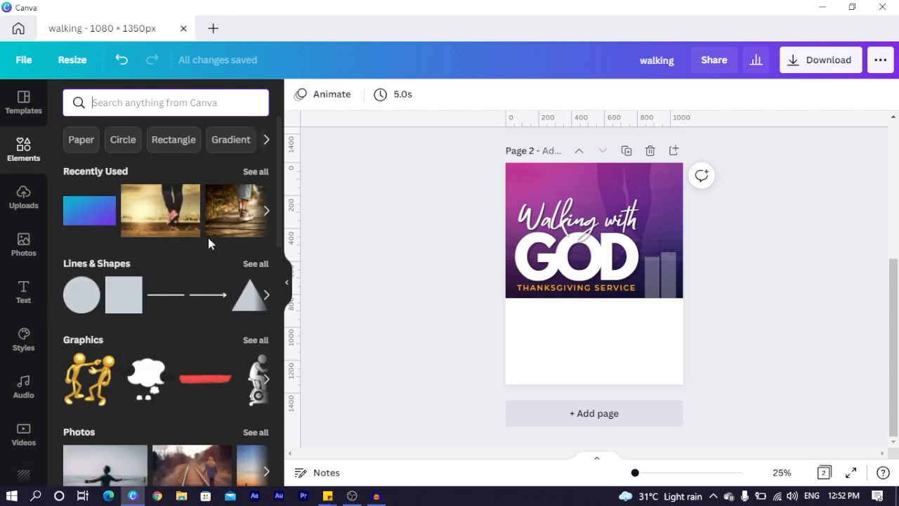
{"action": "left_click", "coordinate": [255, 264]}
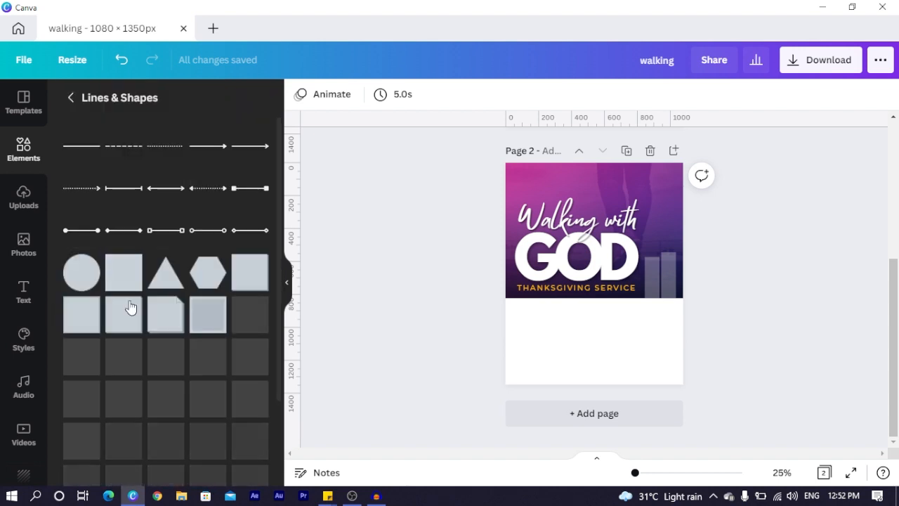
{"action": "scroll", "coordinate": [94, 309], "scroll_direction": "down", "scroll_amount": 5}
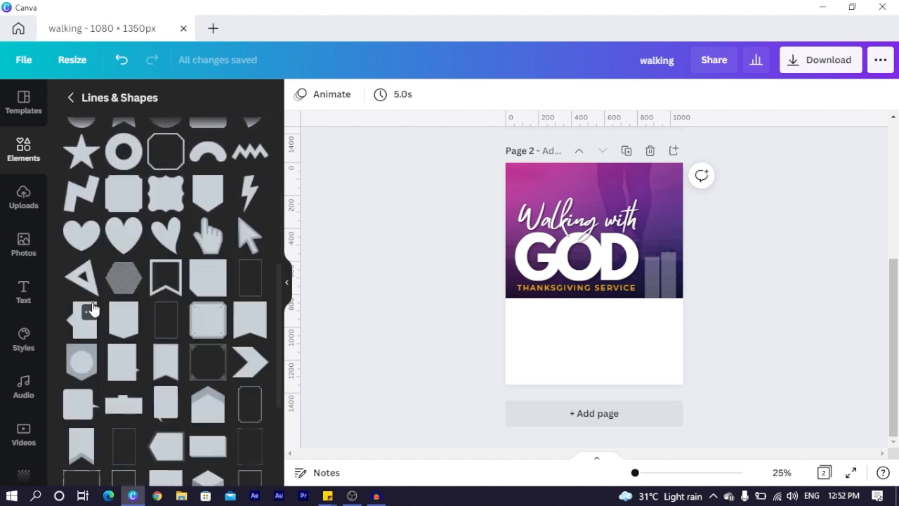
{"action": "scroll", "coordinate": [92, 310], "scroll_direction": "down", "scroll_amount": 3}
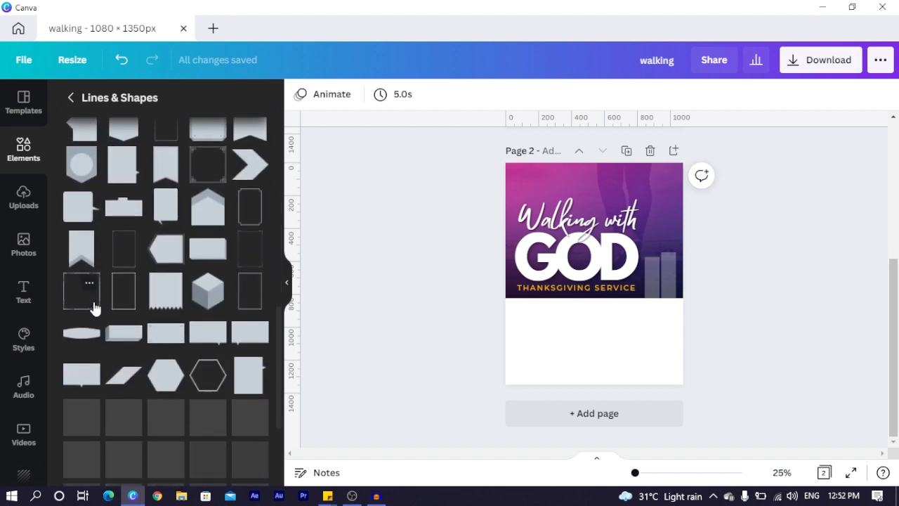
Add a small parallelogram right of GOD, colour it orange, and butt it against the D
{"action": "left_click", "coordinate": [126, 383]}
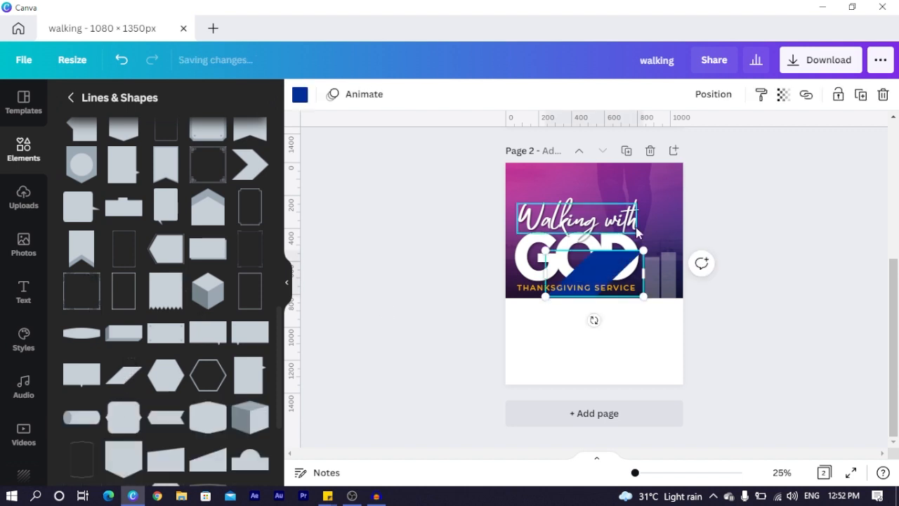
{"action": "mouse_move", "coordinate": [660, 278]}
{"action": "left_mouse_down"}
{"action": "mouse_move", "coordinate": [710, 273]}
{"action": "mouse_move", "coordinate": [676, 280]}
{"action": "mouse_move", "coordinate": [635, 318]}
{"action": "mouse_move", "coordinate": [680, 267]}
{"action": "mouse_move", "coordinate": [650, 289]}
{"action": "left_mouse_up"}
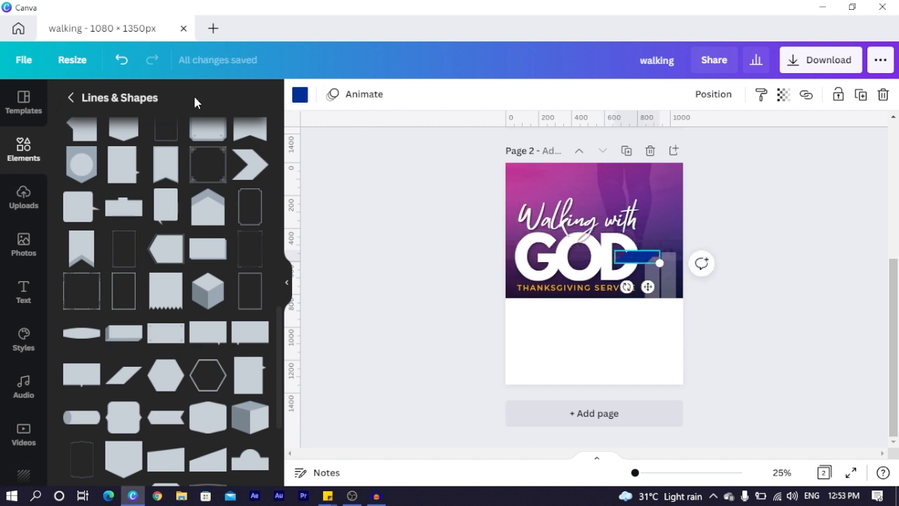
{"action": "left_click", "coordinate": [300, 97]}
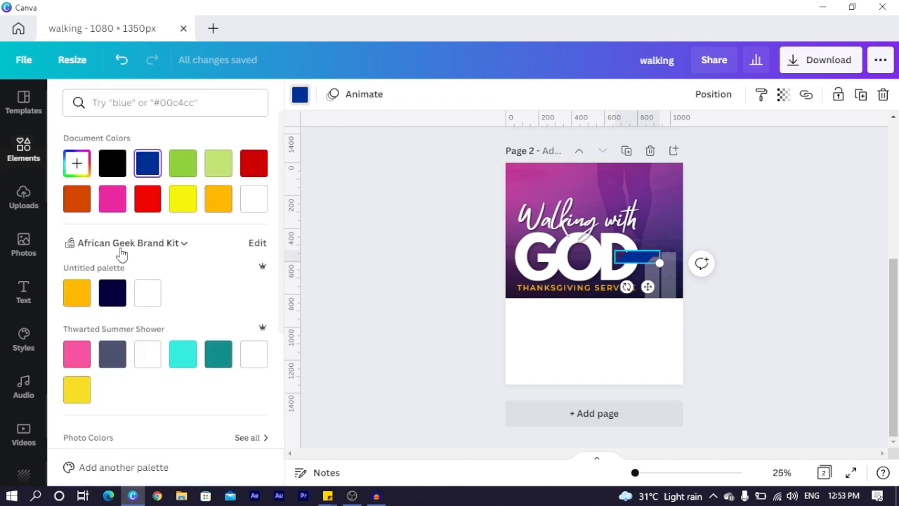
{"action": "left_click", "coordinate": [221, 205]}
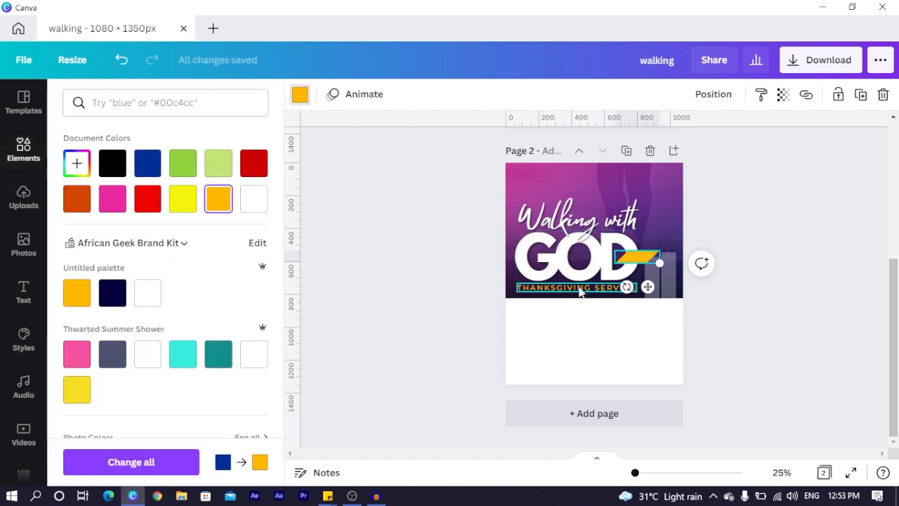
{"action": "left_click", "coordinate": [729, 325]}
{"action": "left_click", "coordinate": [637, 263]}
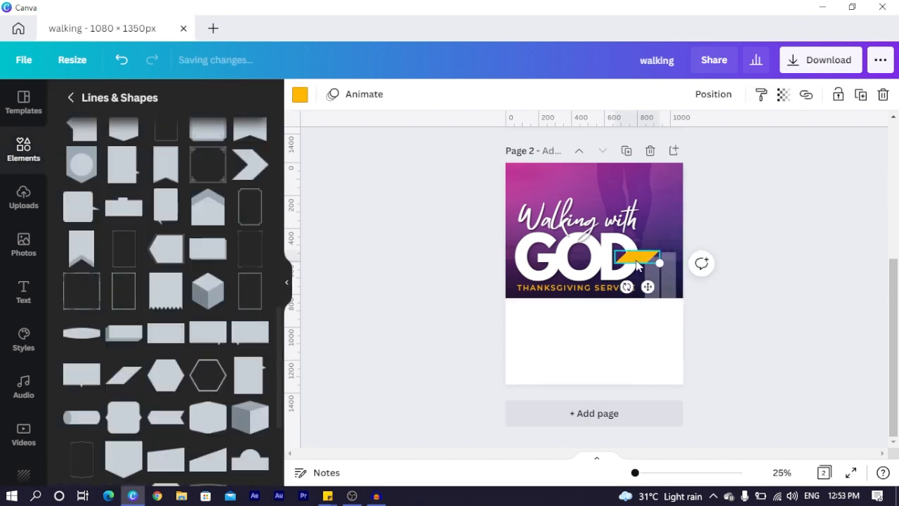
{"action": "left_click_drag", "start_coordinate": [637, 264], "coordinate": [632, 257]}
Make the parallelogram copy black, layered behind the orange one, at 57 transparency
{"action": "left_click", "coordinate": [301, 95]}
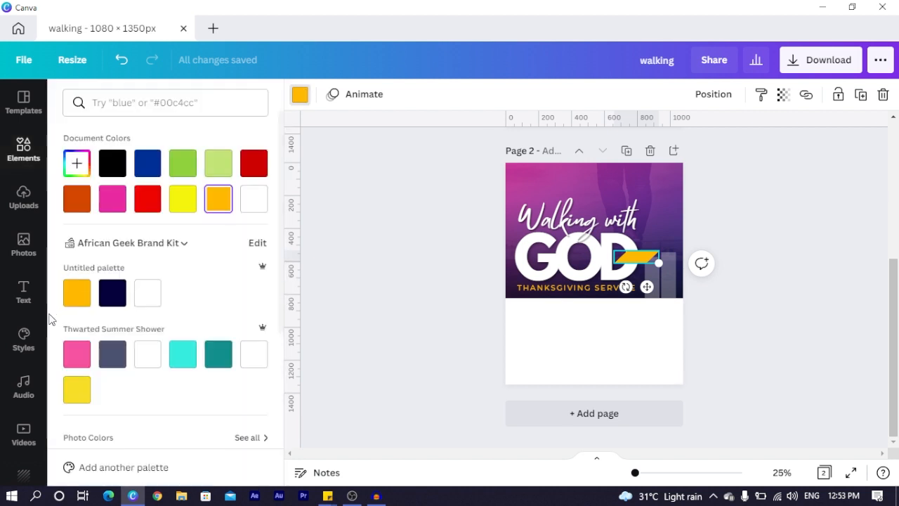
{"action": "left_click", "coordinate": [113, 163]}
{"action": "key", "text": "ctrl+z"}
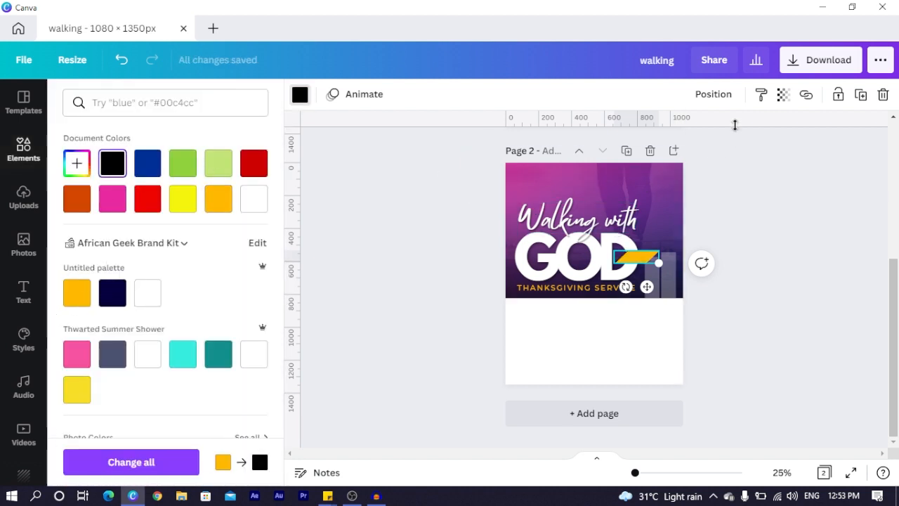
{"action": "left_click", "coordinate": [717, 95]}
{"action": "left_click", "coordinate": [783, 281]}
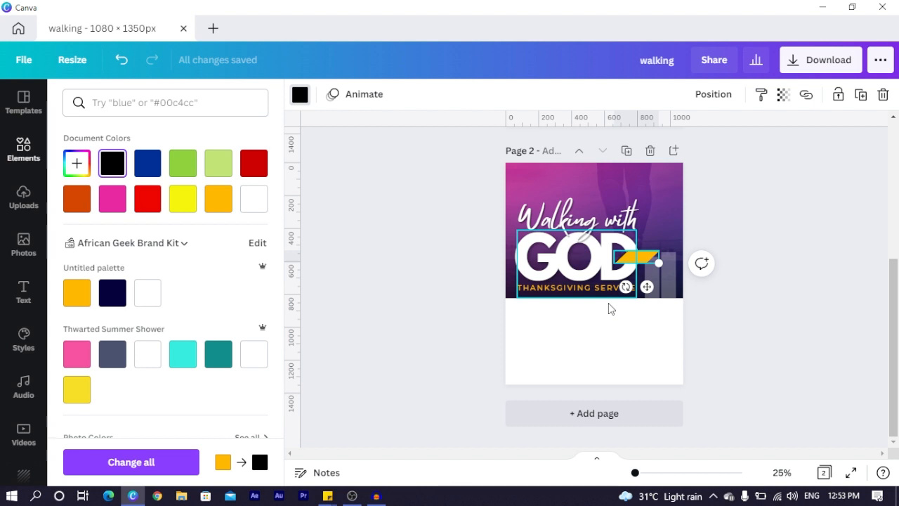
{"action": "left_click", "coordinate": [782, 96]}
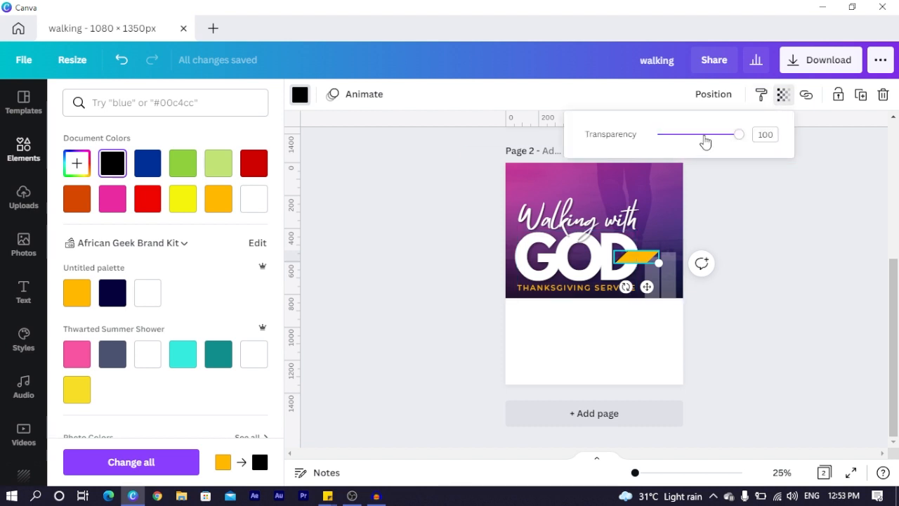
{"action": "left_click_drag", "start_coordinate": [737, 135], "coordinate": [704, 137]}
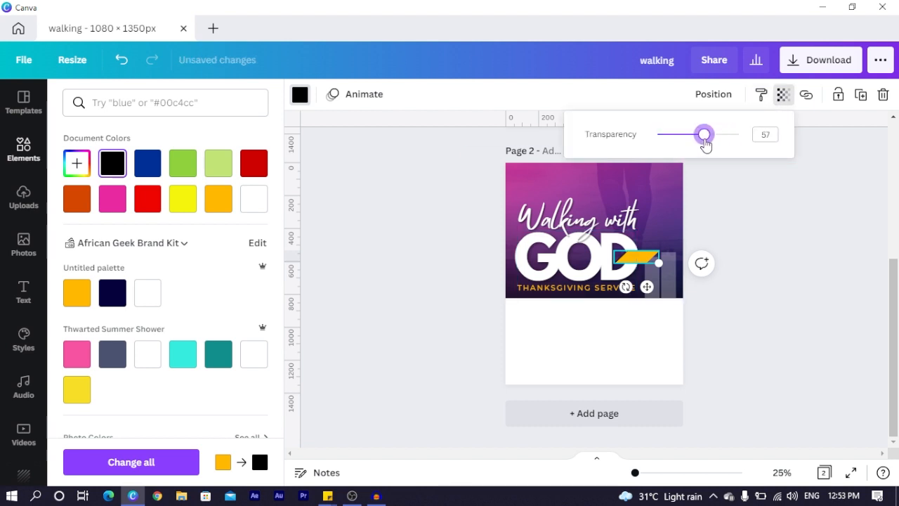
{"action": "left_click", "coordinate": [731, 243]}
{"action": "scroll", "coordinate": [729, 239], "scroll_direction": "up", "scroll_amount": 5}
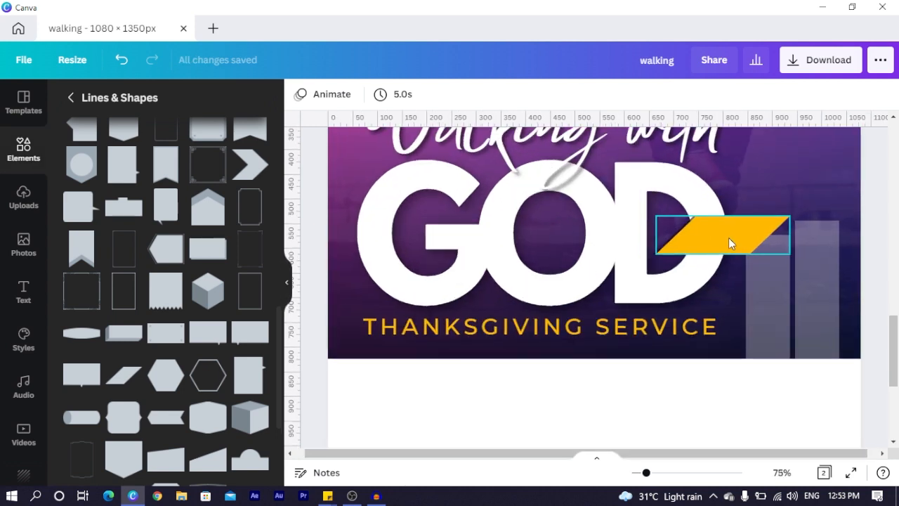
Nudge the black shadow shape slightly left to offset it from the orange parallelogram
{"action": "left_click", "coordinate": [728, 243]}
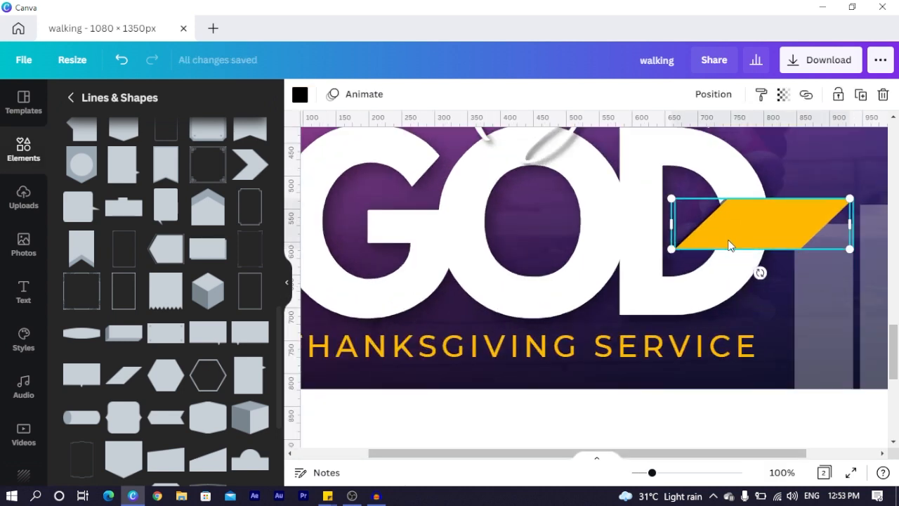
{"action": "key", "text": "Left"}
{"action": "key", "text": "Left"}
{"action": "key", "text": "Left"}
{"action": "key", "text": "Left"}
{"action": "key", "text": "Left"}
{"action": "key", "text": "Left"}
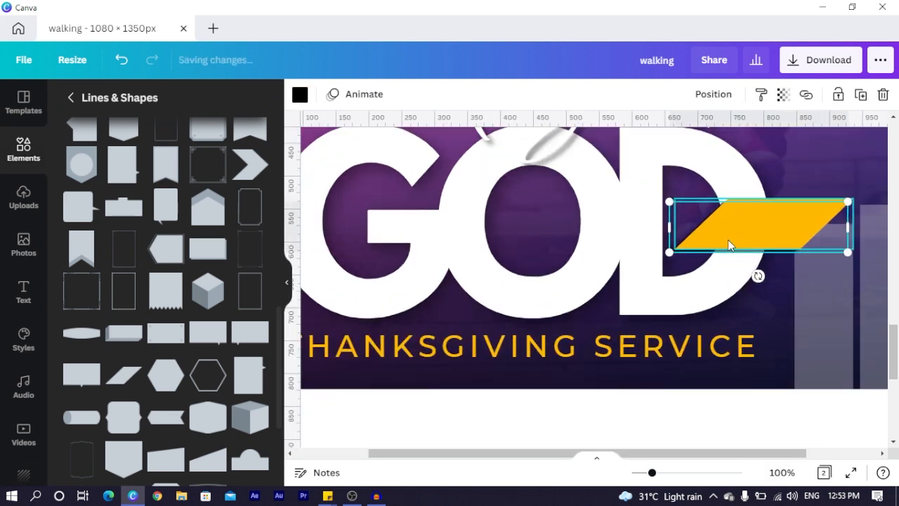
{"action": "left_click", "coordinate": [681, 304]}
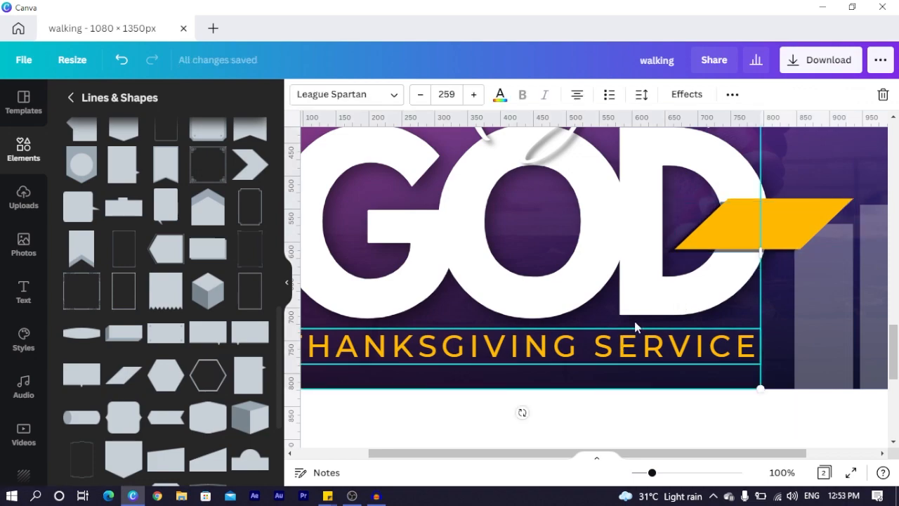
{"action": "scroll", "coordinate": [626, 342], "scroll_direction": "up", "scroll_amount": 3}
{"action": "scroll", "coordinate": [648, 291], "scroll_direction": "down", "scroll_amount": 8}
{"action": "scroll", "coordinate": [648, 296], "scroll_direction": "up", "scroll_amount": 8}
{"action": "left_click", "coordinate": [762, 322]}
{"action": "scroll", "coordinate": [772, 336], "scroll_direction": "down", "scroll_amount": 5}
{"action": "scroll", "coordinate": [772, 336], "scroll_direction": "up", "scroll_amount": 5}
{"action": "scroll", "coordinate": [755, 327], "scroll_direction": "down", "scroll_amount": 3}
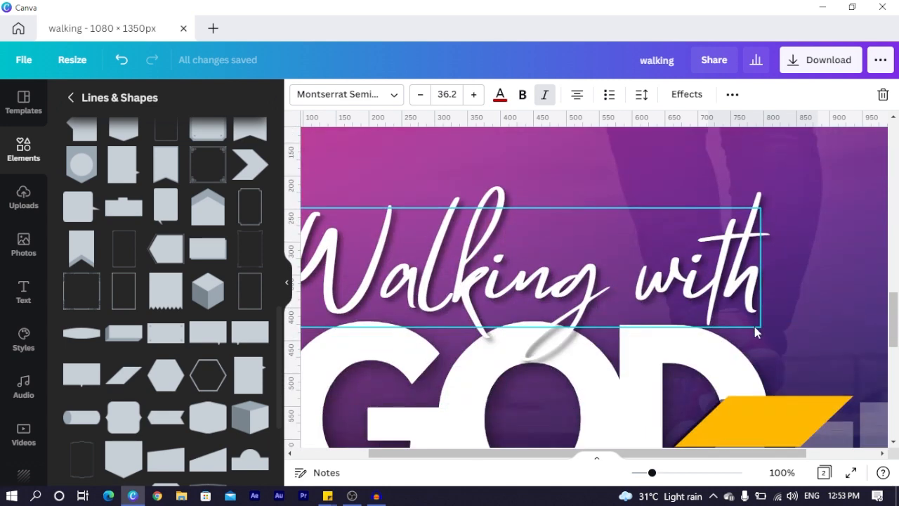
Duplicate the PART 3 text, straighten it to 0°, and set it on the orange parallelogram
{"action": "left_click", "coordinate": [735, 321]}
{"action": "type", "text": "PART 3"}
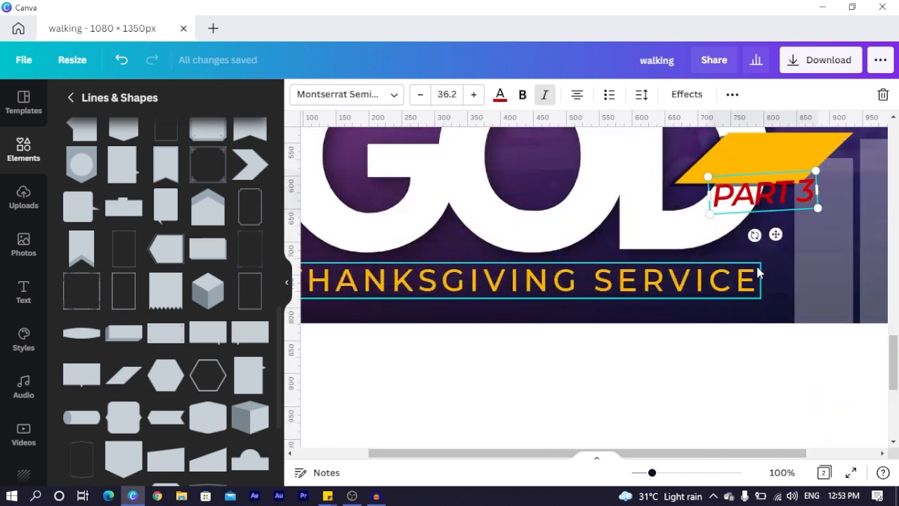
{"action": "scroll", "coordinate": [759, 274], "scroll_direction": "up", "scroll_amount": 1}
{"action": "left_click_drag", "start_coordinate": [755, 301], "coordinate": [773, 266]}
{"action": "key", "text": "ctrl+minus"}
{"action": "key", "text": "ctrl+minus"}
{"action": "key", "text": "ctrl+minus"}
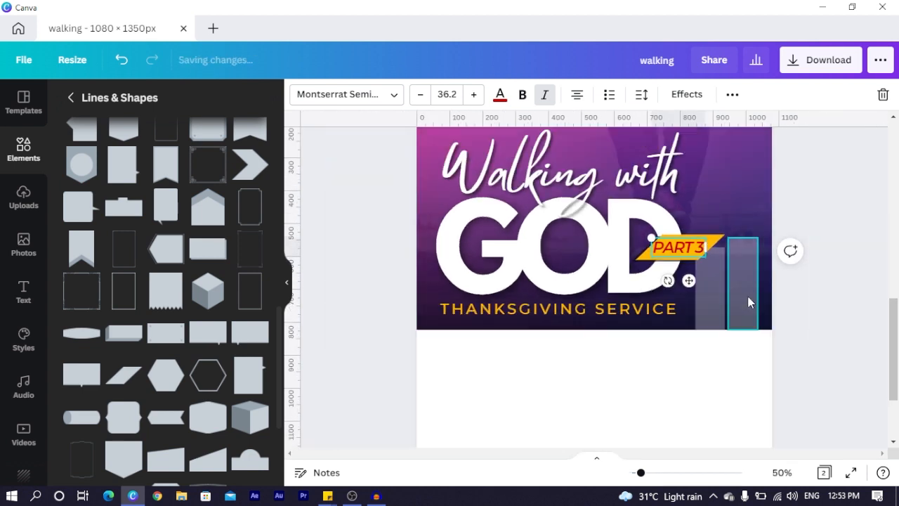
{"action": "left_click", "coordinate": [744, 250]}
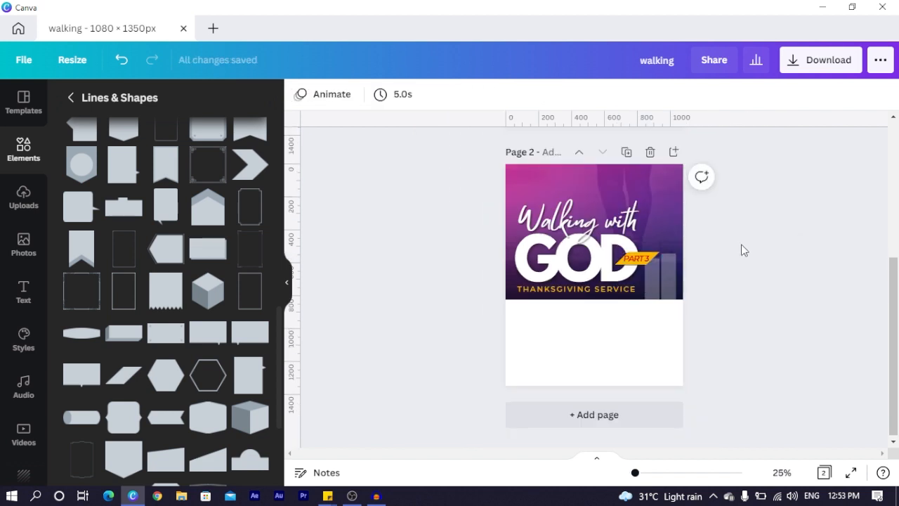
{"action": "left_click", "coordinate": [636, 259]}
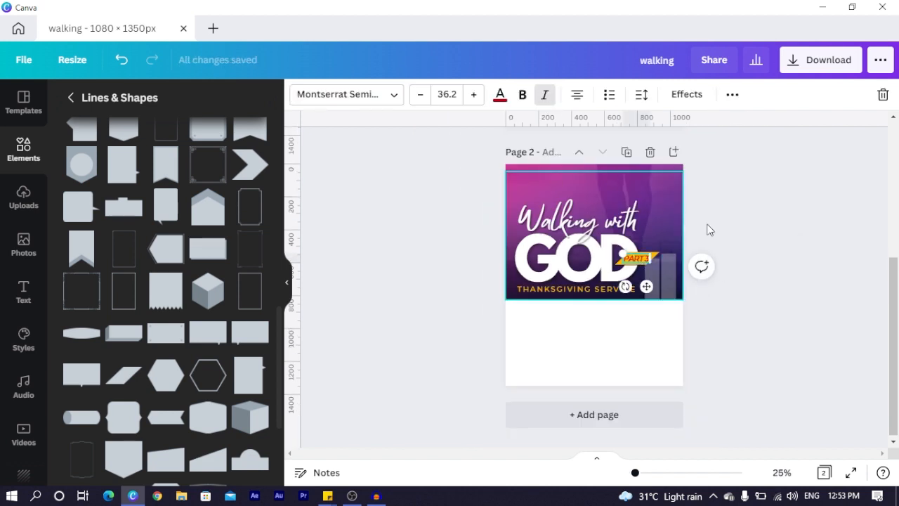
{"action": "left_click", "coordinate": [798, 219]}
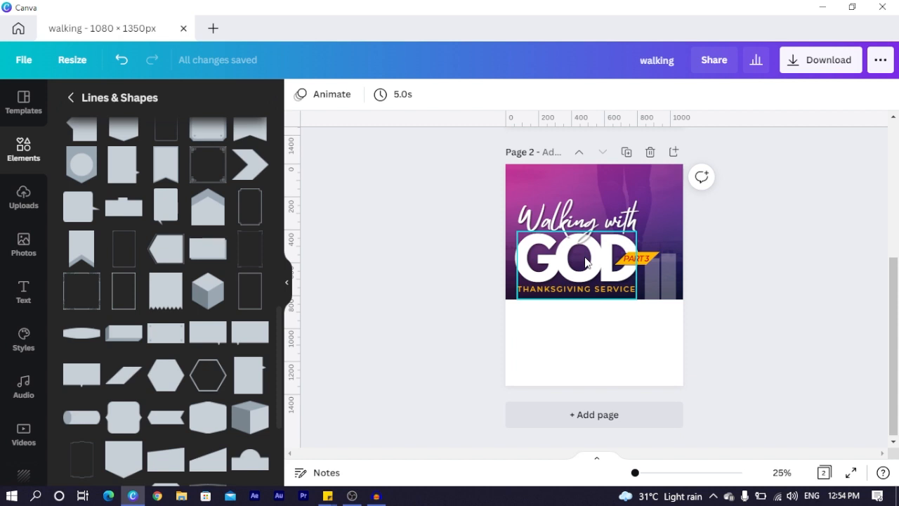
{"action": "left_click", "coordinate": [636, 260]}
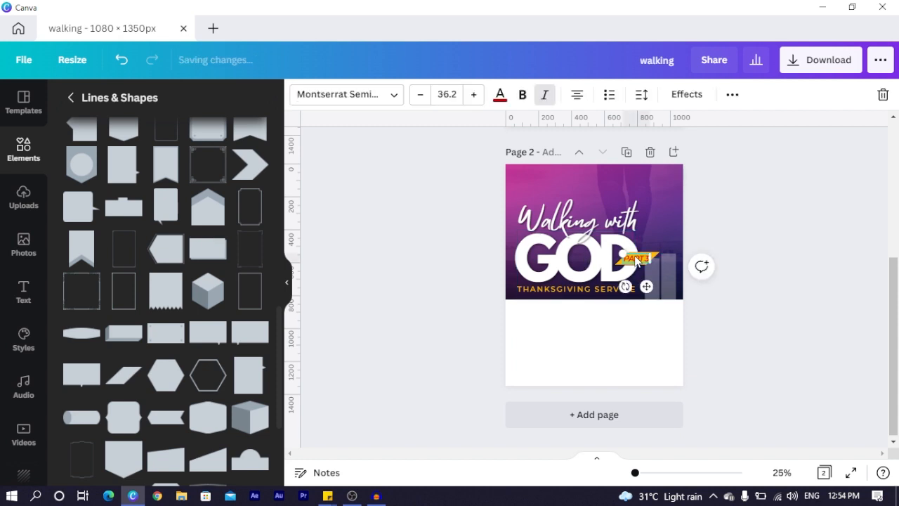
Try white for the PART 3 label, then undo to keep its dark lettering
{"action": "left_click", "coordinate": [500, 94]}
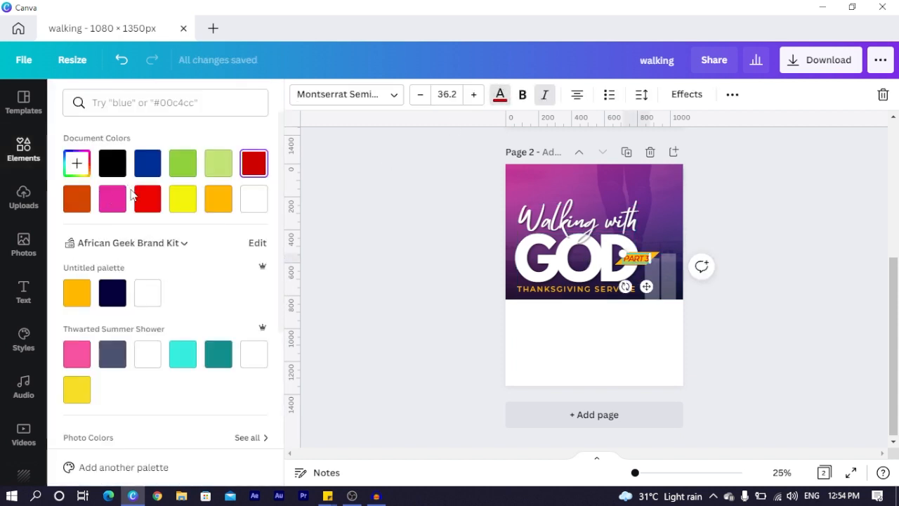
{"action": "left_click", "coordinate": [254, 199]}
{"action": "left_click", "coordinate": [436, 258]}
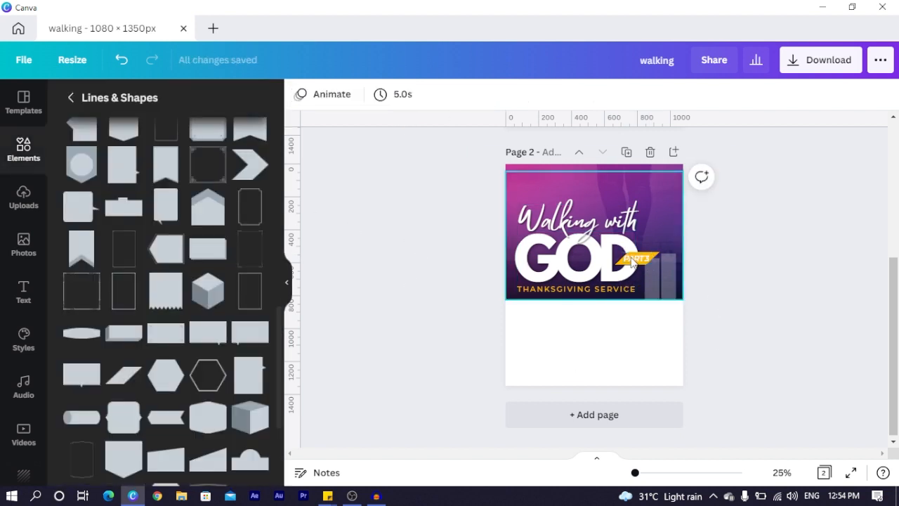
{"action": "key", "text": "ctrl+z"}
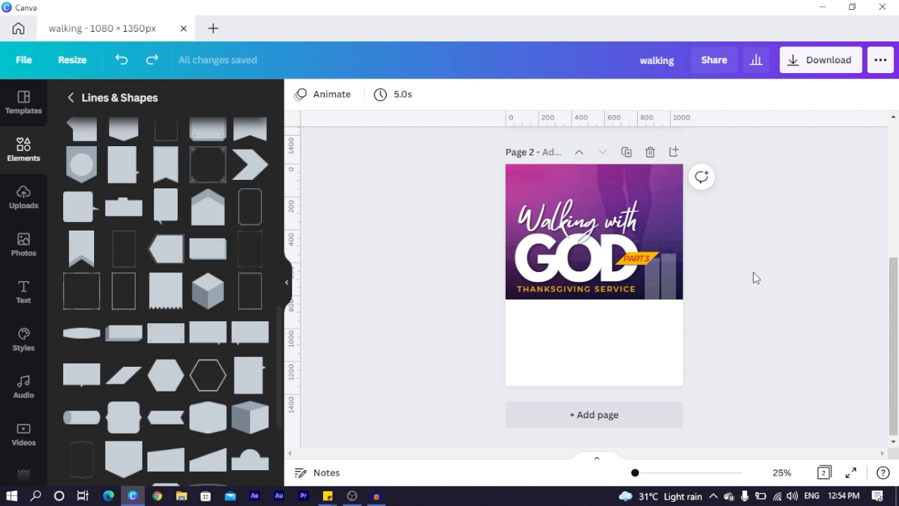
{"action": "left_click", "coordinate": [548, 359]}
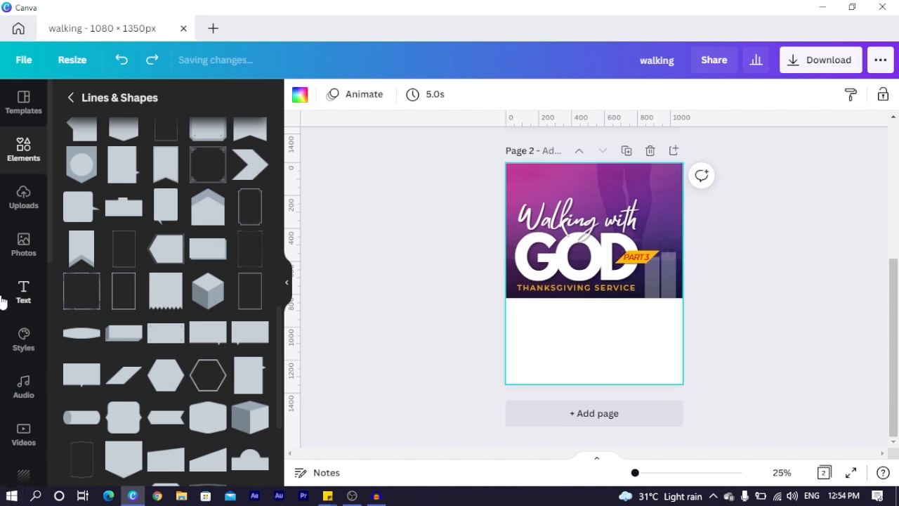
Search Photos for 'GROUND TEXTURE' and add the gray ground texture image
{"action": "left_click", "coordinate": [24, 244]}
{"action": "left_click", "coordinate": [166, 98]}
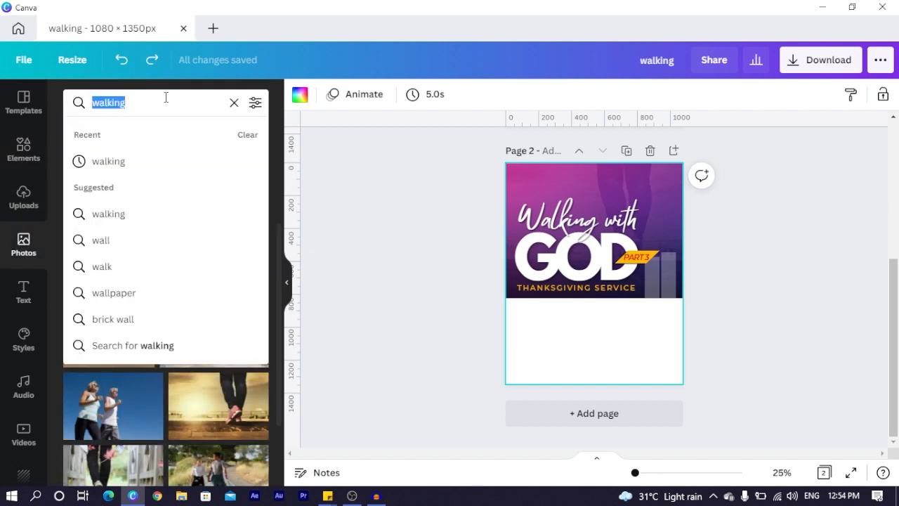
{"action": "type", "text": "GROUND"}
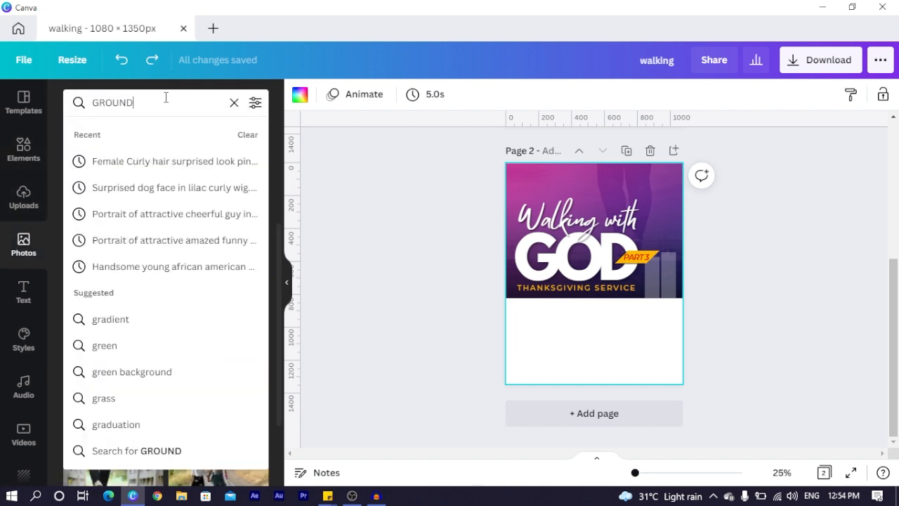
{"action": "key", "text": "Return"}
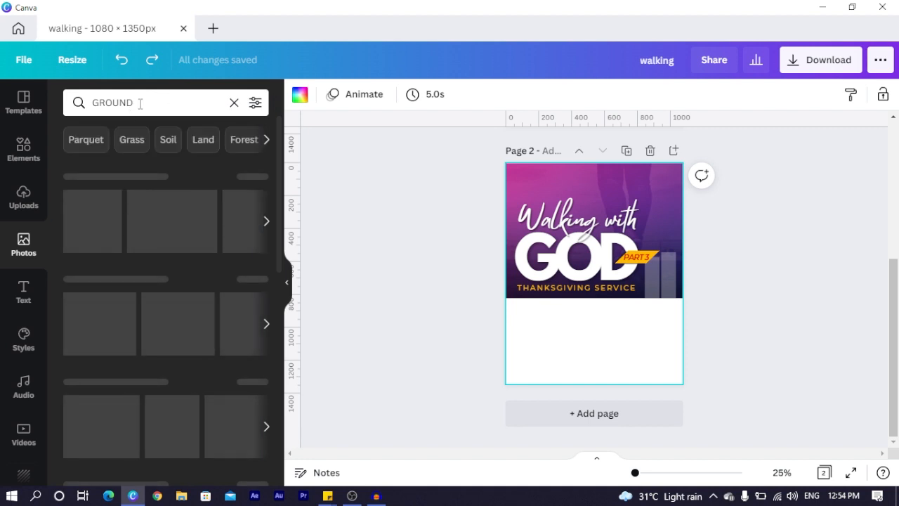
{"action": "left_click", "coordinate": [160, 102]}
{"action": "type", "text": "TEXTURE"}
{"action": "key", "text": "Return"}
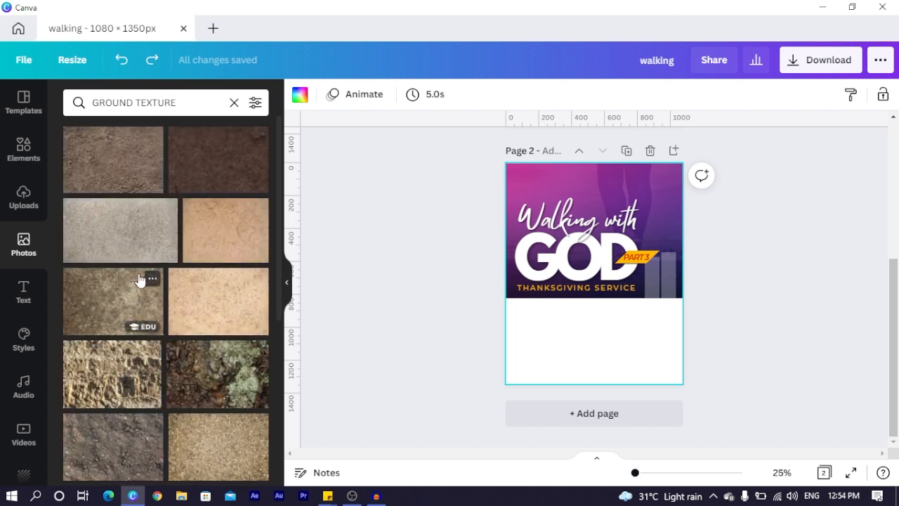
{"action": "left_click", "coordinate": [68, 328]}
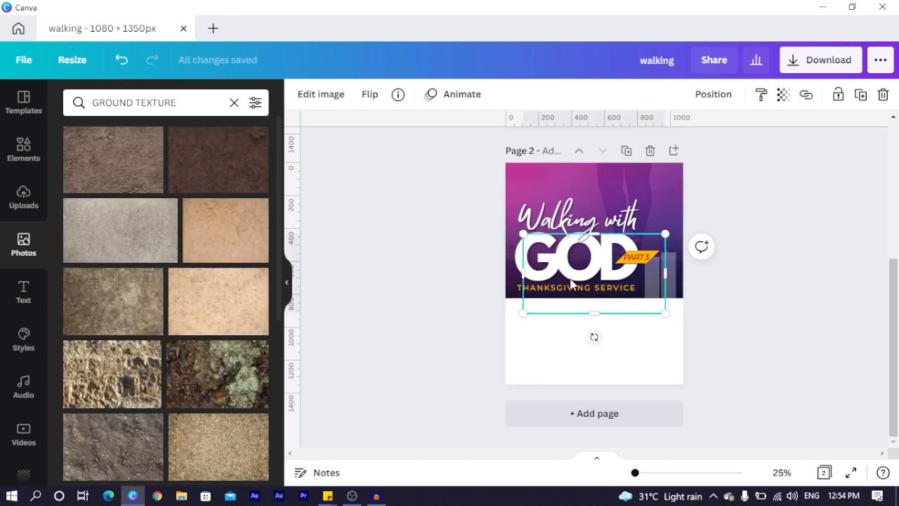
Set the texture image as page 2's background and fade it to transparency 23
{"action": "left_click_drag", "start_coordinate": [650, 296], "coordinate": [574, 362]}
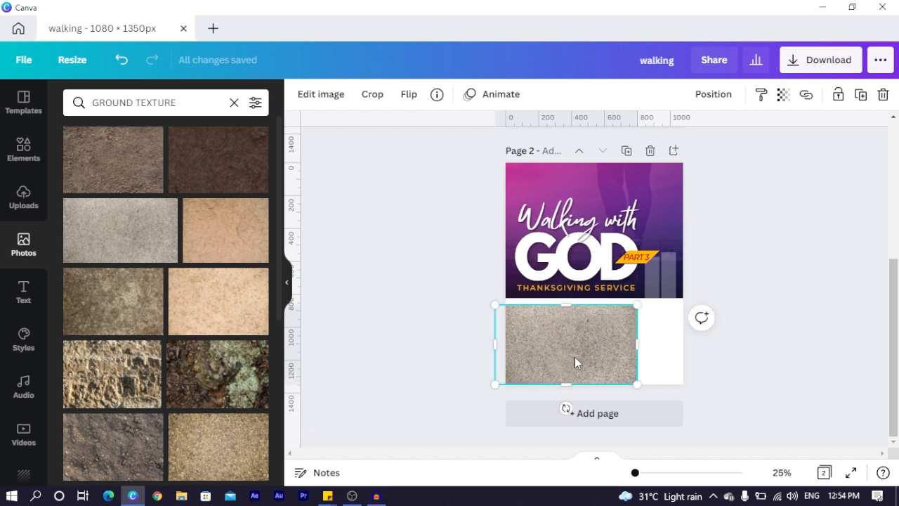
{"action": "right_click", "coordinate": [575, 361]}
{"action": "left_click", "coordinate": [637, 421]}
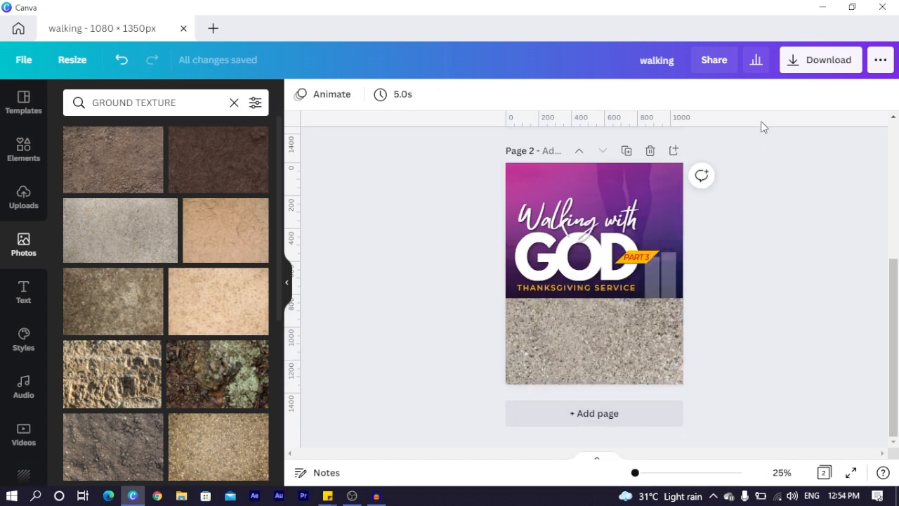
{"action": "left_click", "coordinate": [591, 348]}
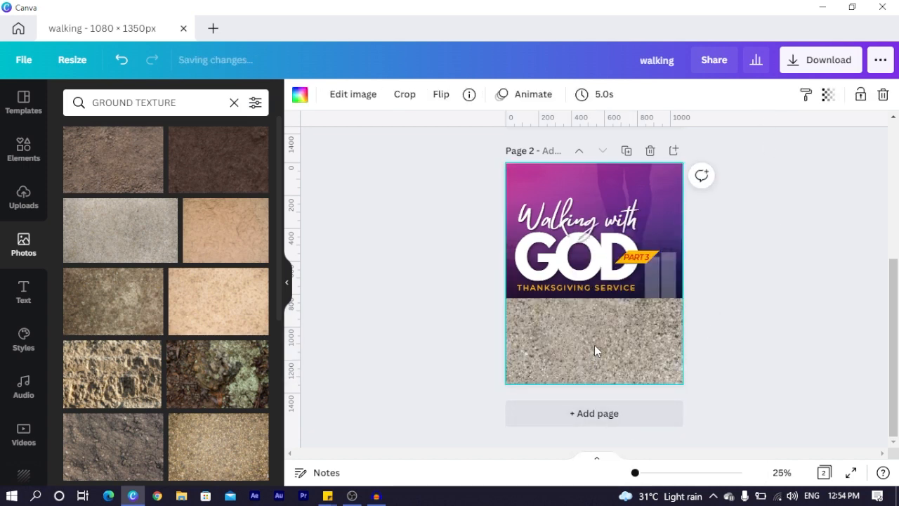
{"action": "left_click", "coordinate": [829, 96]}
{"action": "left_click_drag", "start_coordinate": [783, 142], "coordinate": [723, 152]}
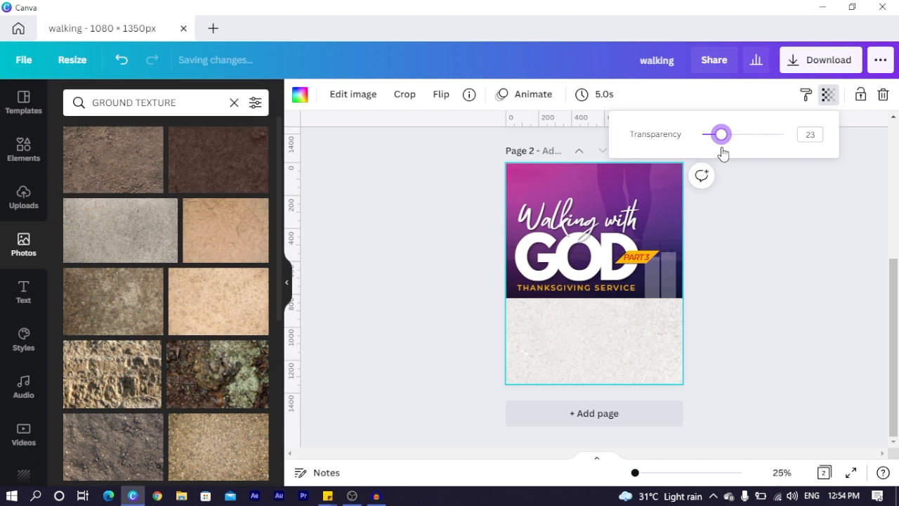
{"action": "left_click", "coordinate": [436, 276]}
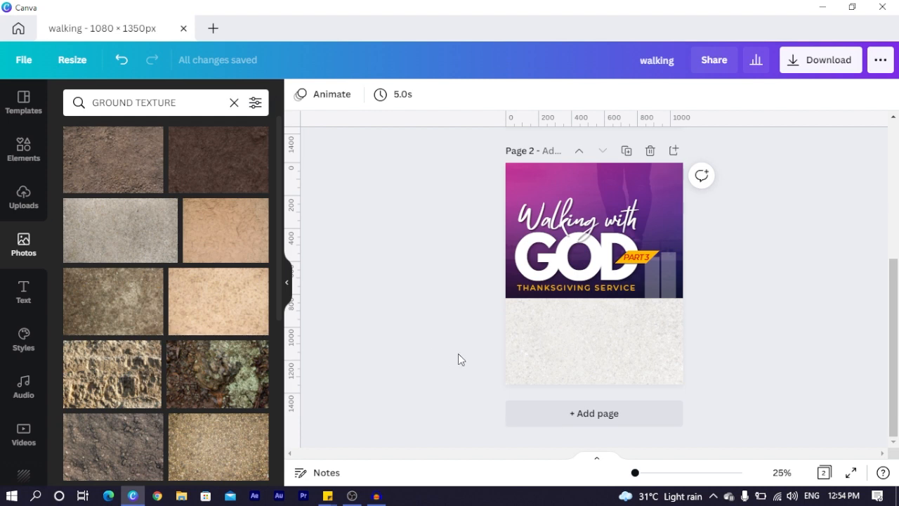
{"action": "scroll", "coordinate": [458, 354], "scroll_direction": "up", "scroll_amount": 4}
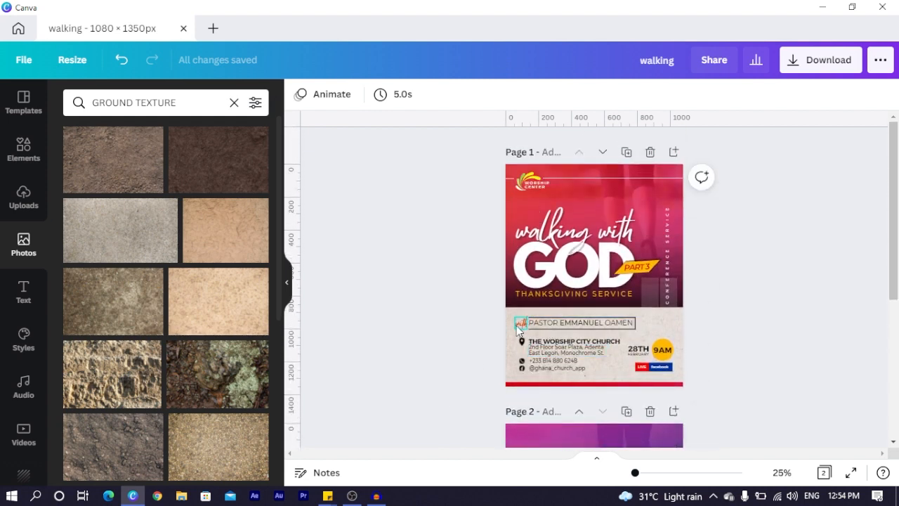
Copy the 'Walking with' script text into the lower panel, shrink it and colour it dark orange
{"action": "scroll", "coordinate": [534, 295], "scroll_direction": "down", "scroll_amount": 3}
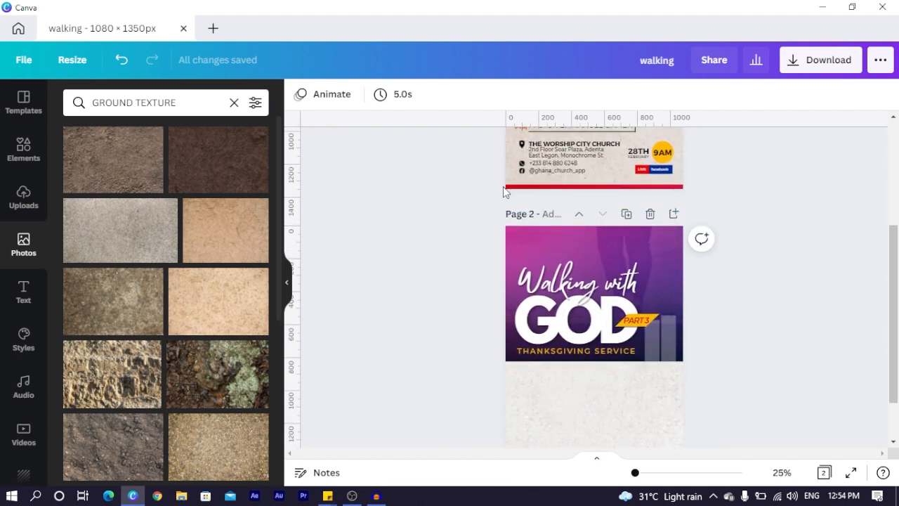
{"action": "left_click", "coordinate": [550, 288]}
{"action": "left_click_drag", "start_coordinate": [550, 288], "coordinate": [555, 399]}
{"action": "left_click_drag", "start_coordinate": [646, 380], "coordinate": [558, 405]}
{"action": "double_click", "coordinate": [557, 404]}
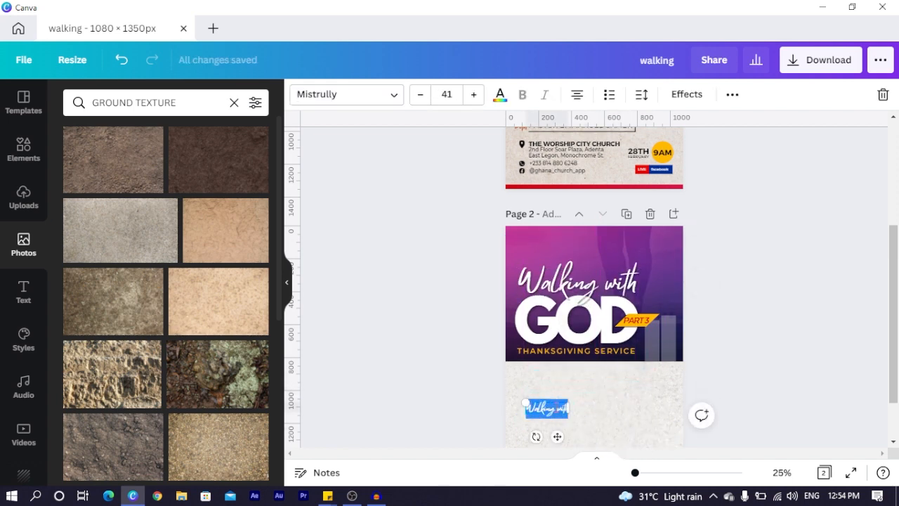
{"action": "key", "text": "BackSpace"}
{"action": "type", "text": "Min"}
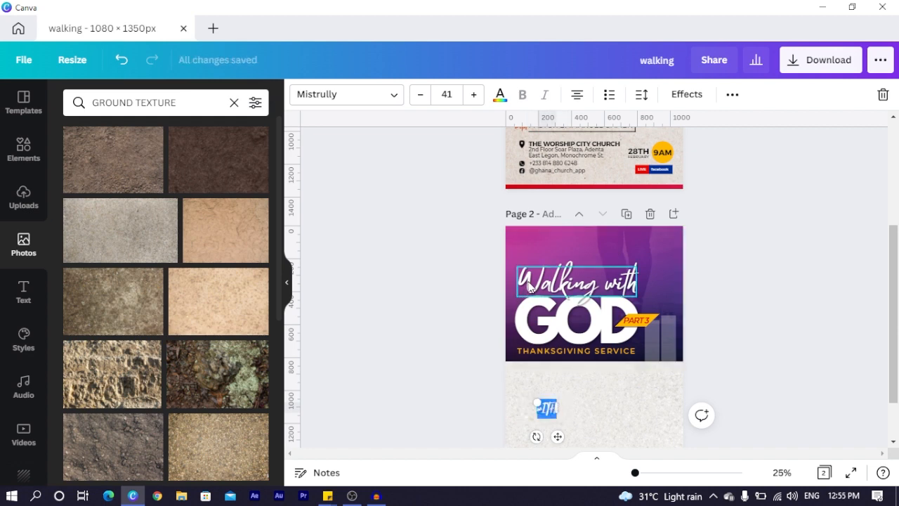
{"action": "left_click", "coordinate": [501, 97]}
{"action": "left_click", "coordinate": [77, 199]}
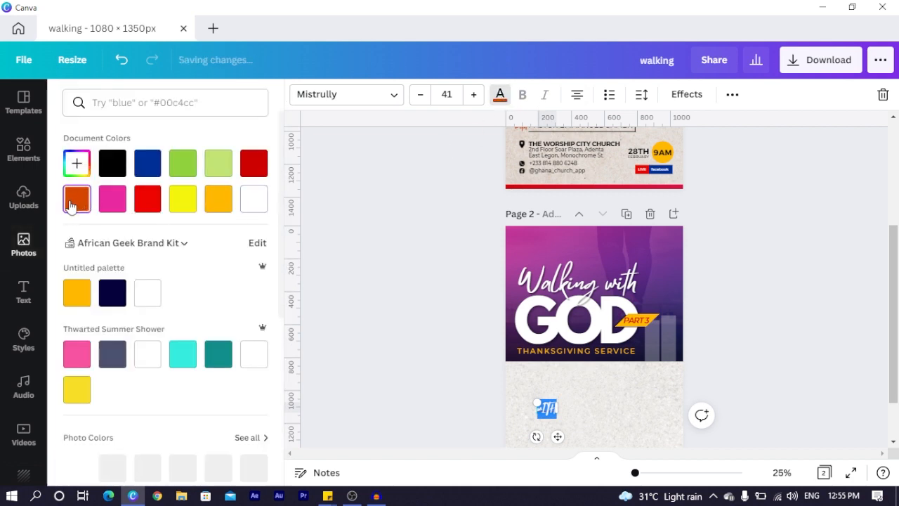
Retype the orange script copy as 'with', remove its Shadow effect and nudge it up-left
{"action": "double_click", "coordinate": [615, 385]}
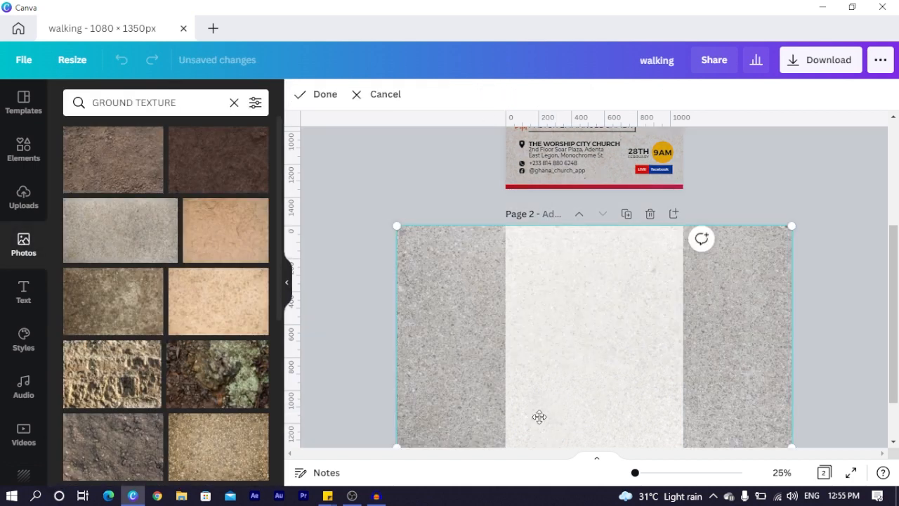
{"action": "left_click", "coordinate": [322, 354]}
{"action": "left_click", "coordinate": [546, 407]}
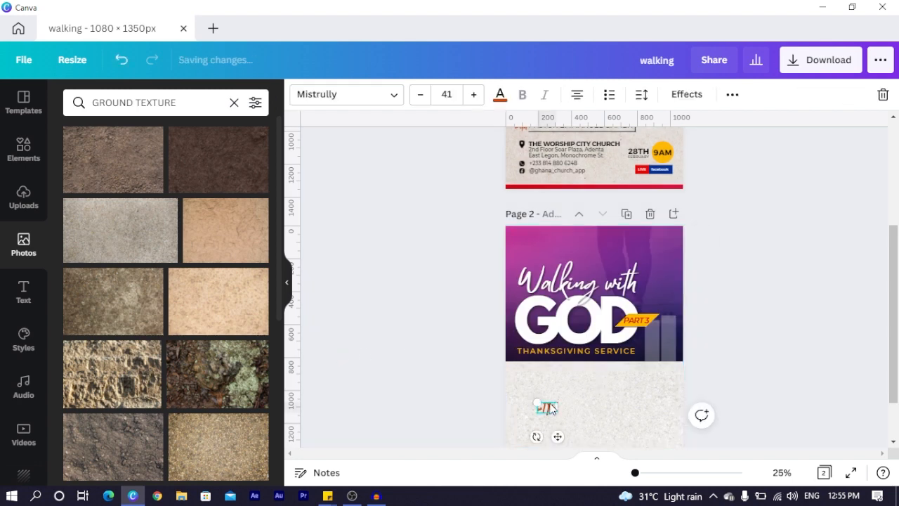
{"action": "type", "text": "with"}
{"action": "left_click", "coordinate": [513, 421]}
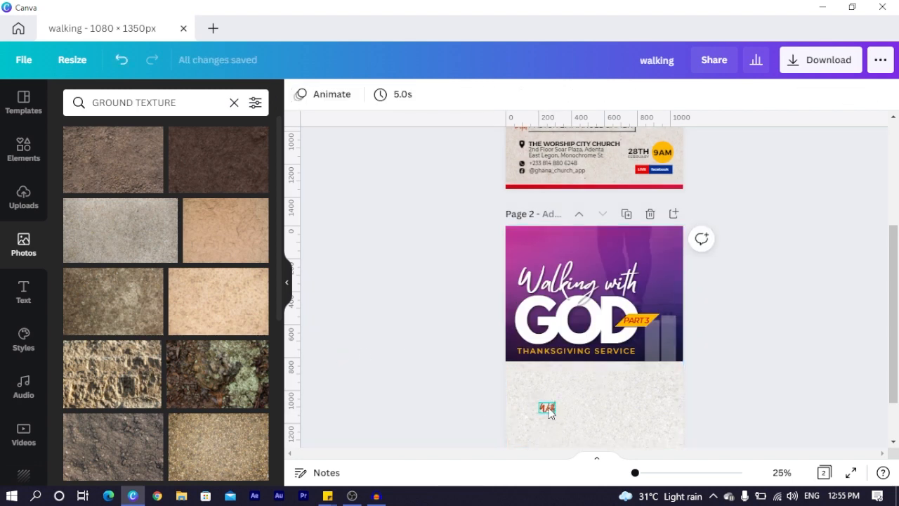
{"action": "left_click", "coordinate": [546, 407]}
{"action": "left_click", "coordinate": [699, 94]}
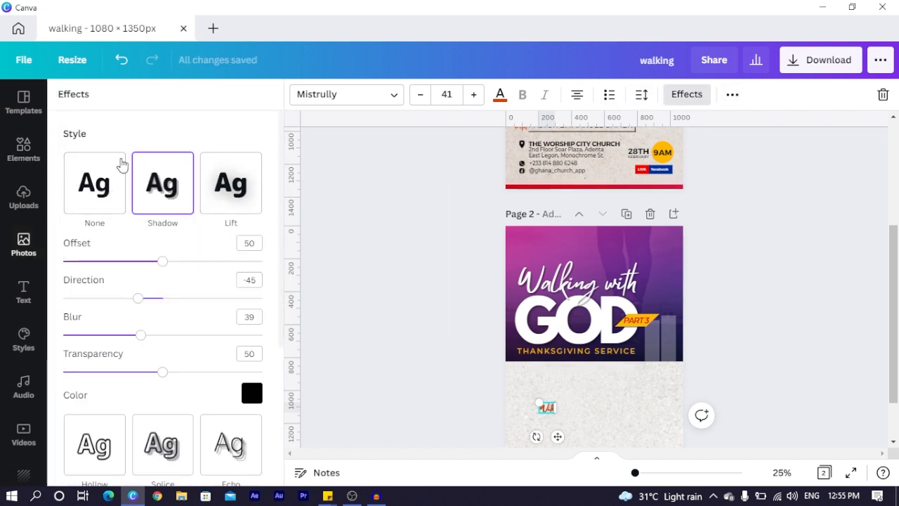
{"action": "left_click", "coordinate": [99, 184]}
{"action": "left_click_drag", "start_coordinate": [560, 436], "coordinate": [545, 402]}
Paste the pastor name line from page 1 onto page 2 and place 'With' beside it
{"action": "scroll", "coordinate": [589, 358], "scroll_direction": "up", "scroll_amount": 1}
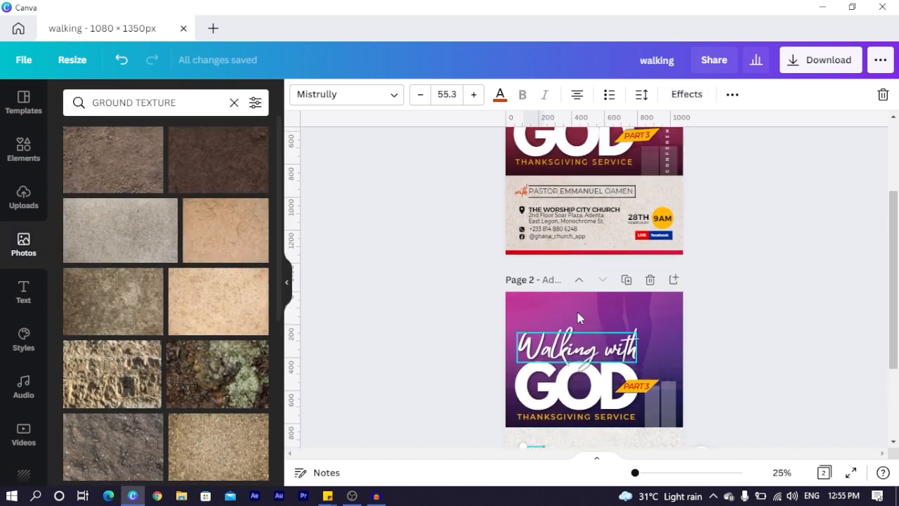
{"action": "left_click", "coordinate": [565, 192]}
{"action": "left_click", "coordinate": [566, 191]}
{"action": "scroll", "coordinate": [550, 345], "scroll_direction": "down", "scroll_amount": 2}
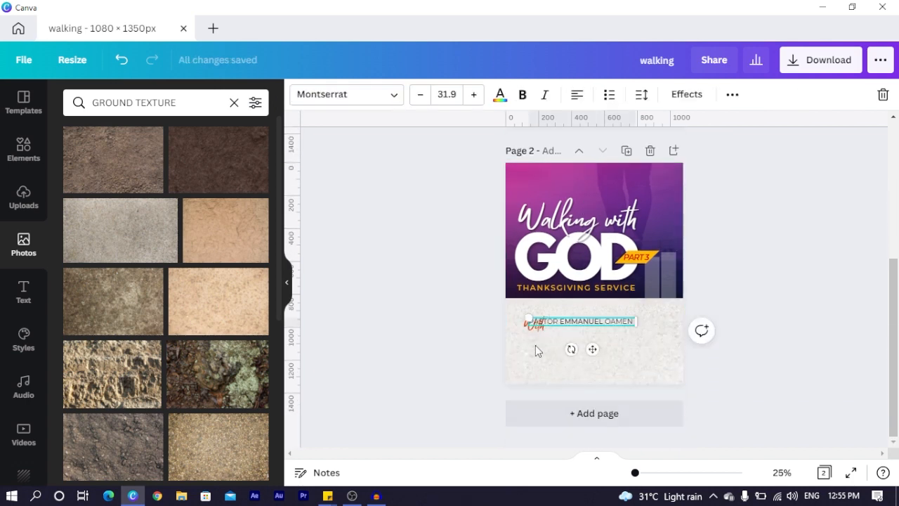
{"action": "left_click", "coordinate": [535, 350]}
{"action": "left_click", "coordinate": [538, 327]}
{"action": "left_click_drag", "start_coordinate": [538, 327], "coordinate": [588, 324]}
Move the line lower in the panel, beneath the pastor's name
{"action": "left_click", "coordinate": [530, 362]}
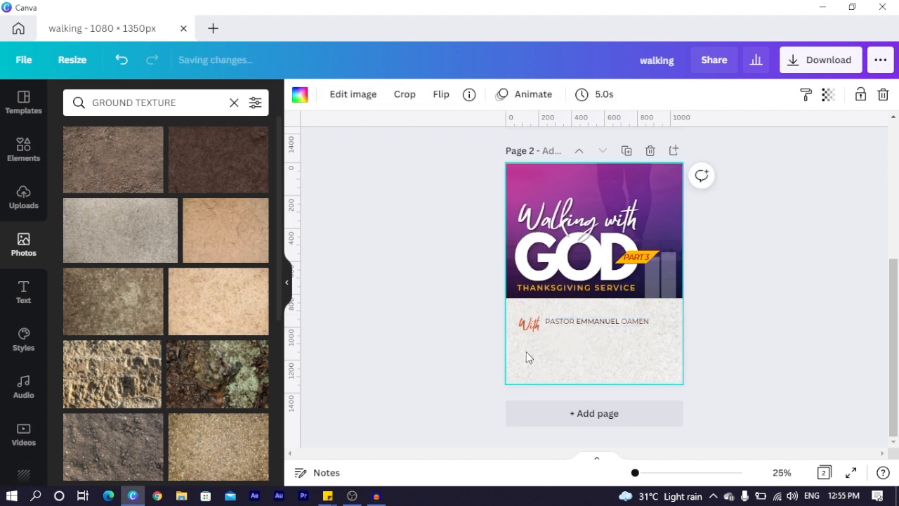
{"action": "left_click", "coordinate": [527, 327]}
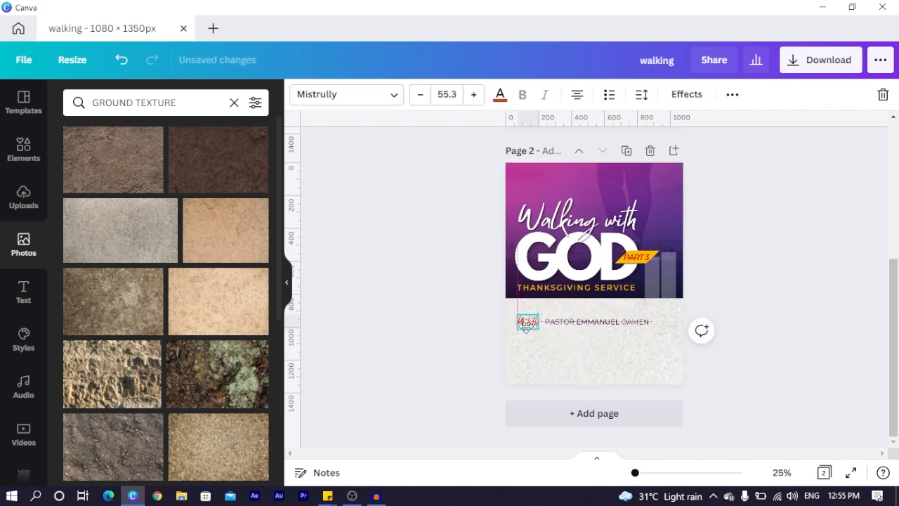
{"action": "left_click", "coordinate": [574, 344]}
{"action": "scroll", "coordinate": [615, 273], "scroll_direction": "up", "scroll_amount": 2}
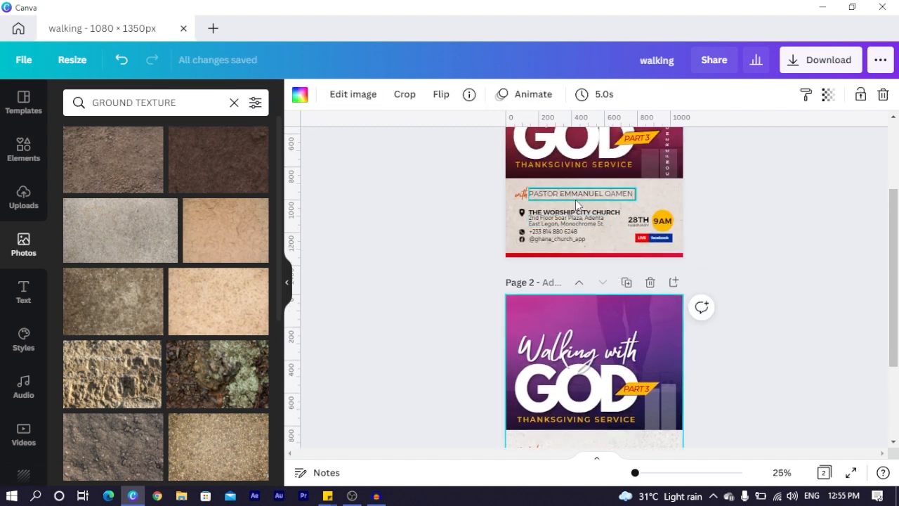
{"action": "scroll", "coordinate": [583, 235], "scroll_direction": "down", "scroll_amount": 2}
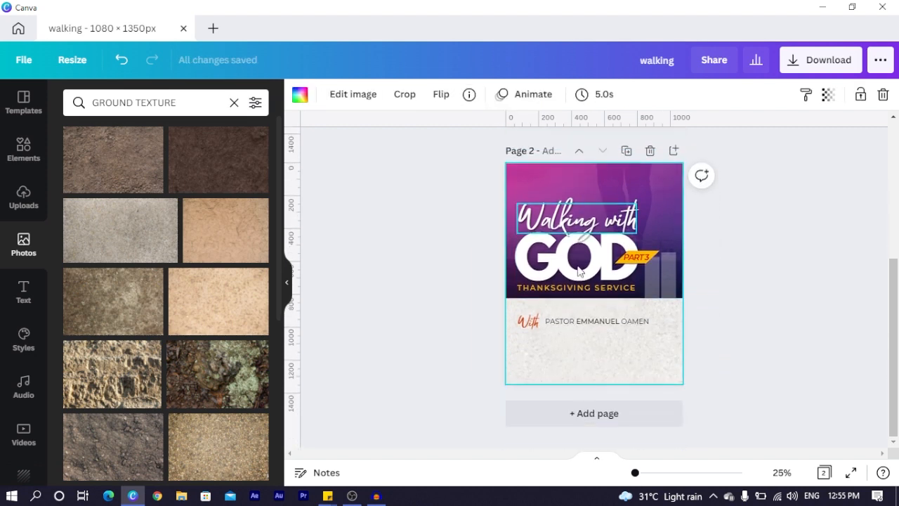
{"action": "left_click", "coordinate": [551, 362]}
{"action": "left_click_drag", "start_coordinate": [604, 297], "coordinate": [576, 375]}
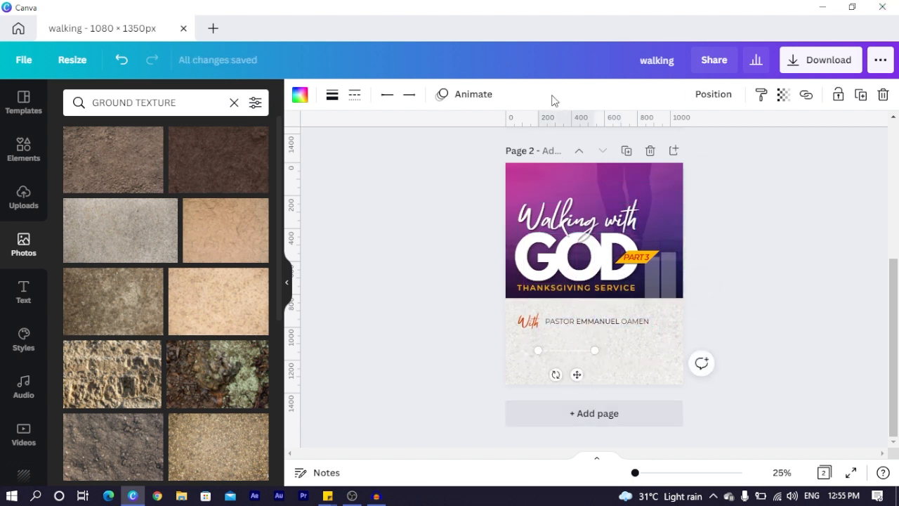
Make the line black and size and position the lines around the pastor's name
{"action": "left_click", "coordinate": [300, 97]}
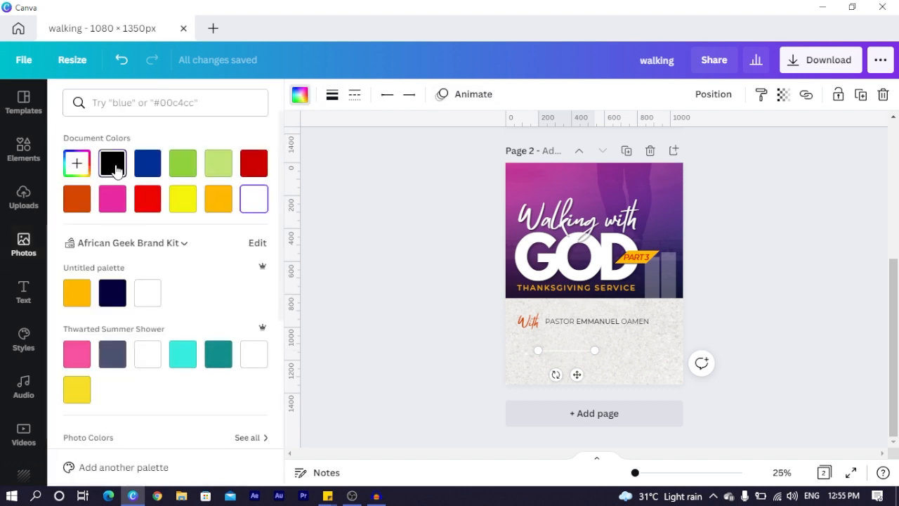
{"action": "left_click", "coordinate": [112, 163]}
{"action": "left_click_drag", "start_coordinate": [596, 350], "coordinate": [653, 349]}
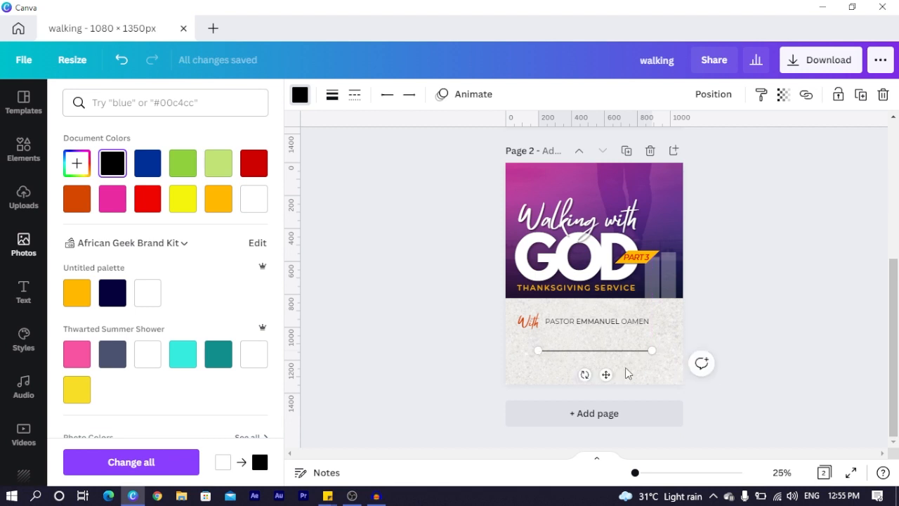
{"action": "left_click_drag", "start_coordinate": [602, 375], "coordinate": [610, 335]}
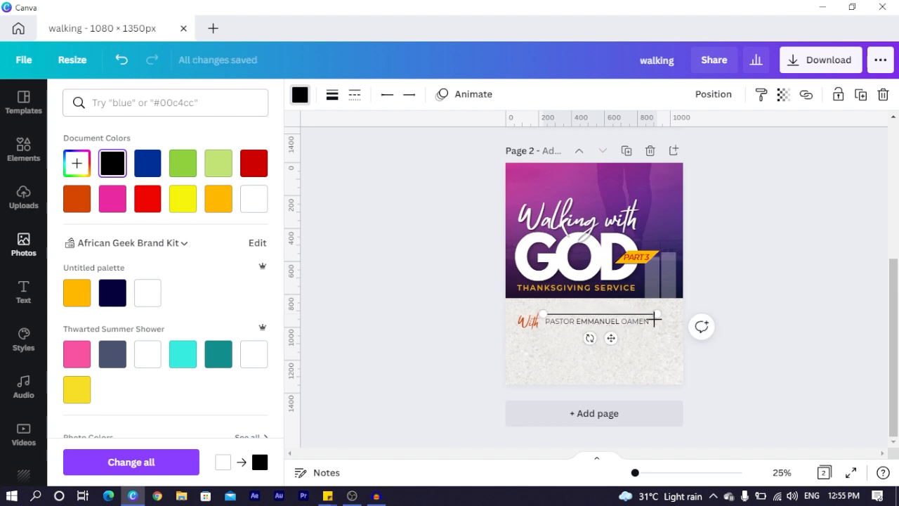
{"action": "left_click_drag", "start_coordinate": [657, 313], "coordinate": [652, 313]}
{"action": "key", "text": "ctrl+d"}
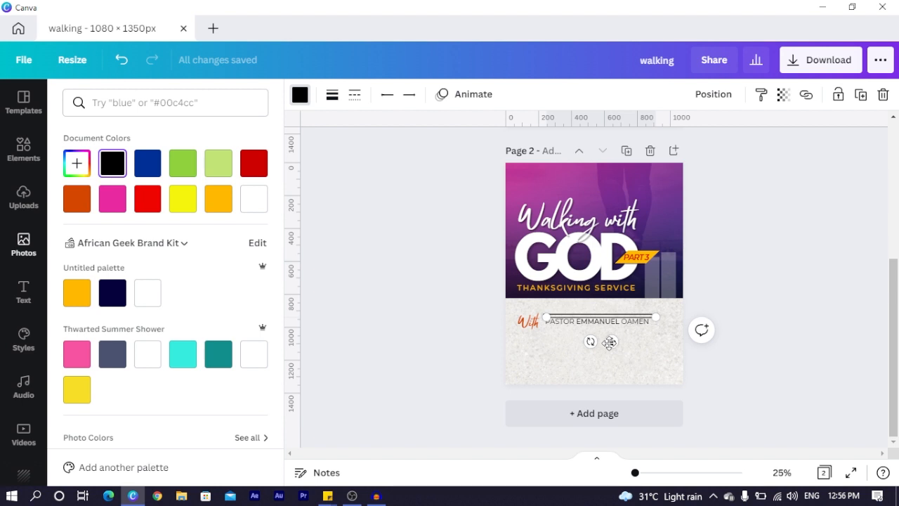
{"action": "key", "text": "ctrl+z"}
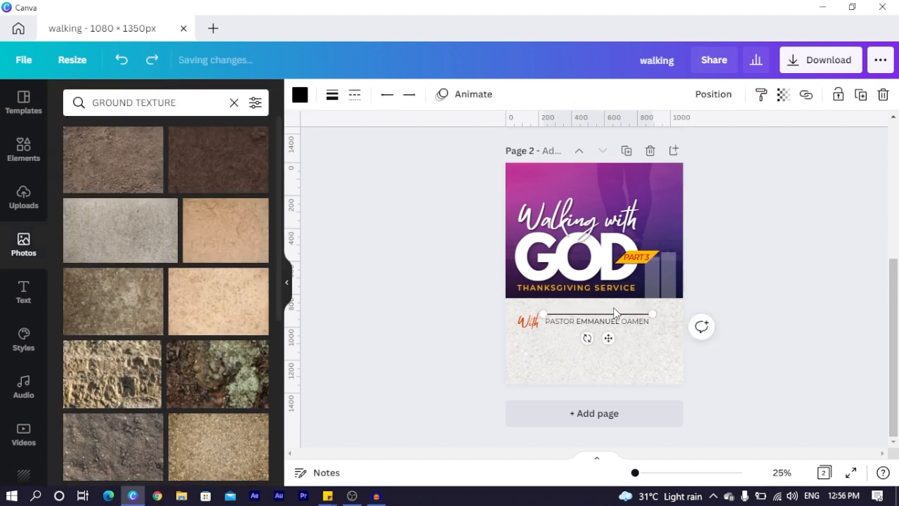
{"action": "left_click_drag", "start_coordinate": [608, 338], "coordinate": [669, 340]}
{"action": "left_click_drag", "start_coordinate": [601, 279], "coordinate": [655, 328]}
Group the top, right and bottom box lines into one group
{"action": "left_click", "coordinate": [652, 360]}
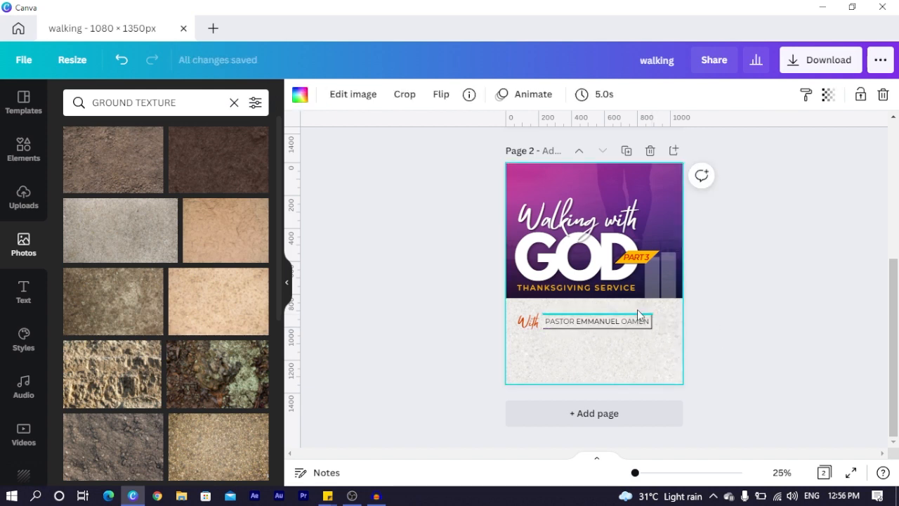
{"action": "left_click", "coordinate": [634, 313]}
{"action": "left_click", "coordinate": [652, 326], "text": "shift"}
{"action": "left_click", "coordinate": [627, 330], "text": "shift"}
{"action": "key", "text": "ctrl+g"}
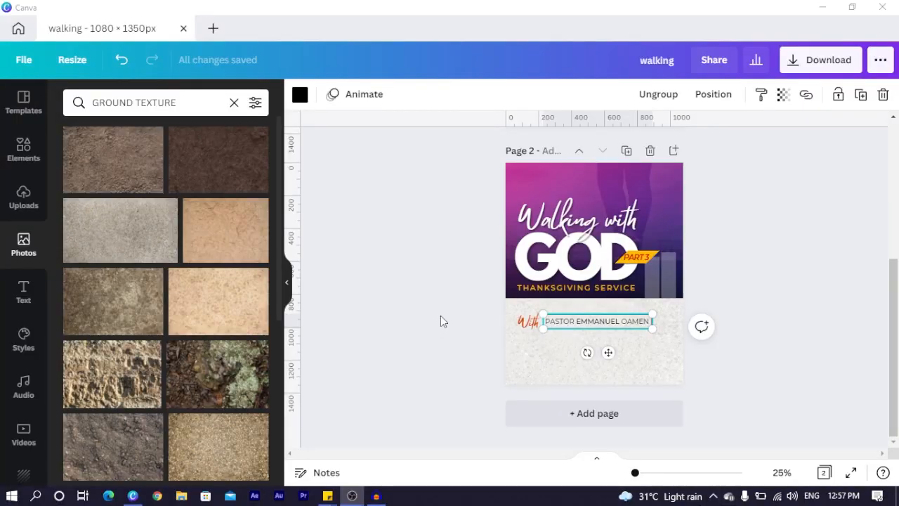
Copy the contact-info block from page 1 and paste it onto page 2
{"action": "scroll", "coordinate": [449, 330], "scroll_direction": "up", "scroll_amount": 5}
{"action": "left_click_drag", "start_coordinate": [483, 276], "coordinate": [554, 304]}
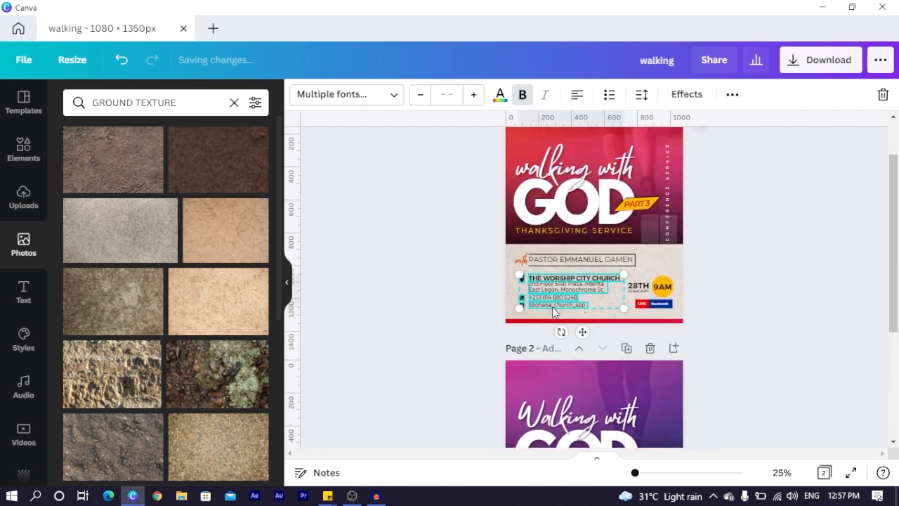
{"action": "scroll", "coordinate": [555, 316], "scroll_direction": "down", "scroll_amount": 3}
{"action": "left_click", "coordinate": [552, 355]}
{"action": "key", "text": "ctrl+v"}
{"action": "left_click", "coordinate": [453, 357]}
Search Elements for 'location', add a pin graphic, then undo it
{"action": "left_click", "coordinate": [523, 339]}
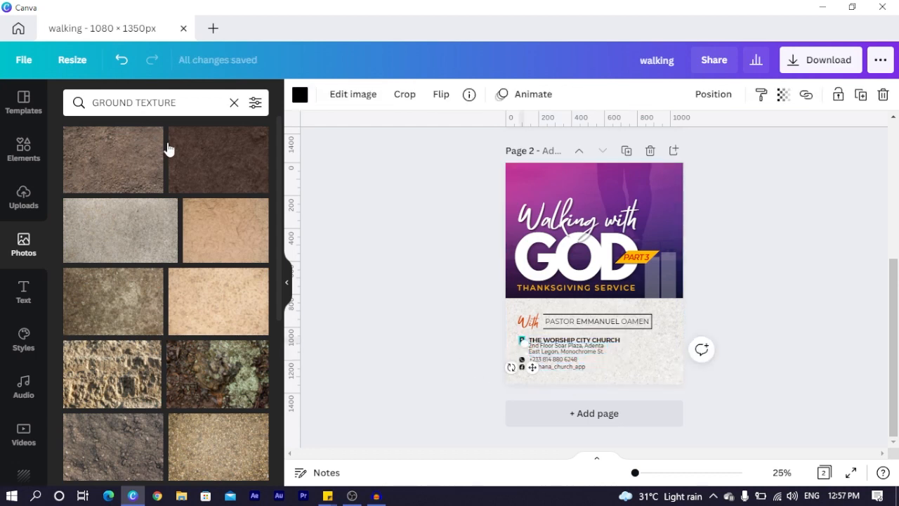
{"action": "left_click", "coordinate": [31, 144]}
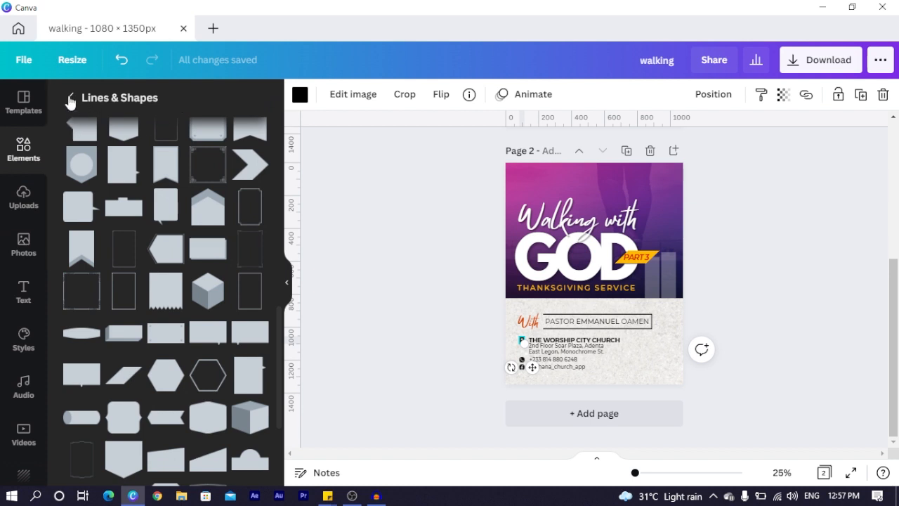
{"action": "left_click", "coordinate": [70, 98]}
{"action": "left_click", "coordinate": [182, 102]}
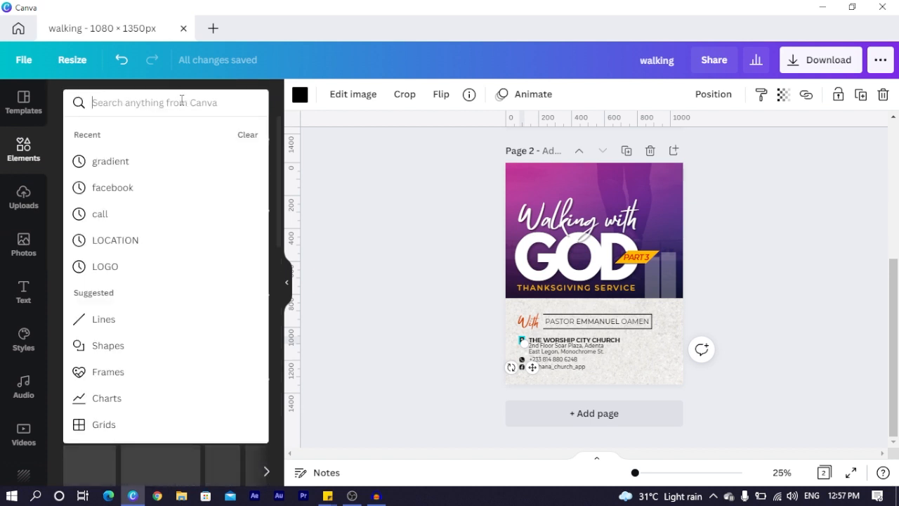
{"action": "type", "text": "location"}
{"action": "key", "text": "Return"}
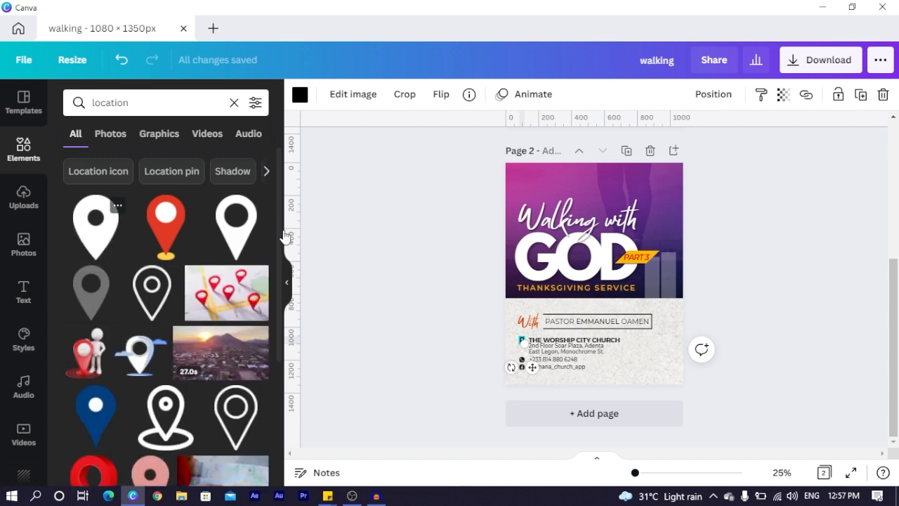
{"action": "left_click", "coordinate": [102, 223]}
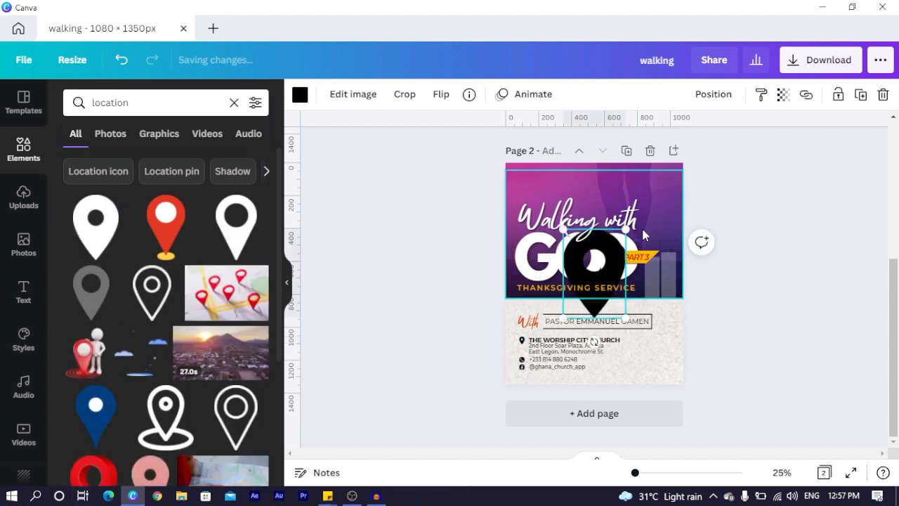
{"action": "key", "text": "ctrl+z"}
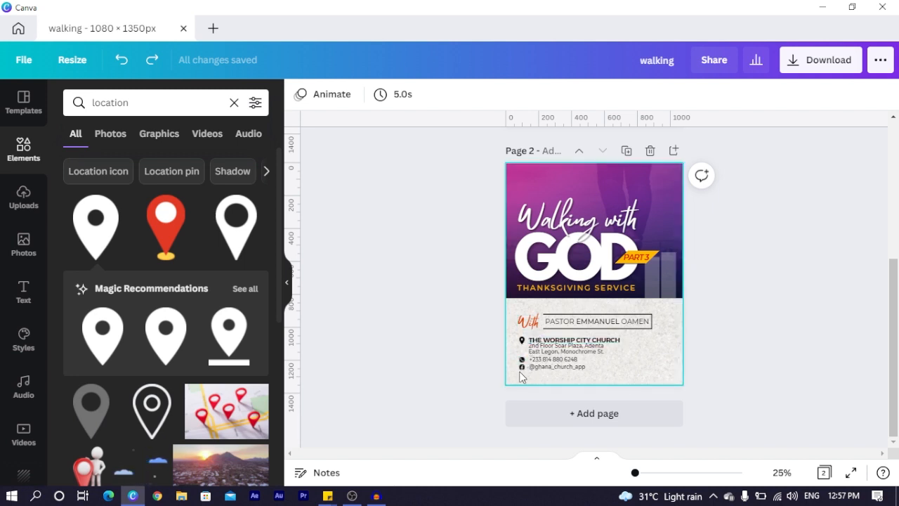
Marquee-select the 28TH date and yellow 9AM circle on page 1 and paste them onto page 2
{"action": "left_click", "coordinate": [554, 340]}
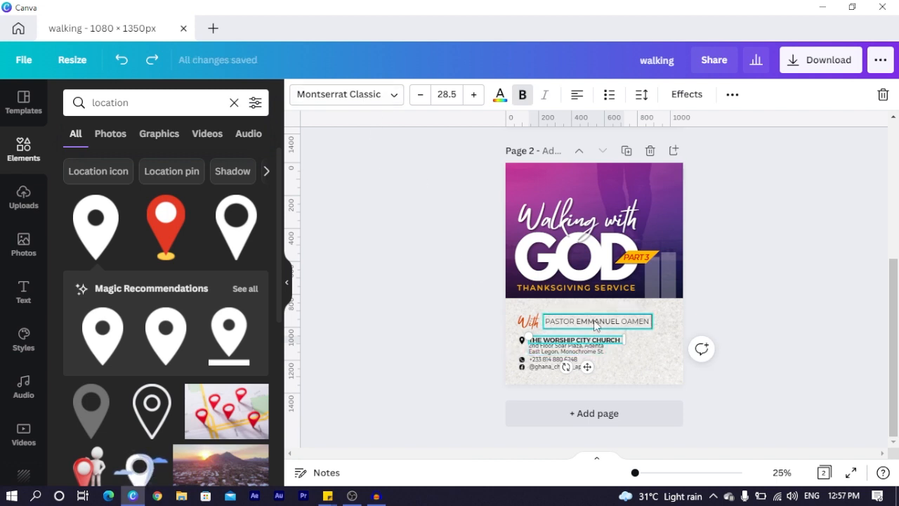
{"action": "left_click", "coordinate": [549, 351]}
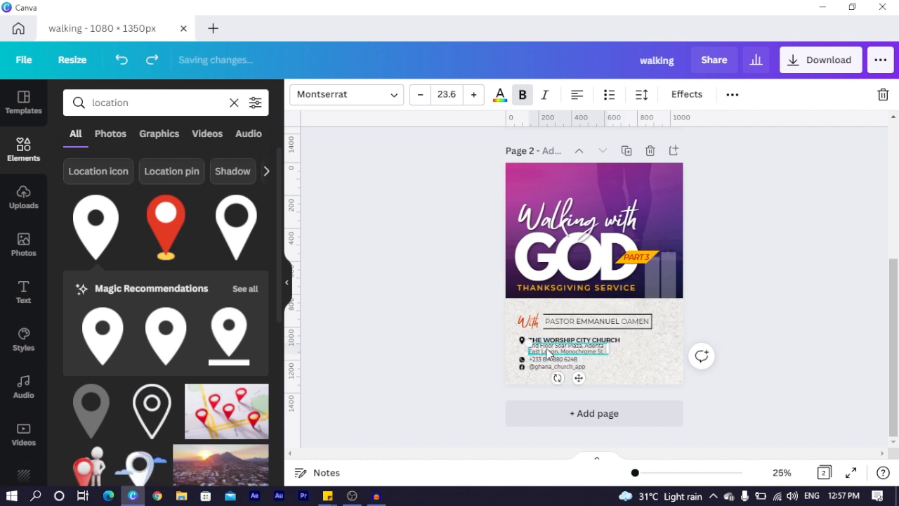
{"action": "left_click", "coordinate": [592, 323]}
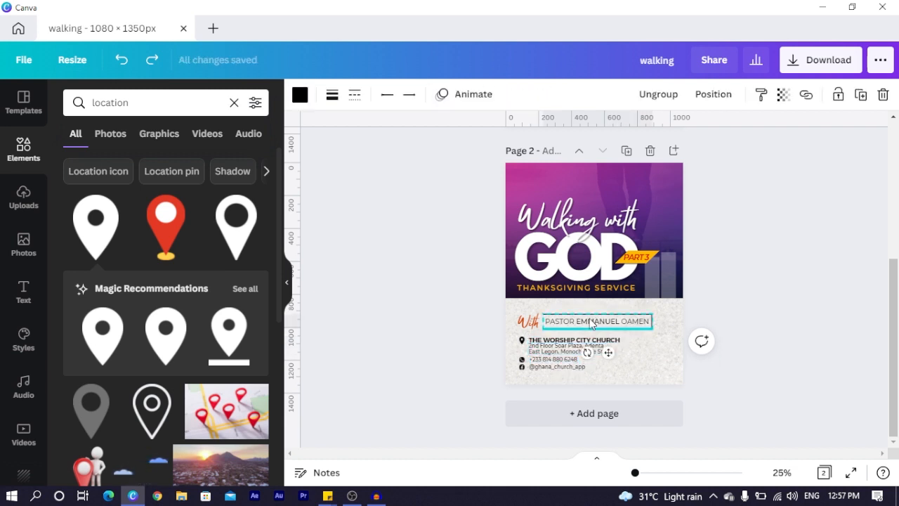
{"action": "left_click", "coordinate": [441, 308]}
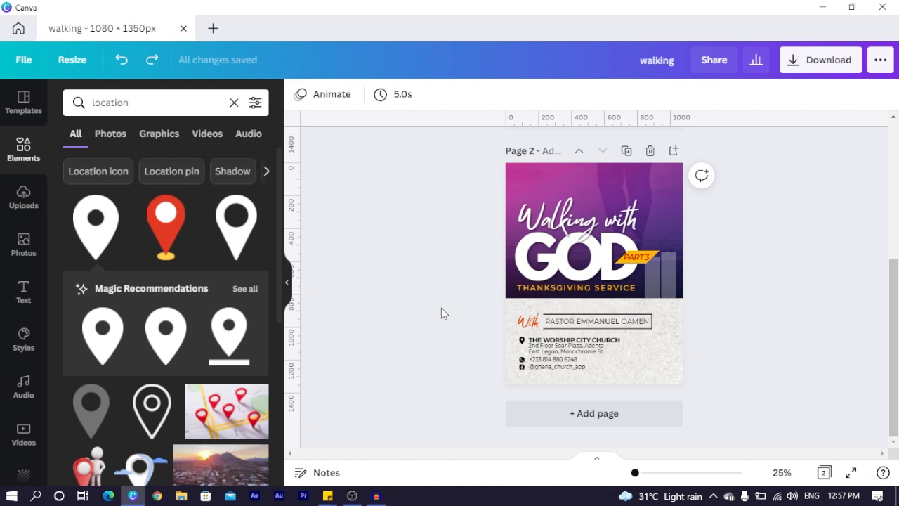
{"action": "scroll", "coordinate": [455, 316], "scroll_direction": "up", "scroll_amount": 3}
{"action": "left_click_drag", "start_coordinate": [717, 279], "coordinate": [629, 301]}
{"action": "scroll", "coordinate": [639, 338], "scroll_direction": "down", "scroll_amount": 3}
{"action": "left_click", "coordinate": [646, 363]}
{"action": "key", "text": "ctrl+v"}
{"action": "left_click", "coordinate": [749, 365]}
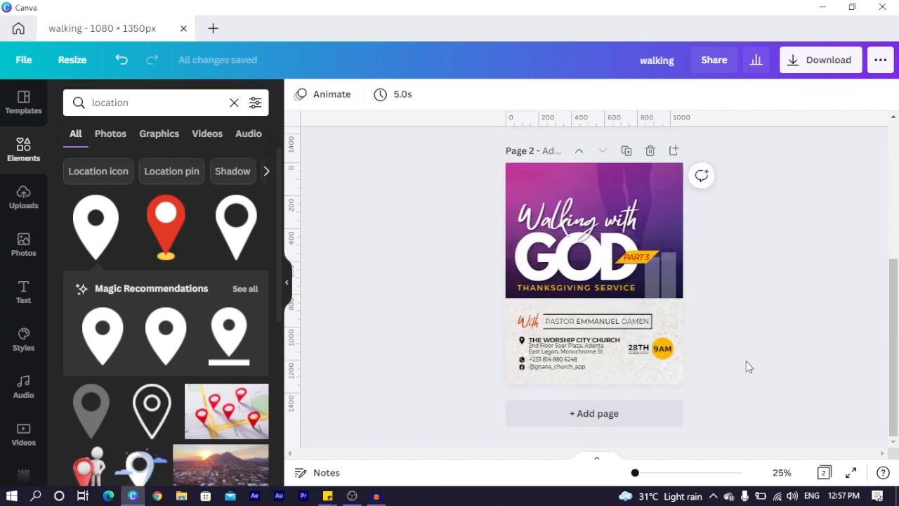
{"action": "scroll", "coordinate": [746, 361], "scroll_direction": "up", "scroll_amount": 5}
{"action": "left_click", "coordinate": [796, 303]}
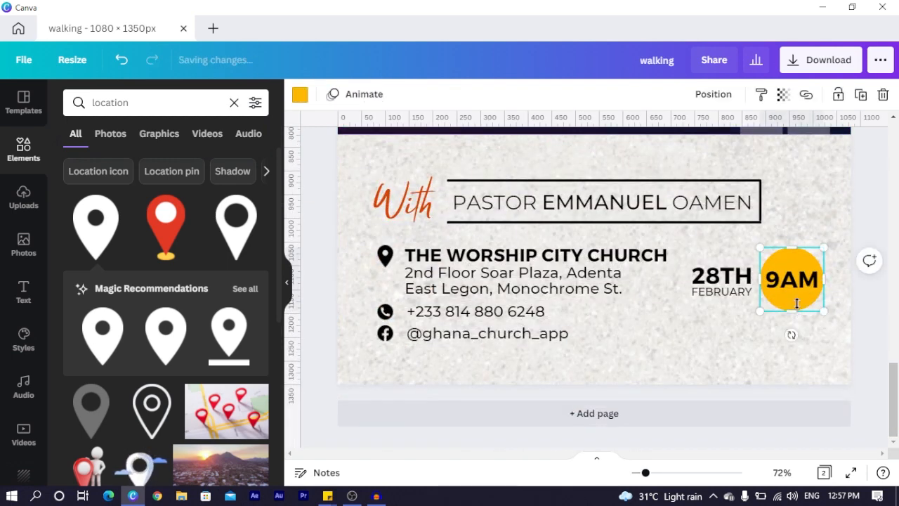
{"action": "left_click", "coordinate": [611, 350]}
{"action": "key", "text": "c"}
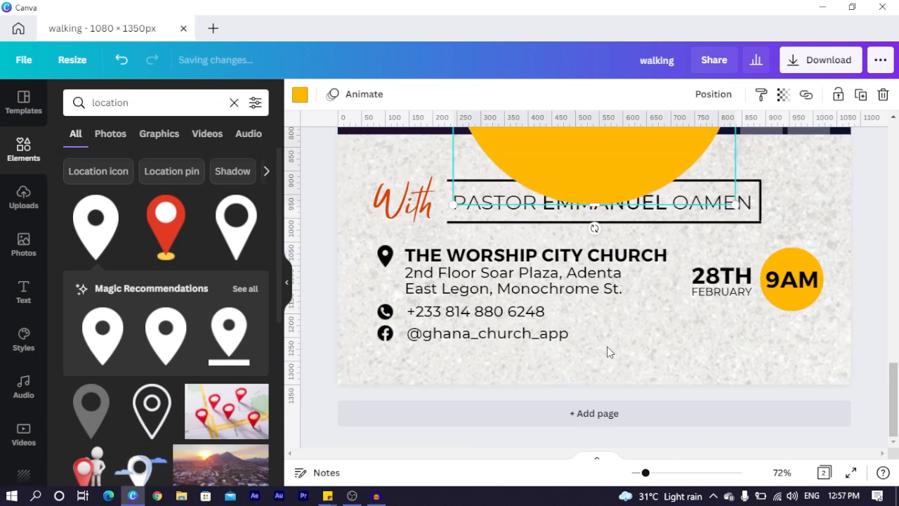
{"action": "left_click_drag", "start_coordinate": [597, 171], "coordinate": [599, 372]}
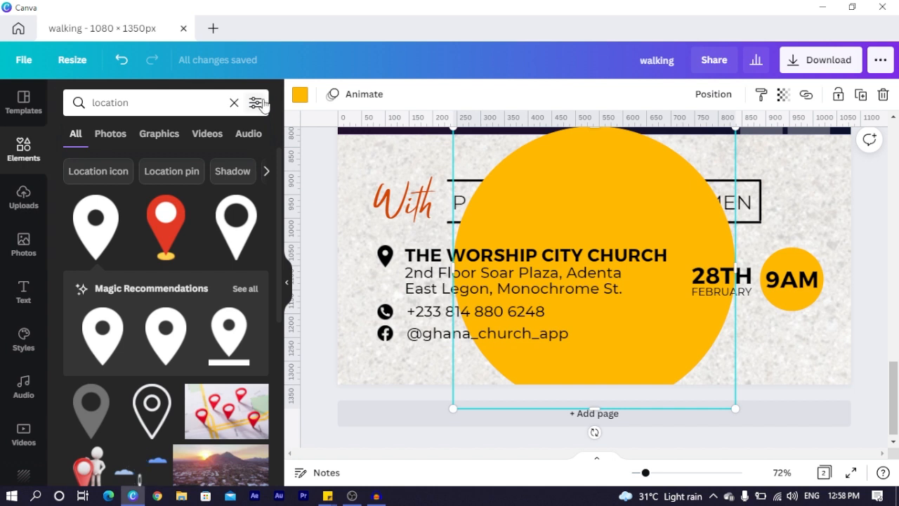
{"action": "left_click", "coordinate": [234, 102]}
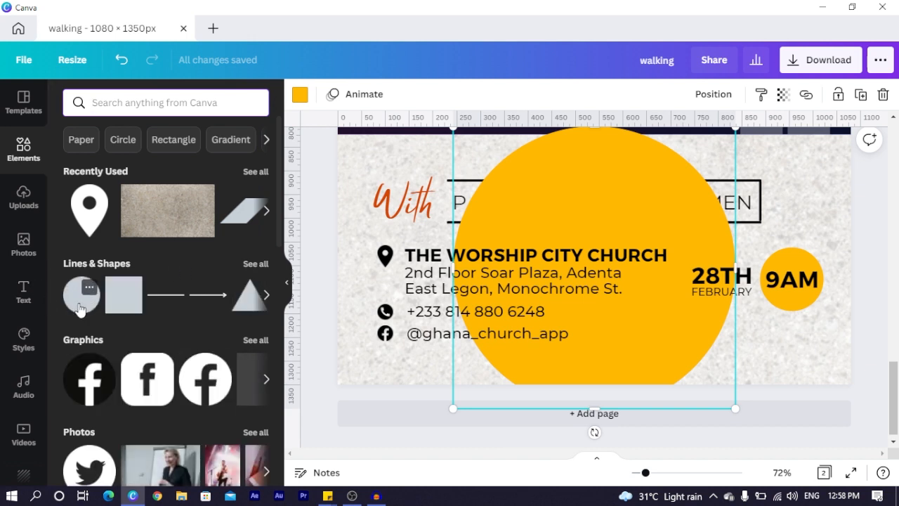
{"action": "left_click", "coordinate": [586, 203]}
{"action": "key", "text": "Delete"}
{"action": "left_click", "coordinate": [757, 292]}
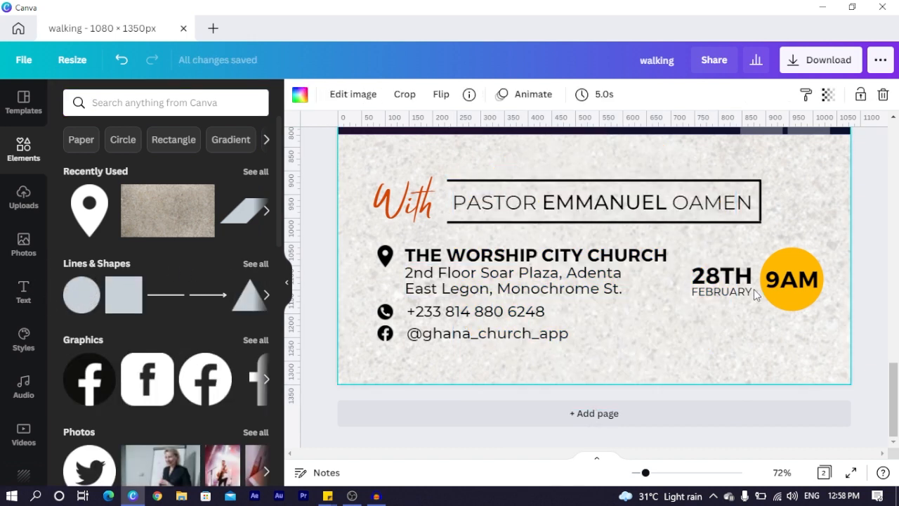
{"action": "left_click", "coordinate": [806, 284]}
{"action": "left_click", "coordinate": [596, 253], "text": "shift"}
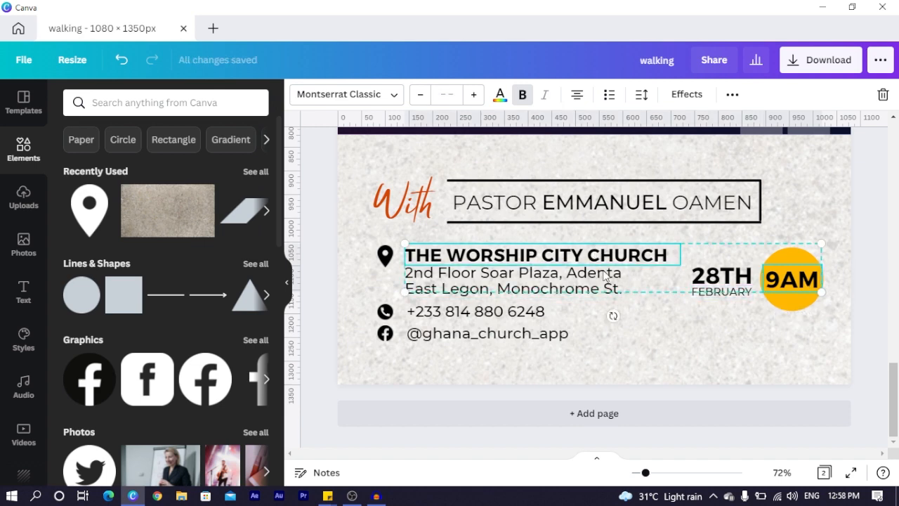
{"action": "left_click", "coordinate": [646, 312]}
{"action": "left_click", "coordinate": [621, 266]}
{"action": "left_click_drag", "start_coordinate": [621, 266], "coordinate": [744, 352]}
{"action": "double_click", "coordinate": [735, 342]}
{"action": "type", "text": "9AM"}
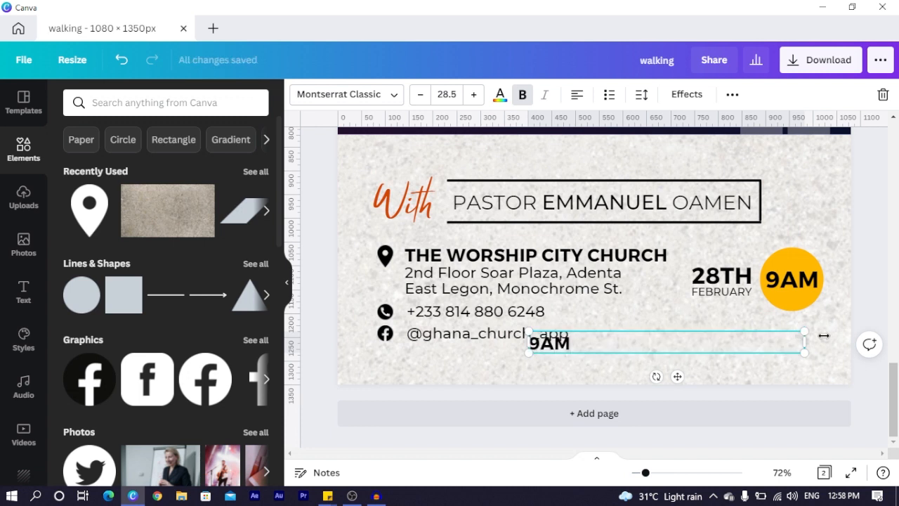
{"action": "left_click_drag", "start_coordinate": [805, 344], "coordinate": [581, 344]}
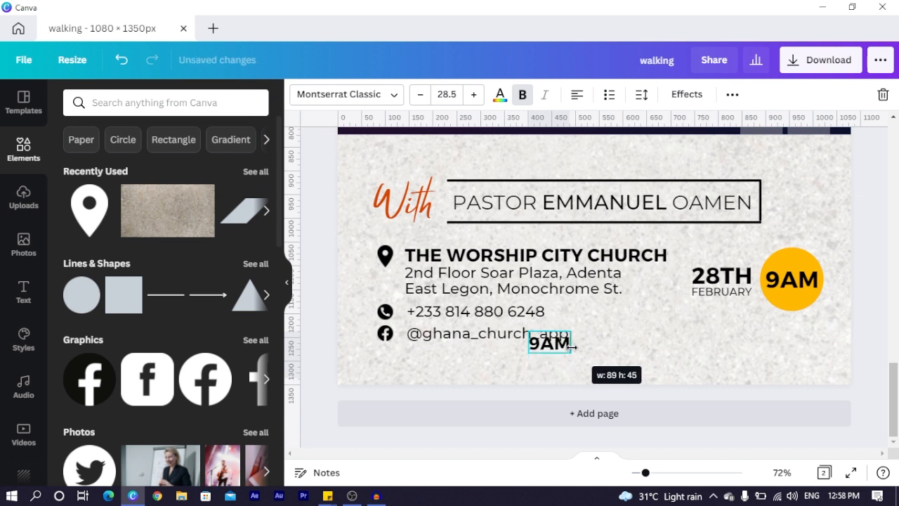
{"action": "left_click_drag", "start_coordinate": [564, 377], "coordinate": [674, 369]}
{"action": "left_click_drag", "start_coordinate": [691, 325], "coordinate": [704, 316]}
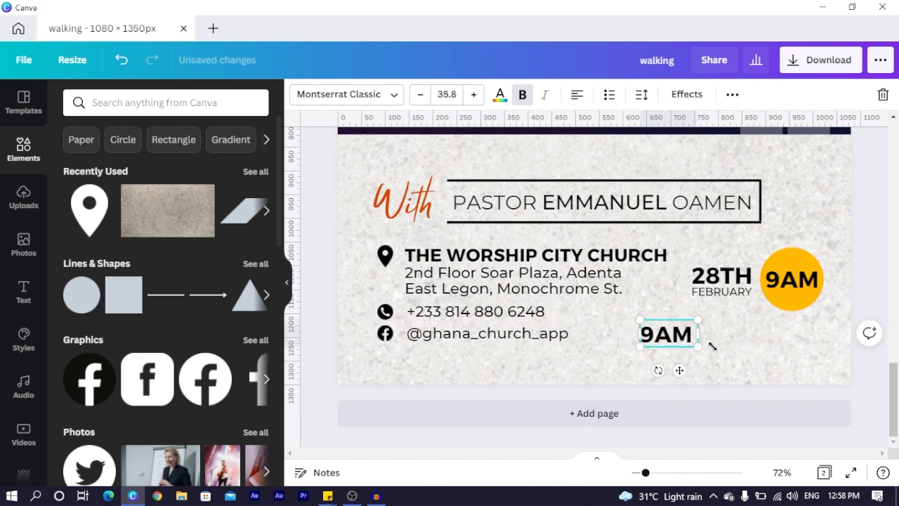
{"action": "left_click", "coordinate": [754, 345]}
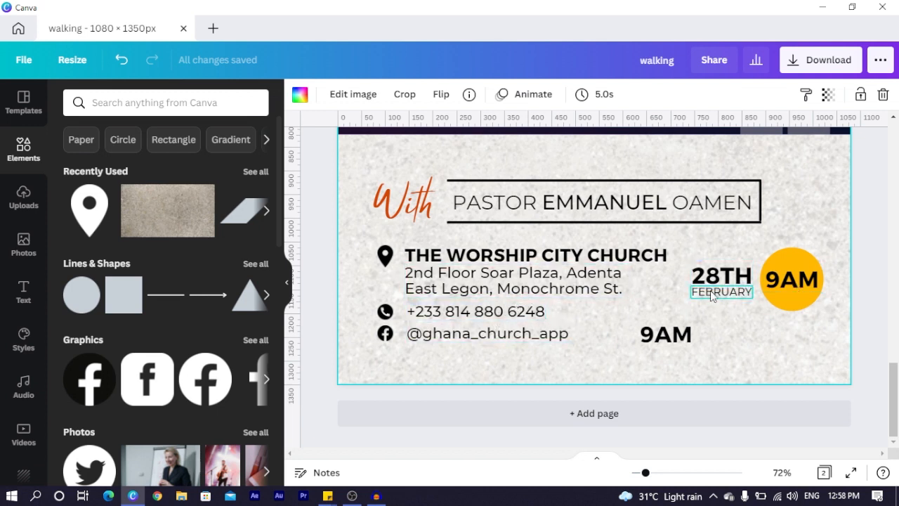
{"action": "left_click", "coordinate": [678, 333]}
{"action": "key", "text": "Delete"}
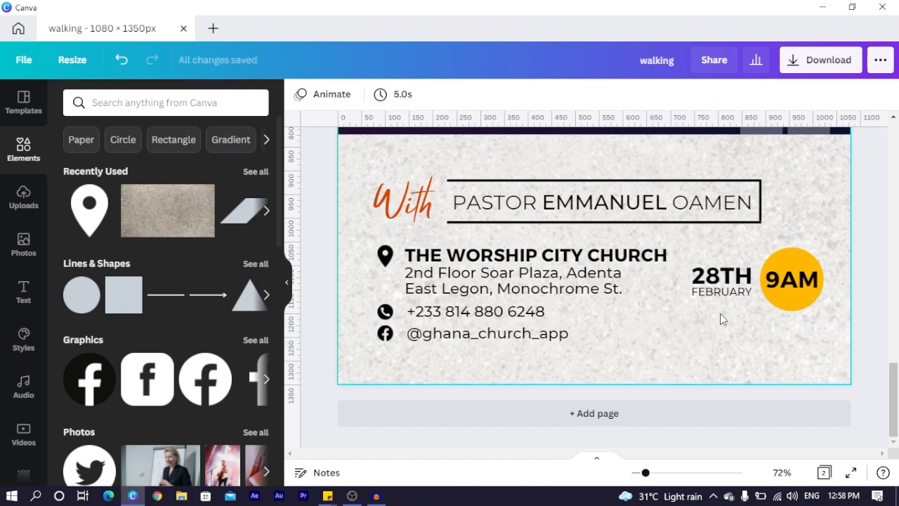
{"action": "scroll", "coordinate": [720, 313], "scroll_direction": "up", "scroll_amount": 10}
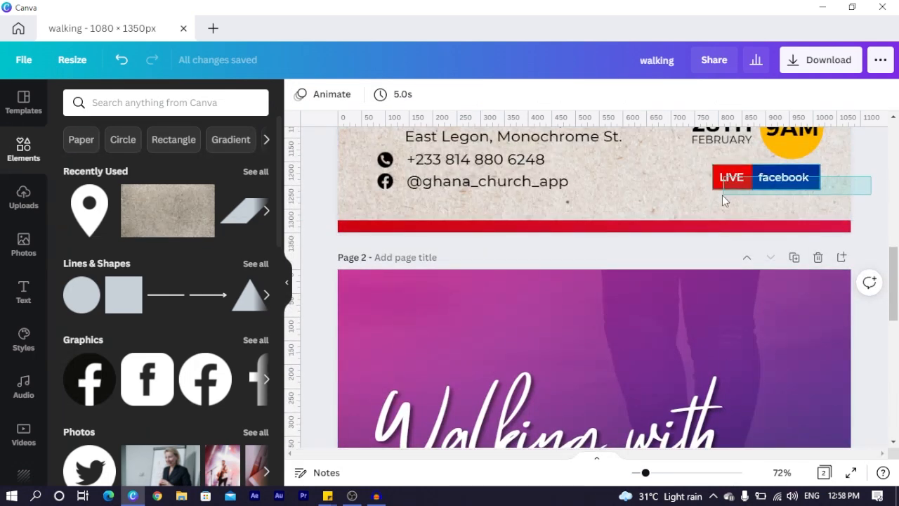
Paste the LIVE facebook badge from page 1 onto page 2 below the 9AM circle
{"action": "left_click", "coordinate": [724, 195]}
{"action": "scroll", "coordinate": [723, 347], "scroll_direction": "down", "scroll_amount": 8}
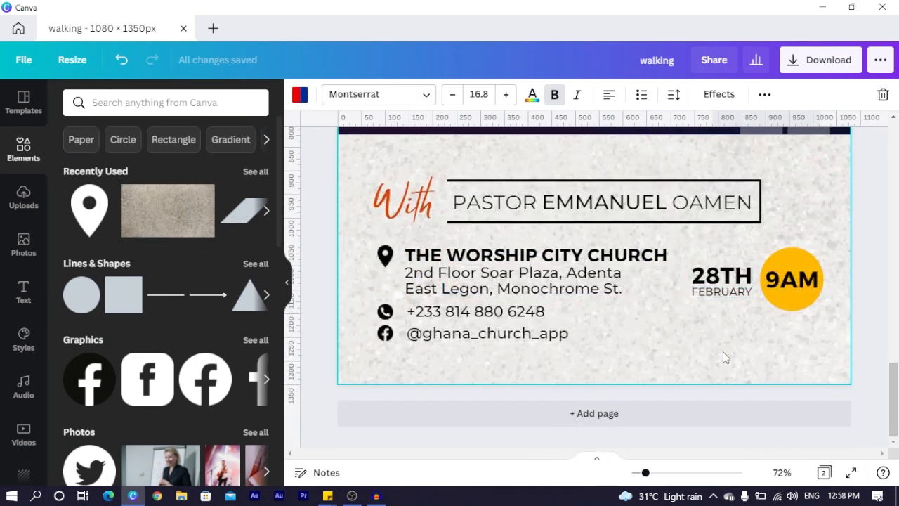
{"action": "key", "text": "ctrl+v"}
{"action": "left_click", "coordinate": [686, 369]}
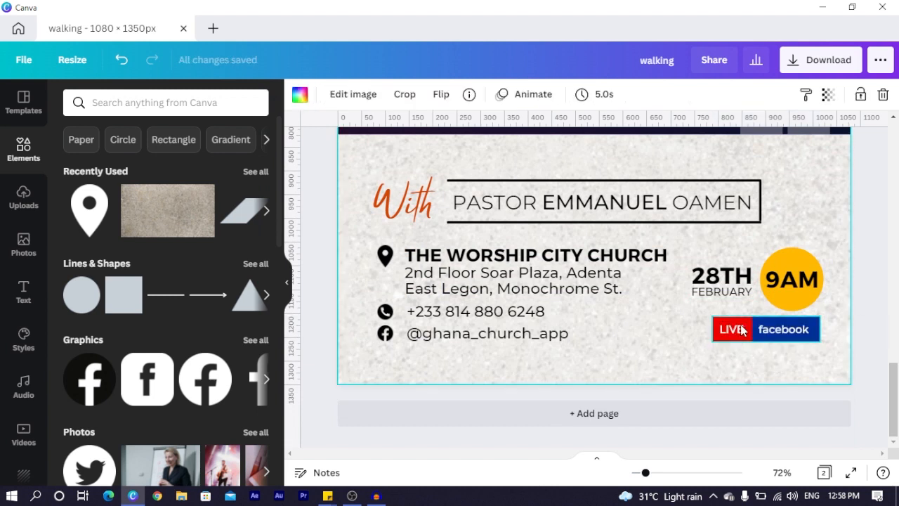
{"action": "left_click", "coordinate": [731, 341]}
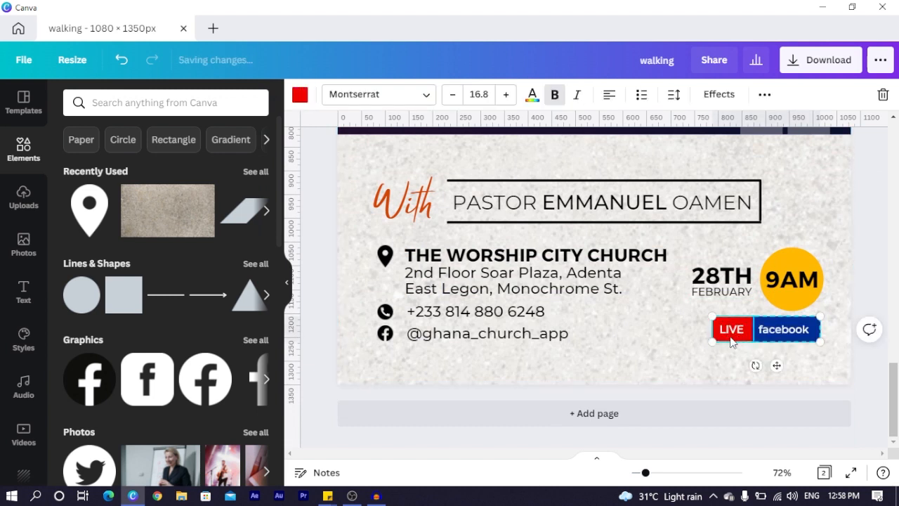
{"action": "mouse_move", "coordinate": [730, 338]}
{"action": "left_mouse_down"}
{"action": "mouse_move", "coordinate": [686, 362]}
{"action": "mouse_move", "coordinate": [750, 341]}
{"action": "mouse_move", "coordinate": [734, 330]}
{"action": "mouse_move", "coordinate": [732, 339]}
{"action": "left_mouse_up"}
Add a yellow rectangle, narrow it into a short bar and duplicate it
{"action": "left_click", "coordinate": [619, 364]}
{"action": "key", "text": "r"}
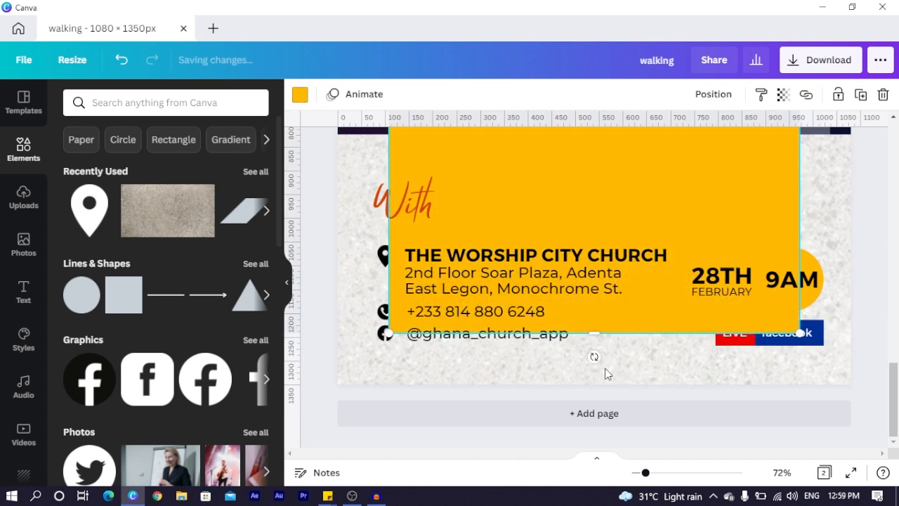
{"action": "scroll", "coordinate": [604, 368], "scroll_direction": "up", "scroll_amount": 7}
{"action": "left_click_drag", "start_coordinate": [583, 257], "coordinate": [585, 297]}
{"action": "scroll", "coordinate": [585, 301], "scroll_direction": "down", "scroll_amount": 5}
{"action": "scroll", "coordinate": [586, 301], "scroll_direction": "down", "scroll_amount": 2}
{"action": "left_click_drag", "start_coordinate": [635, 312], "coordinate": [657, 361]}
{"action": "left_click_drag", "start_coordinate": [420, 384], "coordinate": [543, 379]}
{"action": "left_click_drag", "start_coordinate": [582, 352], "coordinate": [715, 367]}
{"action": "key", "text": "ctrl+d"}
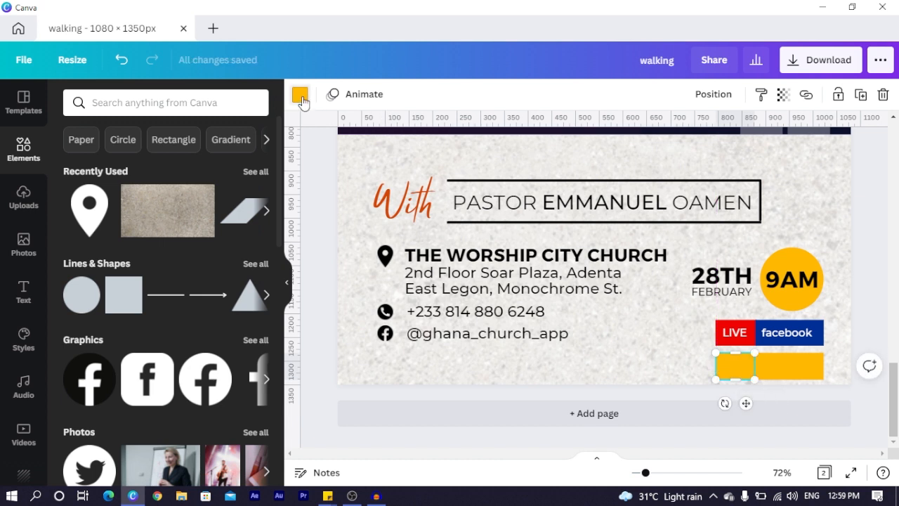
Colour the left bar red and the right bar dark blue
{"action": "left_click", "coordinate": [300, 96]}
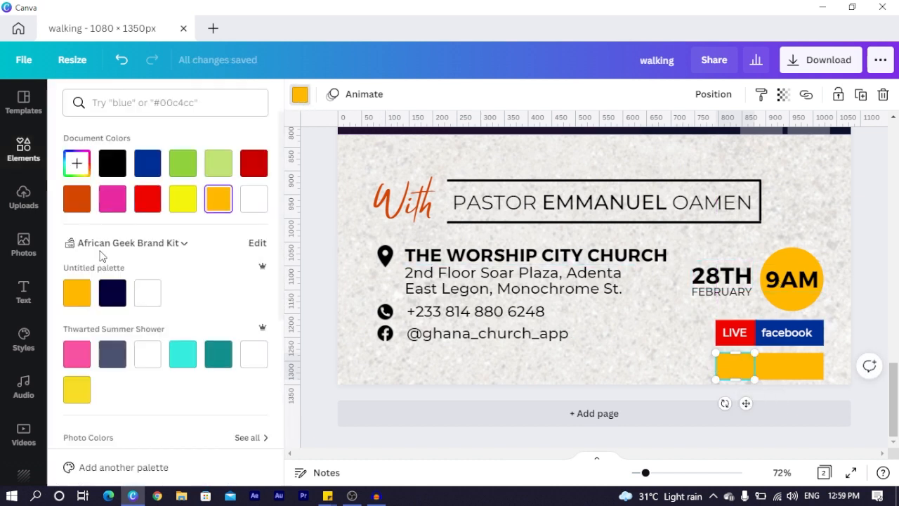
{"action": "left_click", "coordinate": [148, 199]}
{"action": "left_click", "coordinate": [794, 366]}
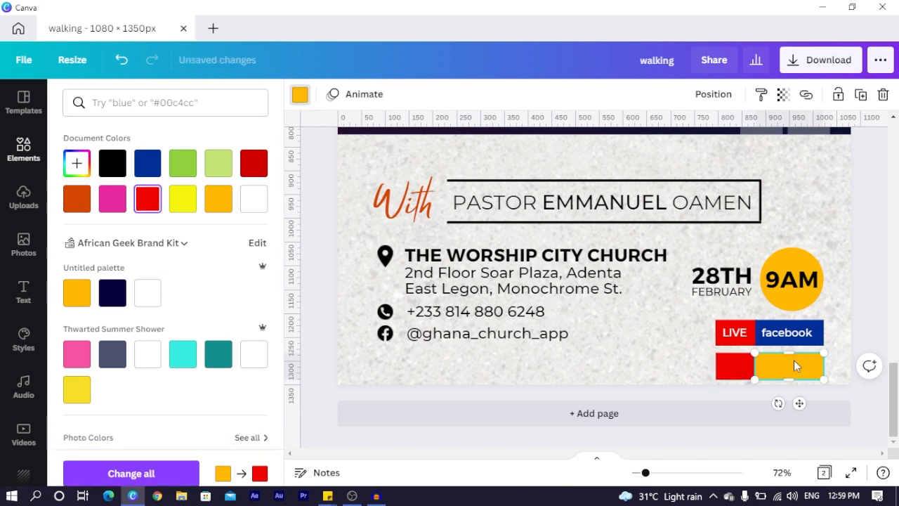
{"action": "left_click", "coordinate": [149, 164]}
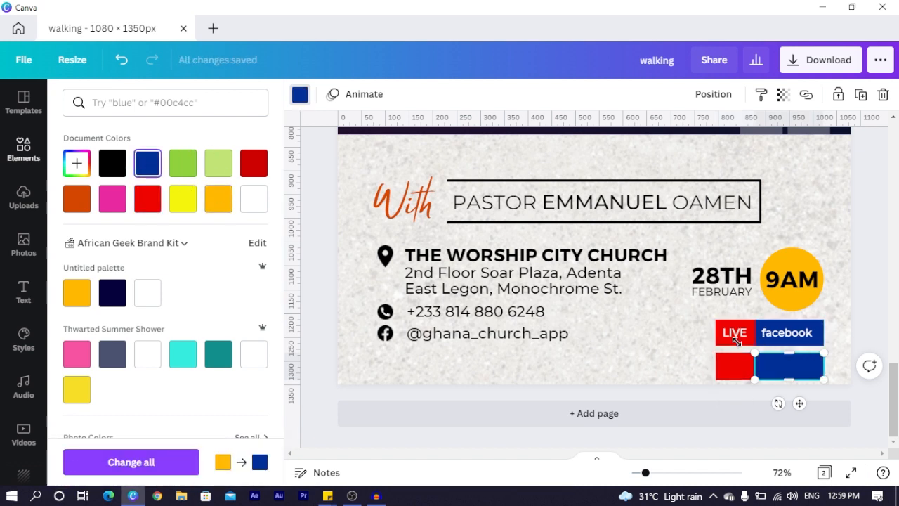
{"action": "left_click", "coordinate": [461, 335]}
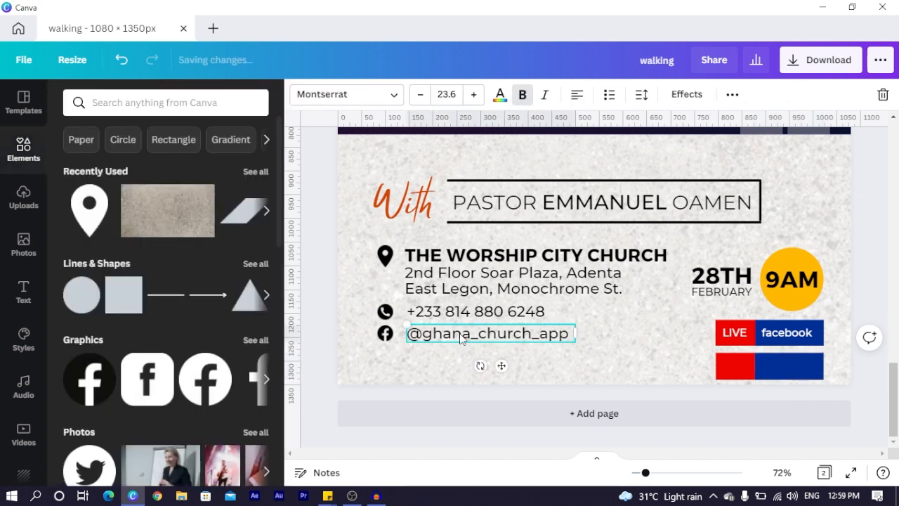
{"action": "key", "text": "ctrl+d"}
{"action": "left_click_drag", "start_coordinate": [508, 374], "coordinate": [582, 402]}
{"action": "double_click", "coordinate": [587, 363]}
{"action": "type", "text": "i"}
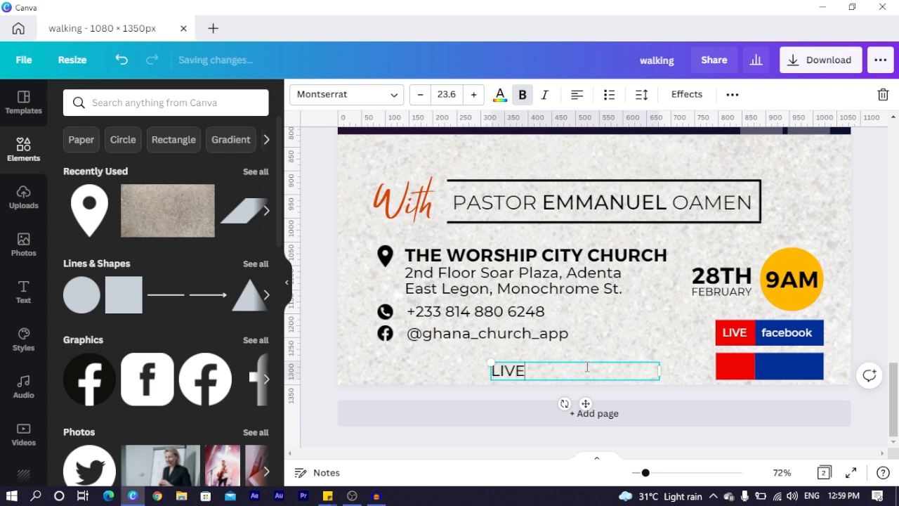
{"action": "left_click_drag", "start_coordinate": [661, 370], "coordinate": [527, 372]}
{"action": "left_click_drag", "start_coordinate": [521, 406], "coordinate": [751, 389]}
{"action": "left_click_drag", "start_coordinate": [760, 358], "coordinate": [755, 359]}
{"action": "left_click_drag", "start_coordinate": [750, 398], "coordinate": [748, 396]}
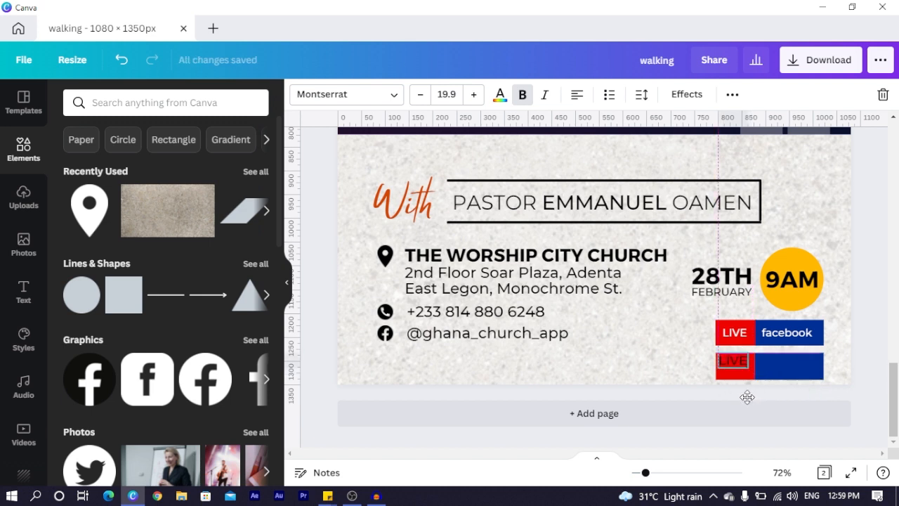
Make the LIVE text white
{"action": "left_click", "coordinate": [499, 94]}
{"action": "left_click", "coordinate": [266, 200]}
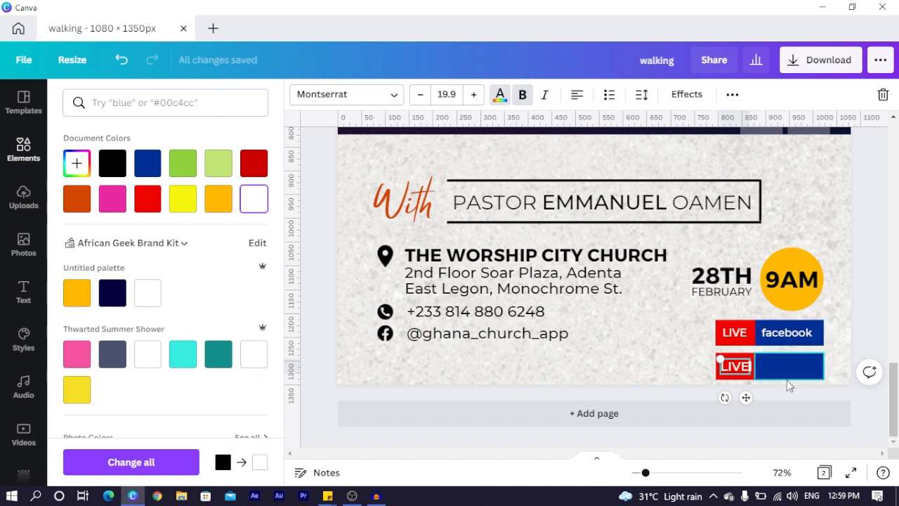
{"action": "left_click", "coordinate": [628, 369]}
{"action": "left_click", "coordinate": [613, 380]}
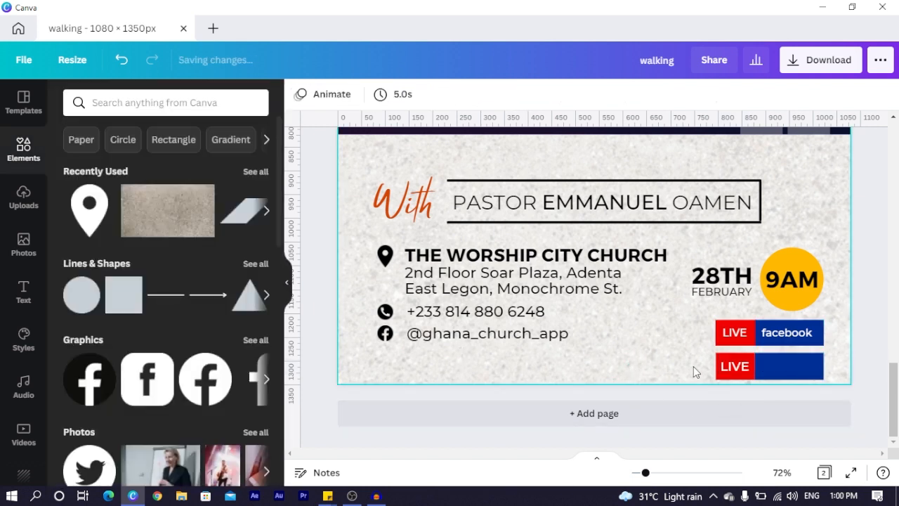
{"action": "left_click", "coordinate": [739, 370]}
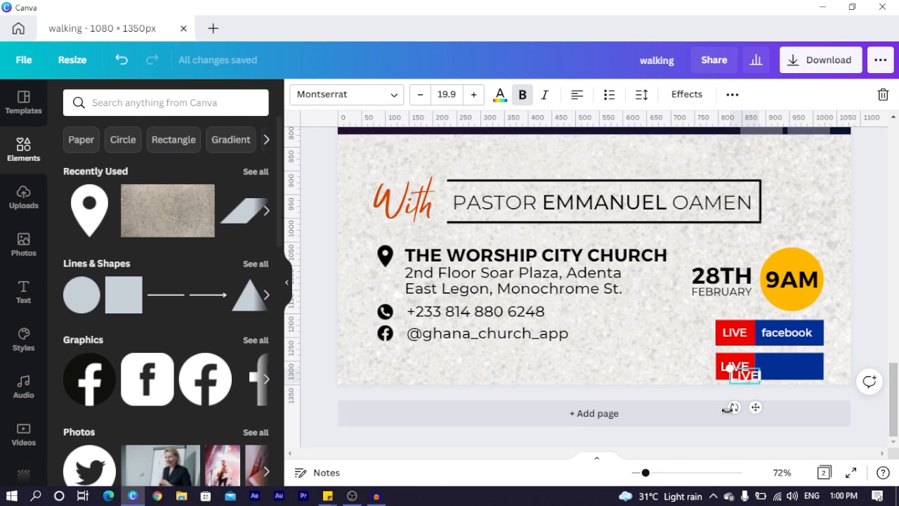
Copy the LIVE text and retype it as 'facebook', widened to fit on one line
{"action": "left_click_drag", "start_coordinate": [746, 397], "coordinate": [607, 391]}
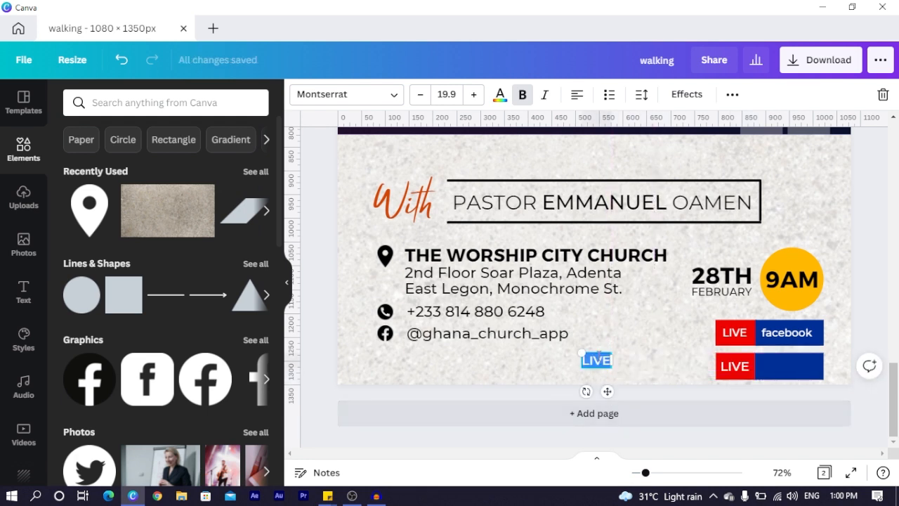
{"action": "key", "text": "BackSpace"}
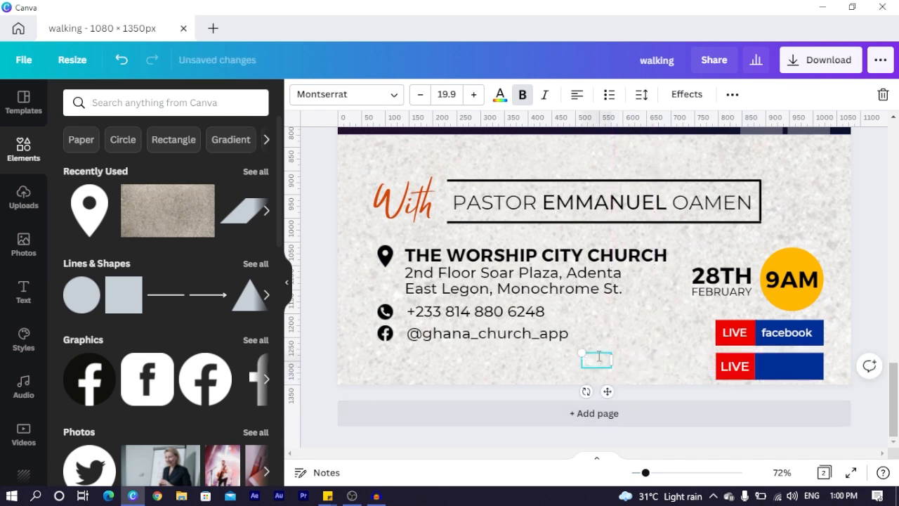
{"action": "type", "text": "facebook"}
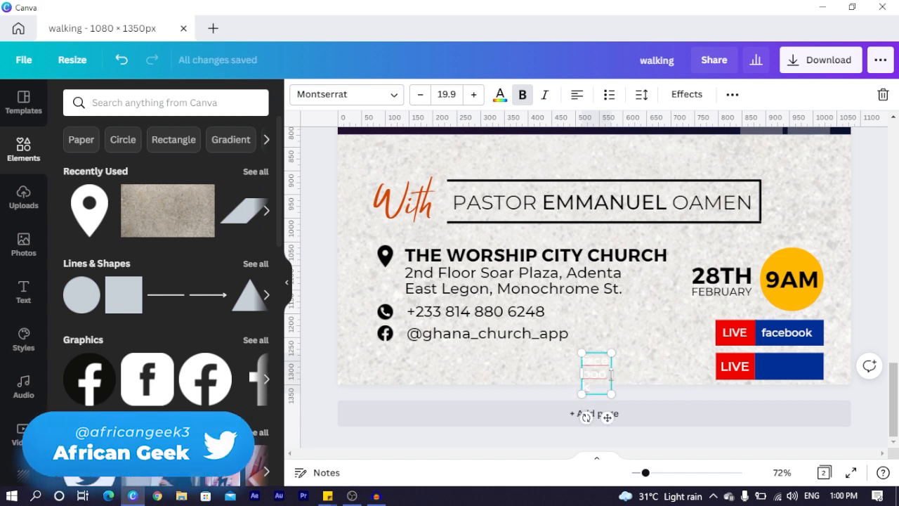
{"action": "left_click_drag", "start_coordinate": [611, 373], "coordinate": [800, 396]}
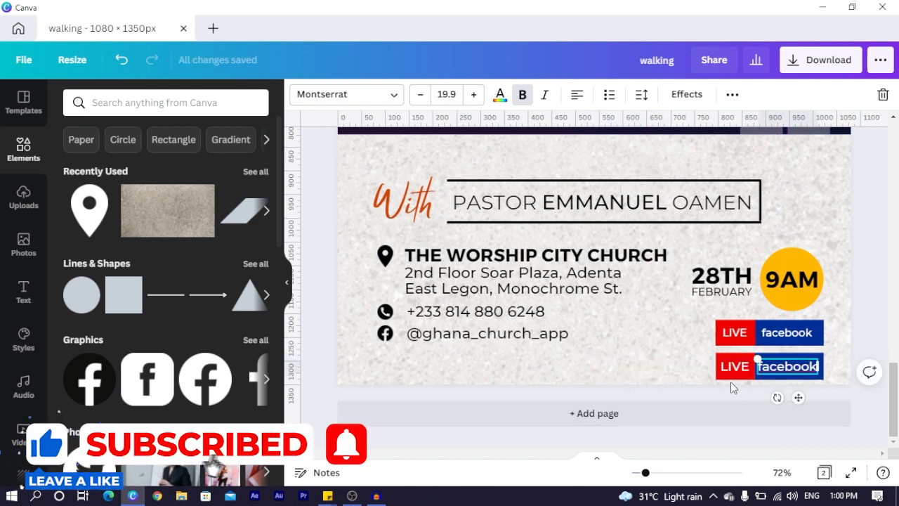
{"action": "left_click", "coordinate": [768, 380]}
{"action": "left_click", "coordinate": [783, 368]}
{"action": "left_click", "coordinate": [784, 370]}
{"action": "left_click", "coordinate": [677, 376]}
Group the lower LIVE and facebook pieces, then delete that duplicate badge
{"action": "left_click_drag", "start_coordinate": [674, 363], "coordinate": [840, 364]}
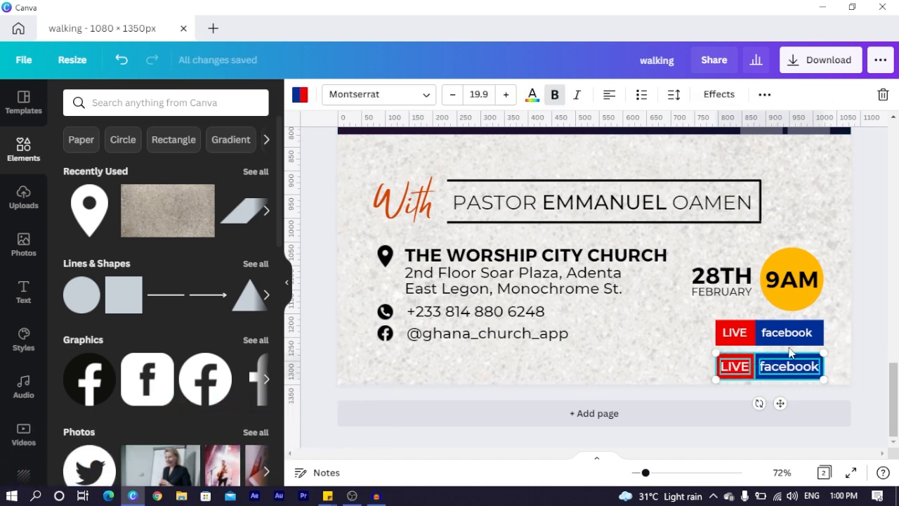
{"action": "key", "text": "ctrl+g"}
{"action": "left_click", "coordinate": [763, 97]}
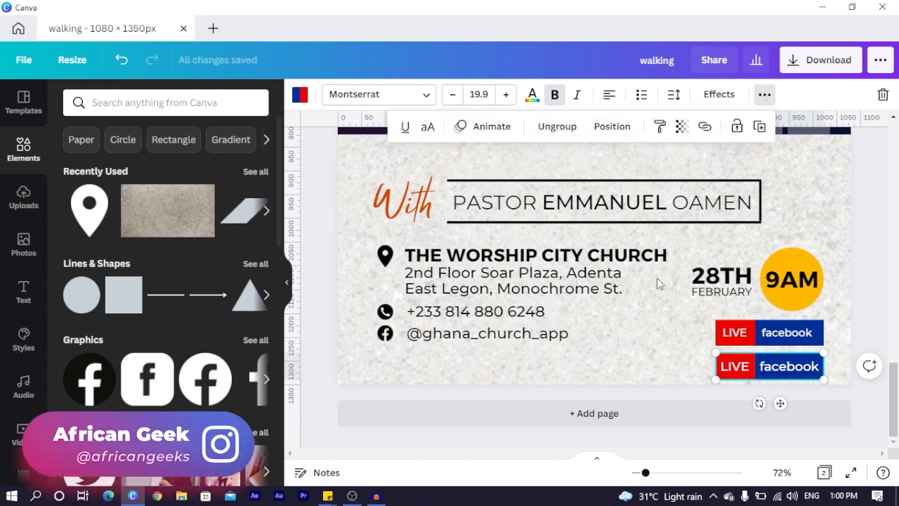
{"action": "left_click", "coordinate": [613, 365]}
{"action": "left_click_drag", "start_coordinate": [659, 360], "coordinate": [830, 365]}
{"action": "key", "text": "Delete"}
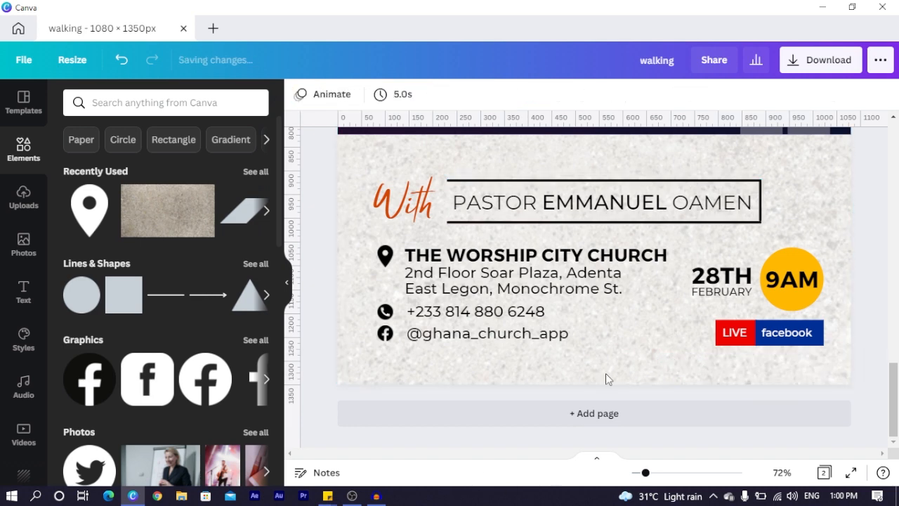
Add a yellow rectangle, thin it into a bar, and delete an extra rectangle
{"action": "left_click", "coordinate": [630, 331]}
{"action": "key", "text": "r"}
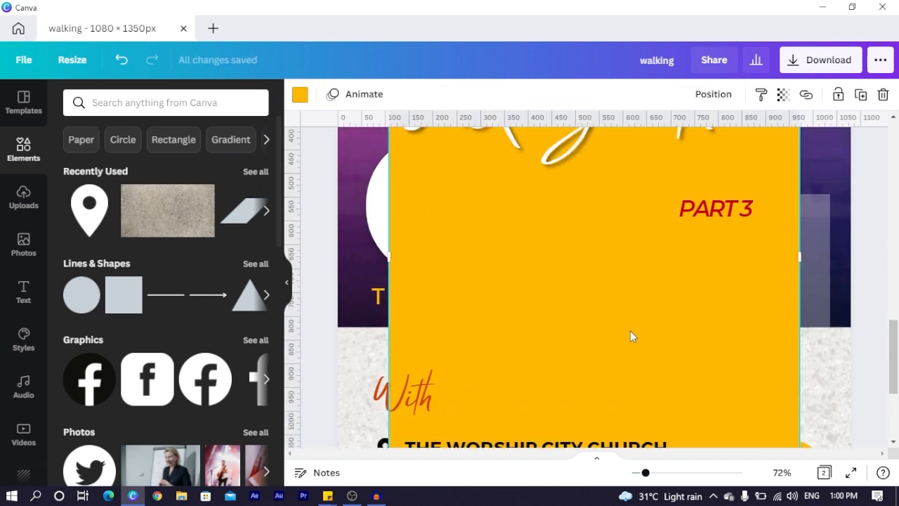
{"action": "scroll", "coordinate": [616, 325], "scroll_direction": "up", "scroll_amount": 3}
{"action": "left_click_drag", "start_coordinate": [582, 251], "coordinate": [578, 312]}
{"action": "scroll", "coordinate": [581, 273], "scroll_direction": "down", "scroll_amount": 4}
{"action": "scroll", "coordinate": [582, 273], "scroll_direction": "down", "scroll_amount": 3}
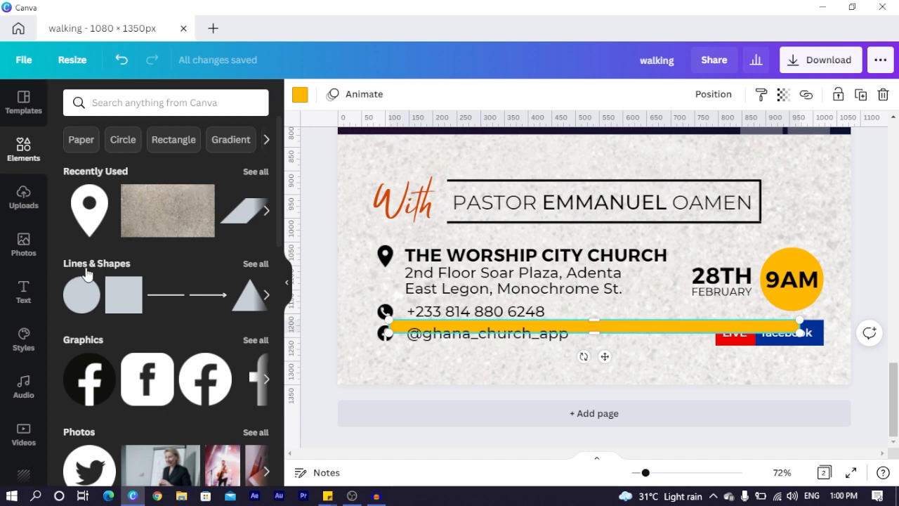
{"action": "left_click", "coordinate": [114, 309]}
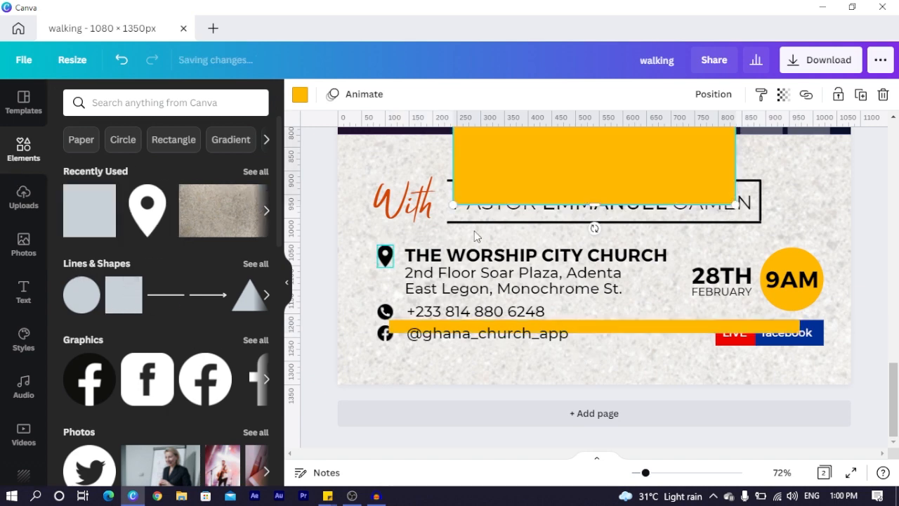
{"action": "left_click_drag", "start_coordinate": [566, 160], "coordinate": [527, 244]}
{"action": "key", "text": "Delete"}
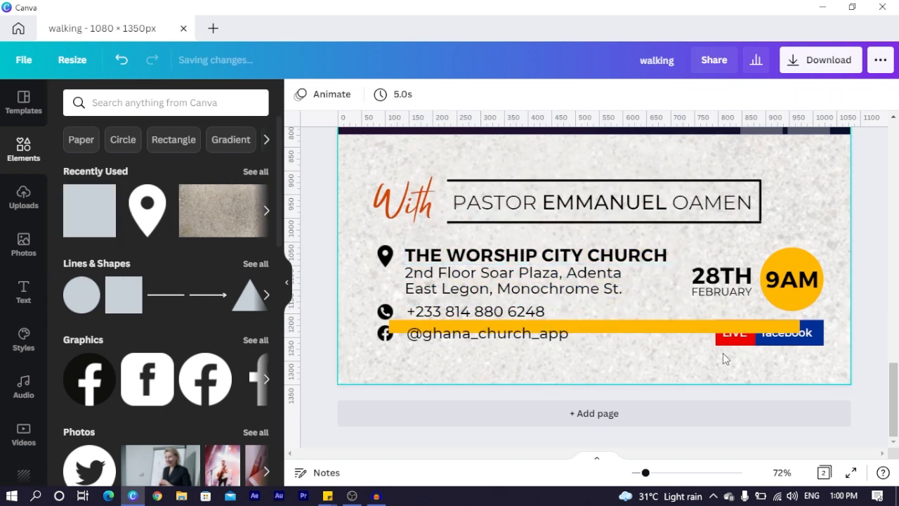
Stretch the thin yellow bar across the page width and move it to the bottom edge
{"action": "left_click", "coordinate": [684, 328]}
{"action": "left_click_drag", "start_coordinate": [387, 325], "coordinate": [357, 353]}
{"action": "left_click_drag", "start_coordinate": [536, 372], "coordinate": [601, 421]}
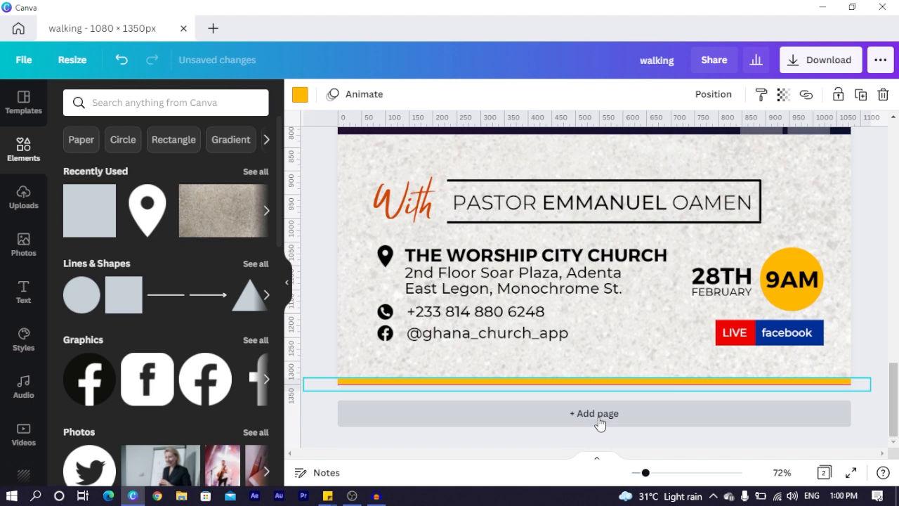
{"action": "left_click", "coordinate": [311, 333]}
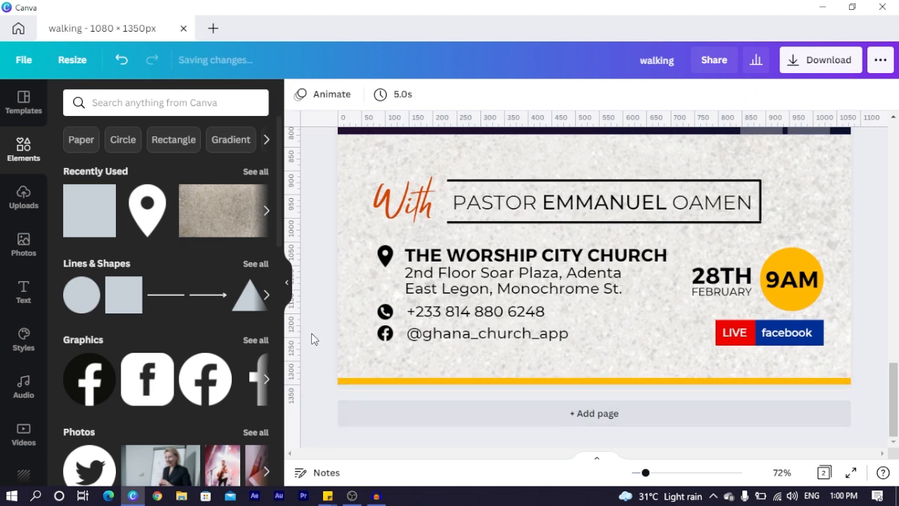
{"action": "scroll", "coordinate": [311, 333], "scroll_direction": "down", "scroll_amount": 5}
Copy the church logo from page 1 and paste it onto page 2's purple header
{"action": "scroll", "coordinate": [446, 355], "scroll_direction": "down", "scroll_amount": 3}
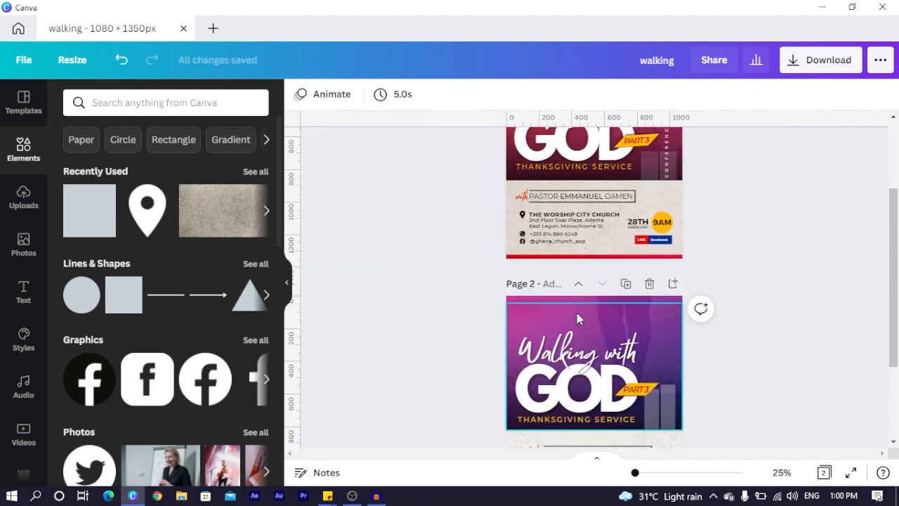
{"action": "scroll", "coordinate": [533, 177], "scroll_direction": "up", "scroll_amount": 2}
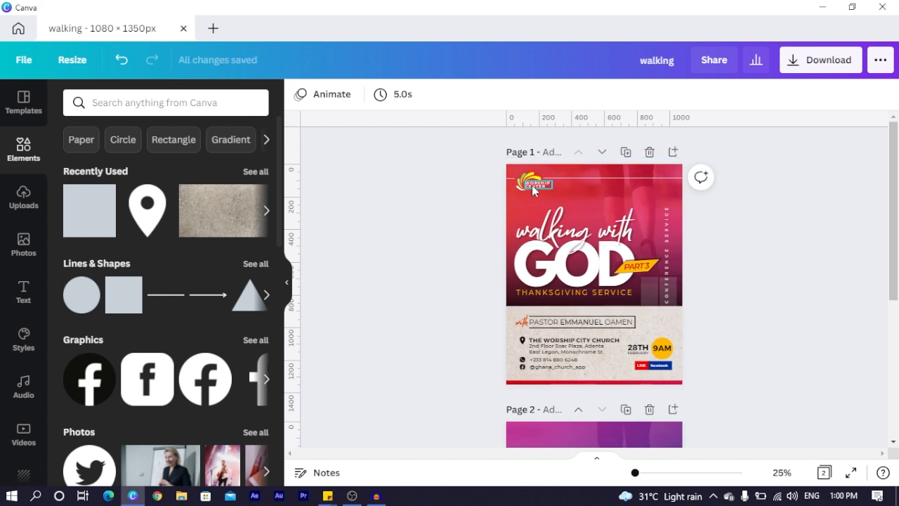
{"action": "left_click", "coordinate": [531, 184]}
{"action": "left_click", "coordinate": [533, 180]}
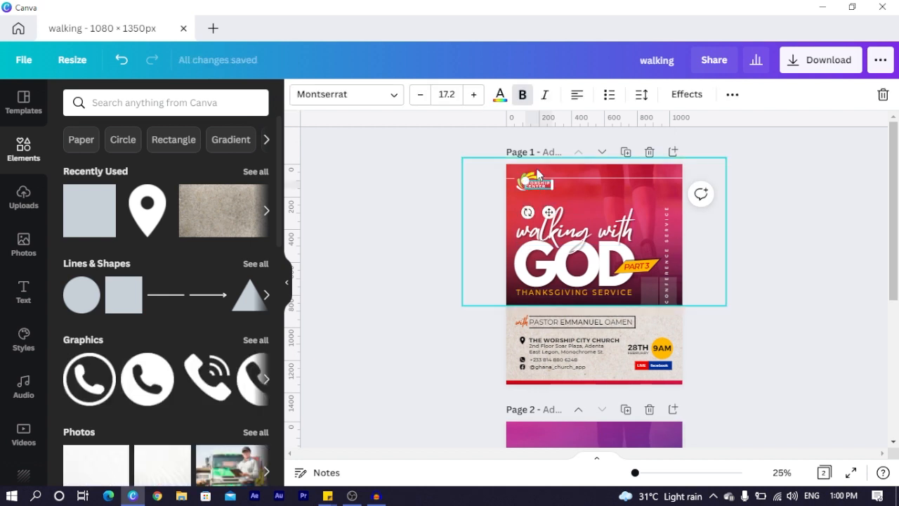
{"action": "left_click", "coordinate": [603, 214], "text": "shift"}
{"action": "left_click", "coordinate": [604, 191], "text": "shift"}
{"action": "left_click", "coordinate": [608, 220], "text": "shift"}
{"action": "scroll", "coordinate": [729, 319], "scroll_direction": "down", "scroll_amount": 4}
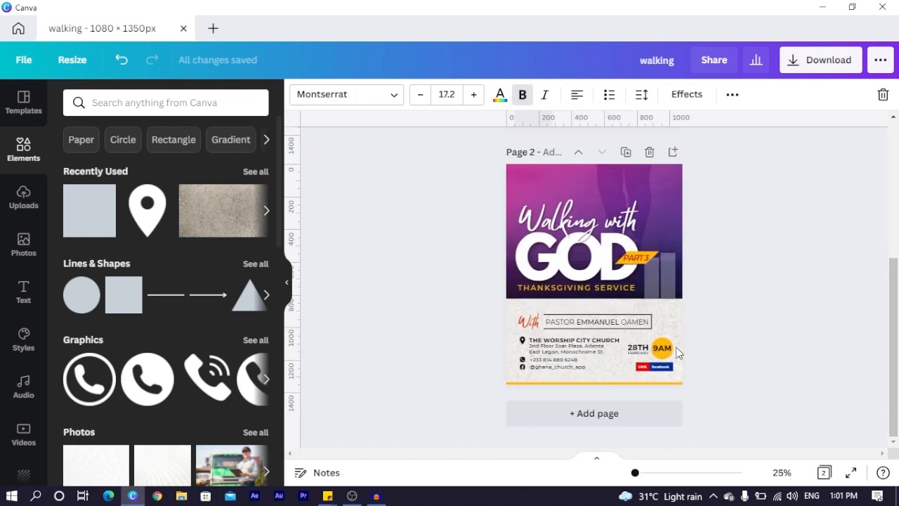
{"action": "left_click", "coordinate": [561, 181]}
{"action": "key", "text": "ctrl+v"}
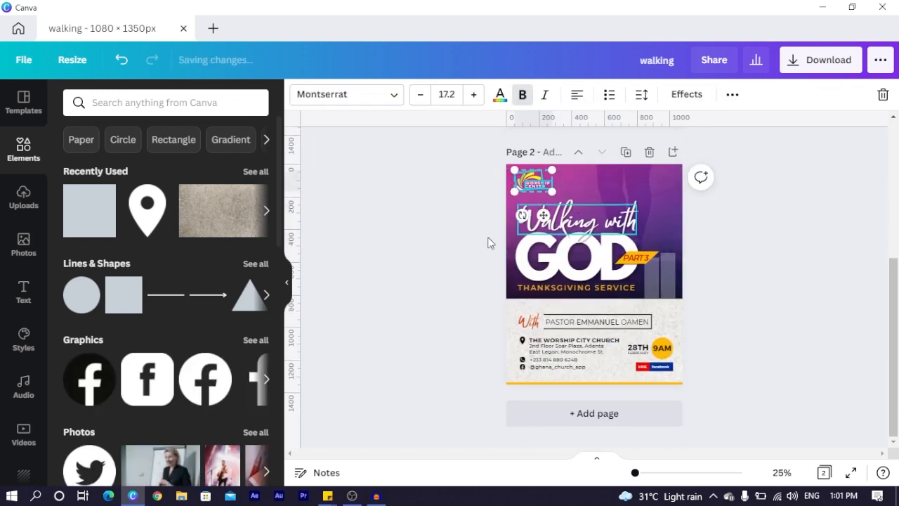
{"action": "left_click", "coordinate": [460, 234]}
Copy page 1's thin top line onto page 2's header
{"action": "scroll", "coordinate": [471, 246], "scroll_direction": "up", "scroll_amount": 1}
{"action": "scroll", "coordinate": [471, 247], "scroll_direction": "up", "scroll_amount": 3}
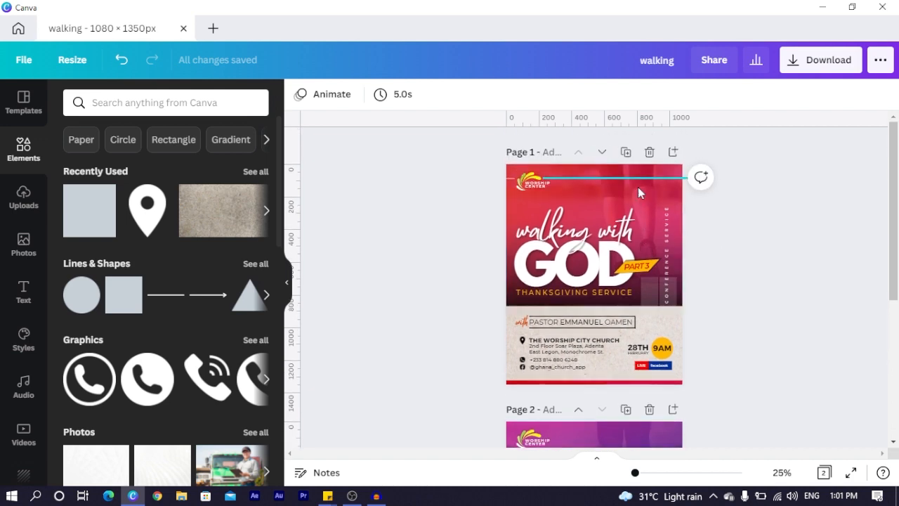
{"action": "left_click", "coordinate": [624, 184]}
{"action": "scroll", "coordinate": [629, 181], "scroll_direction": "down", "scroll_amount": 3}
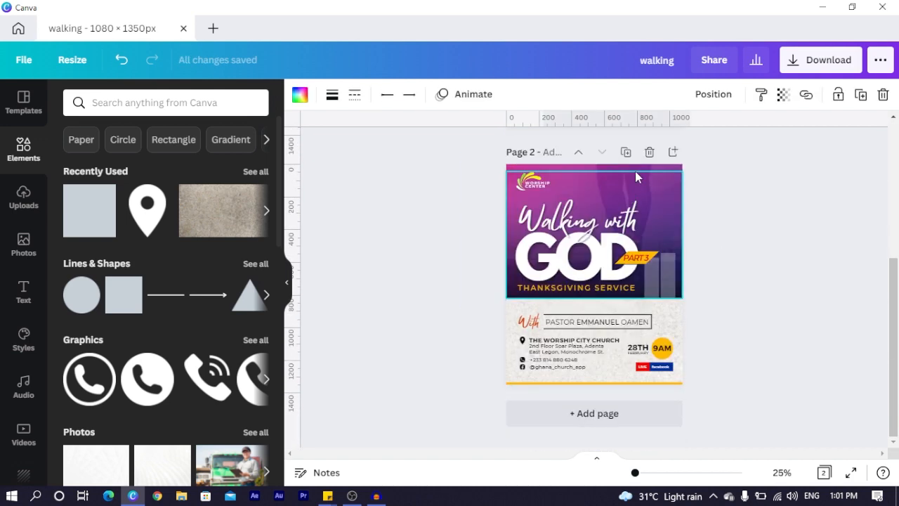
{"action": "left_click", "coordinate": [617, 177]}
{"action": "left_click", "coordinate": [482, 218]}
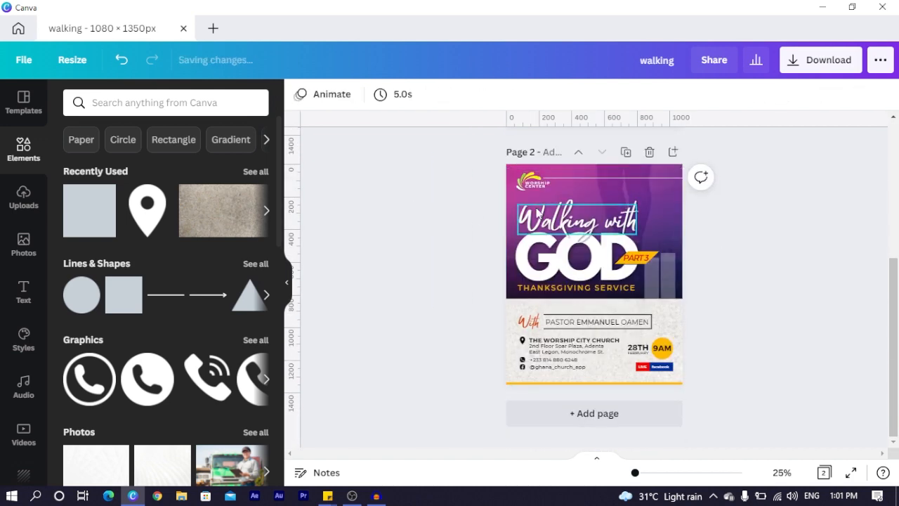
{"action": "scroll", "coordinate": [543, 185], "scroll_direction": "up", "scroll_amount": 2}
{"action": "scroll", "coordinate": [525, 205], "scroll_direction": "up", "scroll_amount": 2}
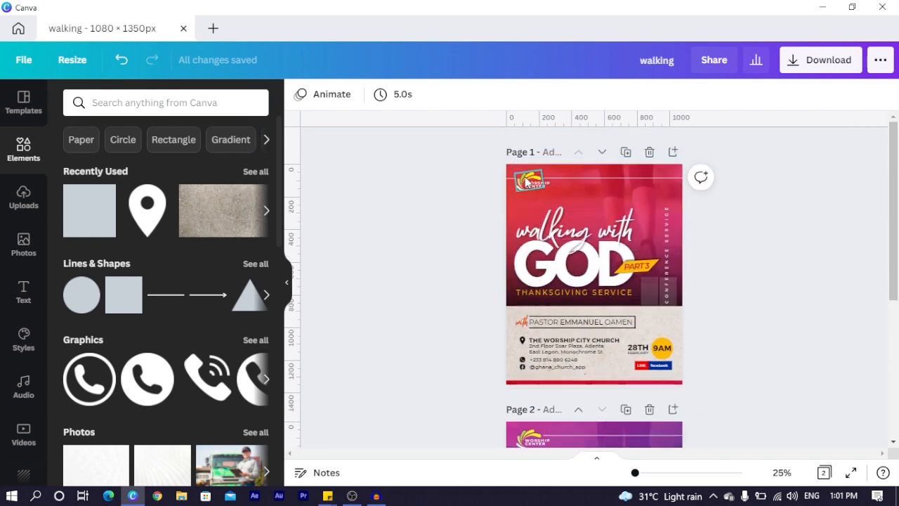
{"action": "left_click_drag", "start_coordinate": [509, 181], "coordinate": [509, 184]}
{"action": "scroll", "coordinate": [510, 194], "scroll_direction": "down", "scroll_amount": 4}
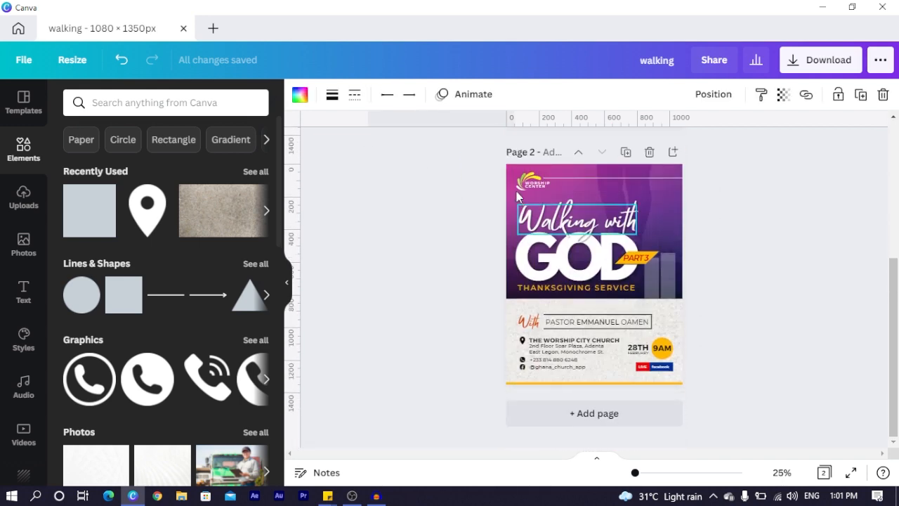
{"action": "left_click", "coordinate": [509, 193]}
{"action": "key", "text": "ctrl+v"}
{"action": "left_click", "coordinate": [466, 215]}
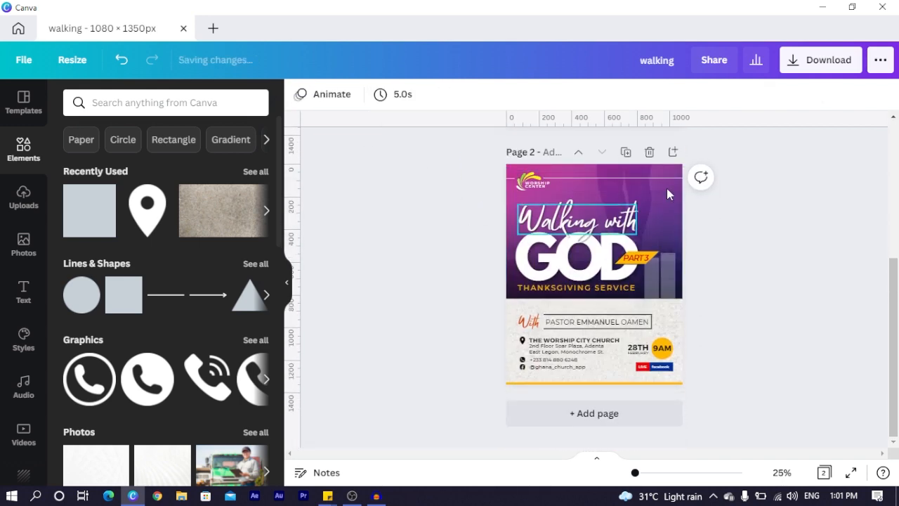
Paste the vertical CONFERENCE SERVICE text onto page 2 and nudge it up into place
{"action": "scroll", "coordinate": [643, 211], "scroll_direction": "up", "scroll_amount": 2}
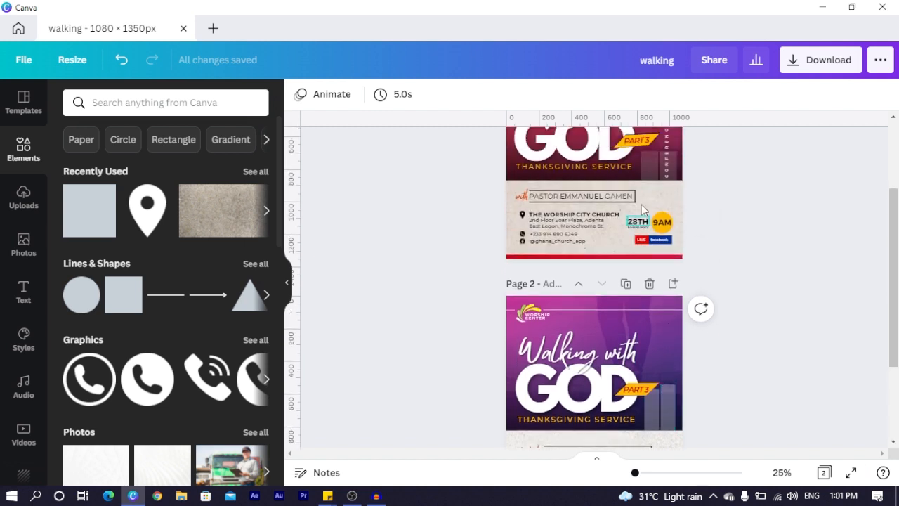
{"action": "left_click", "coordinate": [666, 175]}
{"action": "left_click", "coordinate": [657, 346]}
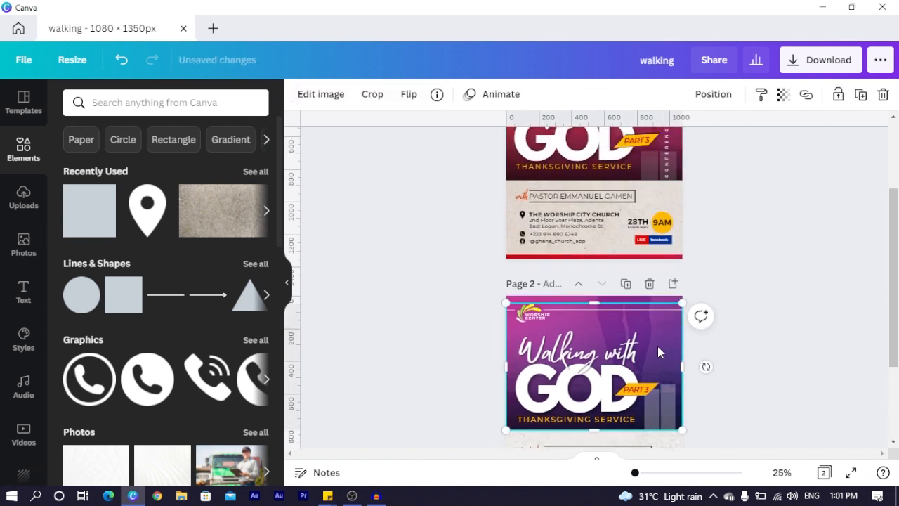
{"action": "key", "text": "ctrl+v"}
{"action": "scroll", "coordinate": [744, 373], "scroll_direction": "down", "scroll_amount": 2}
{"action": "left_click", "coordinate": [781, 349]}
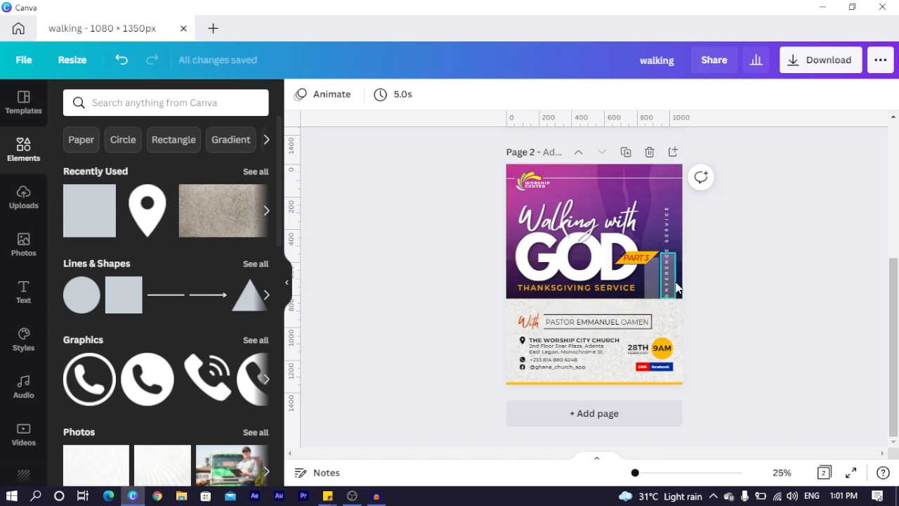
{"action": "left_click", "coordinate": [665, 284]}
{"action": "key", "text": "Up"}
{"action": "key", "text": "Up"}
{"action": "key", "text": "Up"}
{"action": "key", "text": "Up"}
{"action": "key", "text": "Up"}
{"action": "key", "text": "Up"}
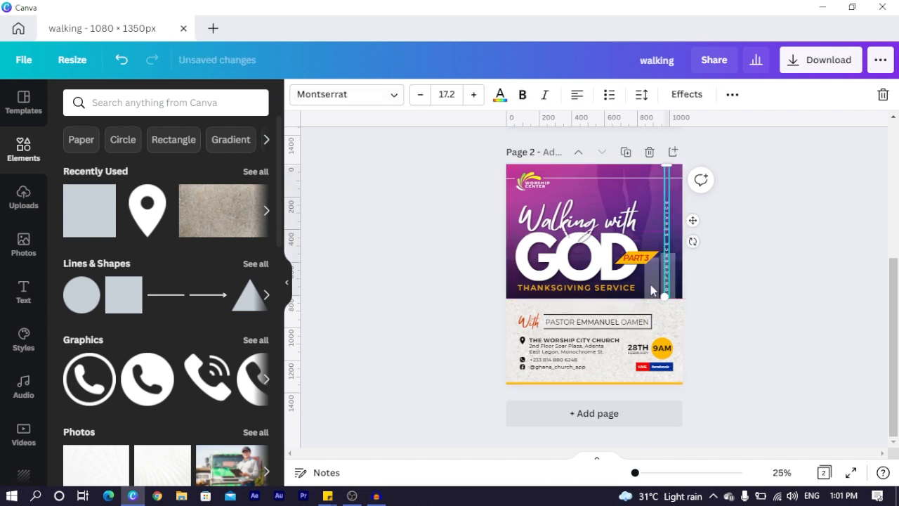
Duplicate THANKSGIVING SERVICE, move the copy above 'Walking with' and shrink it
{"action": "left_click", "coordinate": [458, 305]}
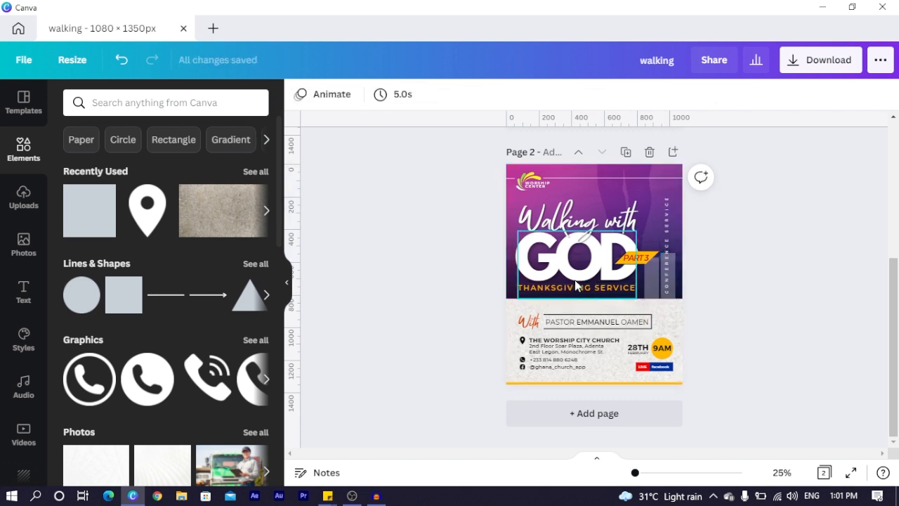
{"action": "left_click", "coordinate": [629, 291]}
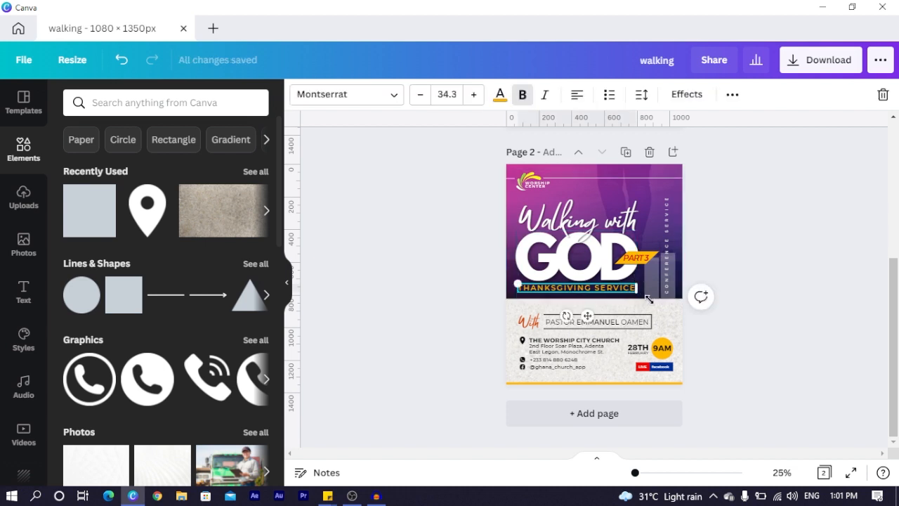
{"action": "key", "text": "ctrl+d"}
{"action": "left_click_drag", "start_coordinate": [665, 227], "coordinate": [620, 220]}
{"action": "left_click_drag", "start_coordinate": [668, 196], "coordinate": [635, 207]}
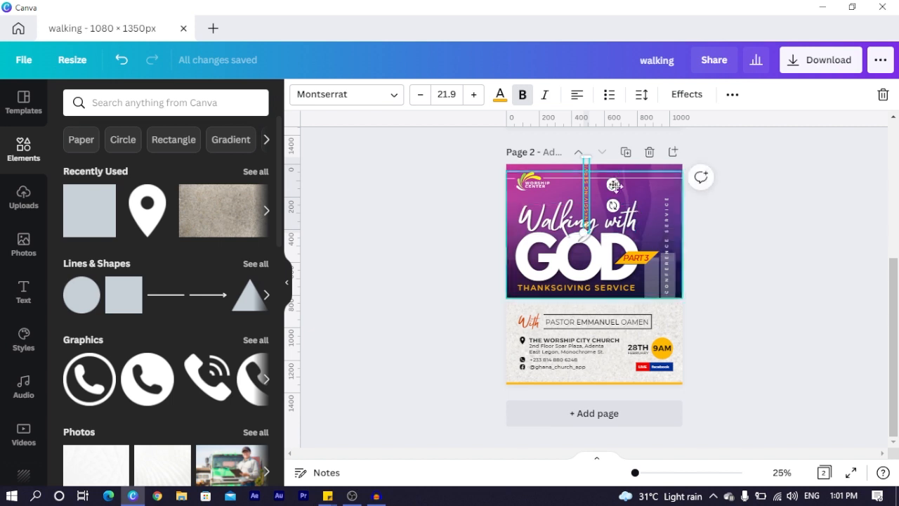
Make the copied THANKSGIVING SERVICE text white
{"action": "left_click", "coordinate": [642, 95]}
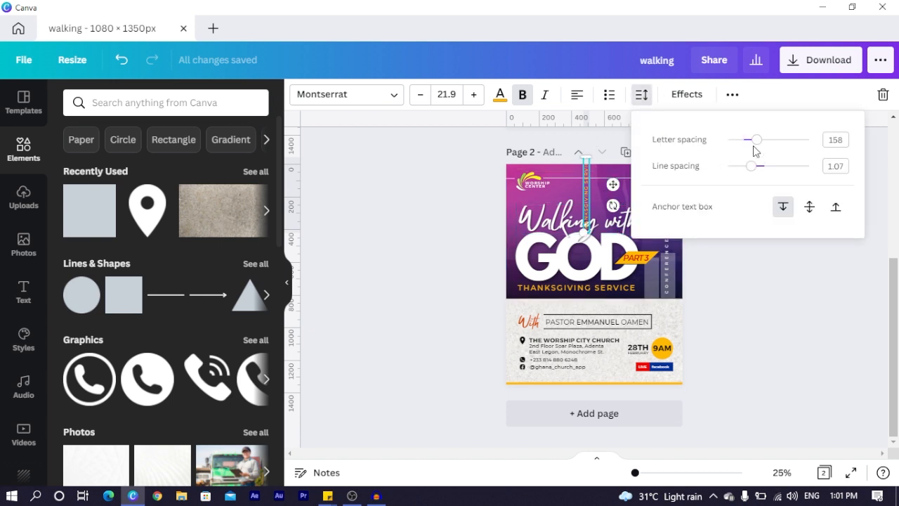
{"action": "left_click", "coordinate": [501, 94]}
{"action": "left_click", "coordinate": [255, 202]}
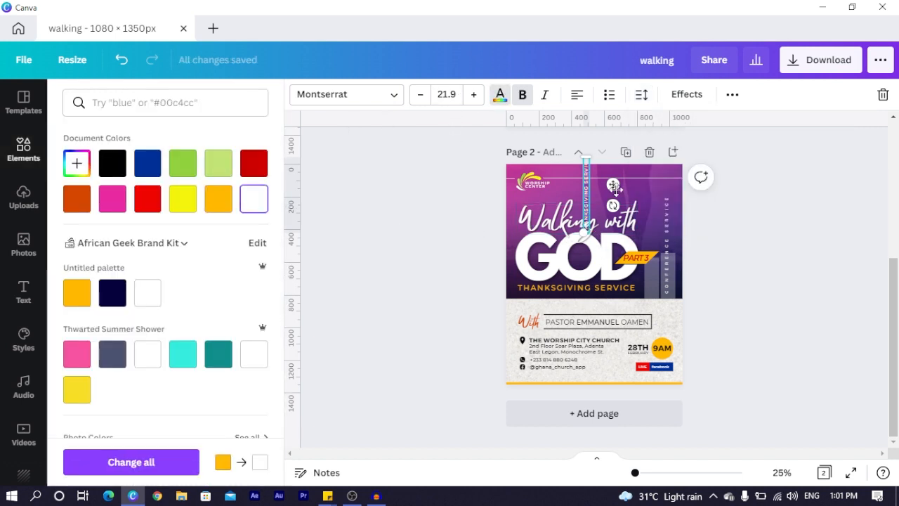
{"action": "left_click", "coordinate": [692, 255]}
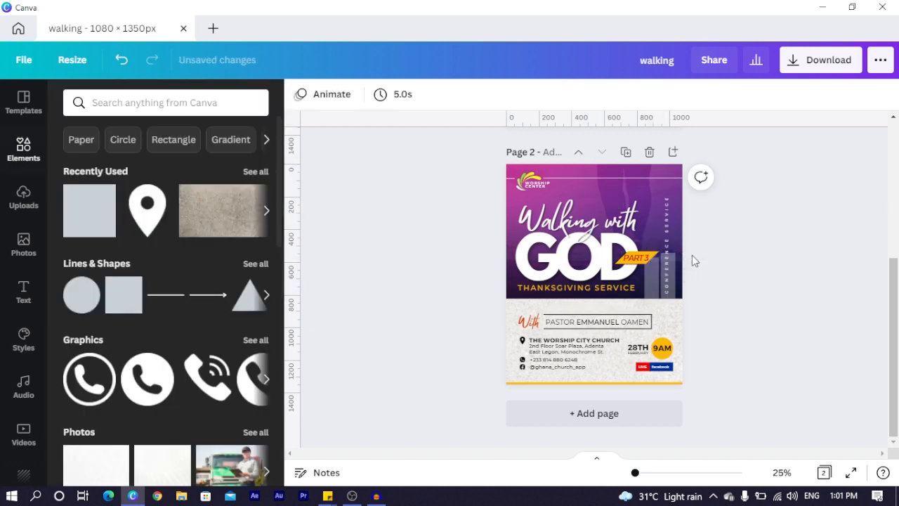